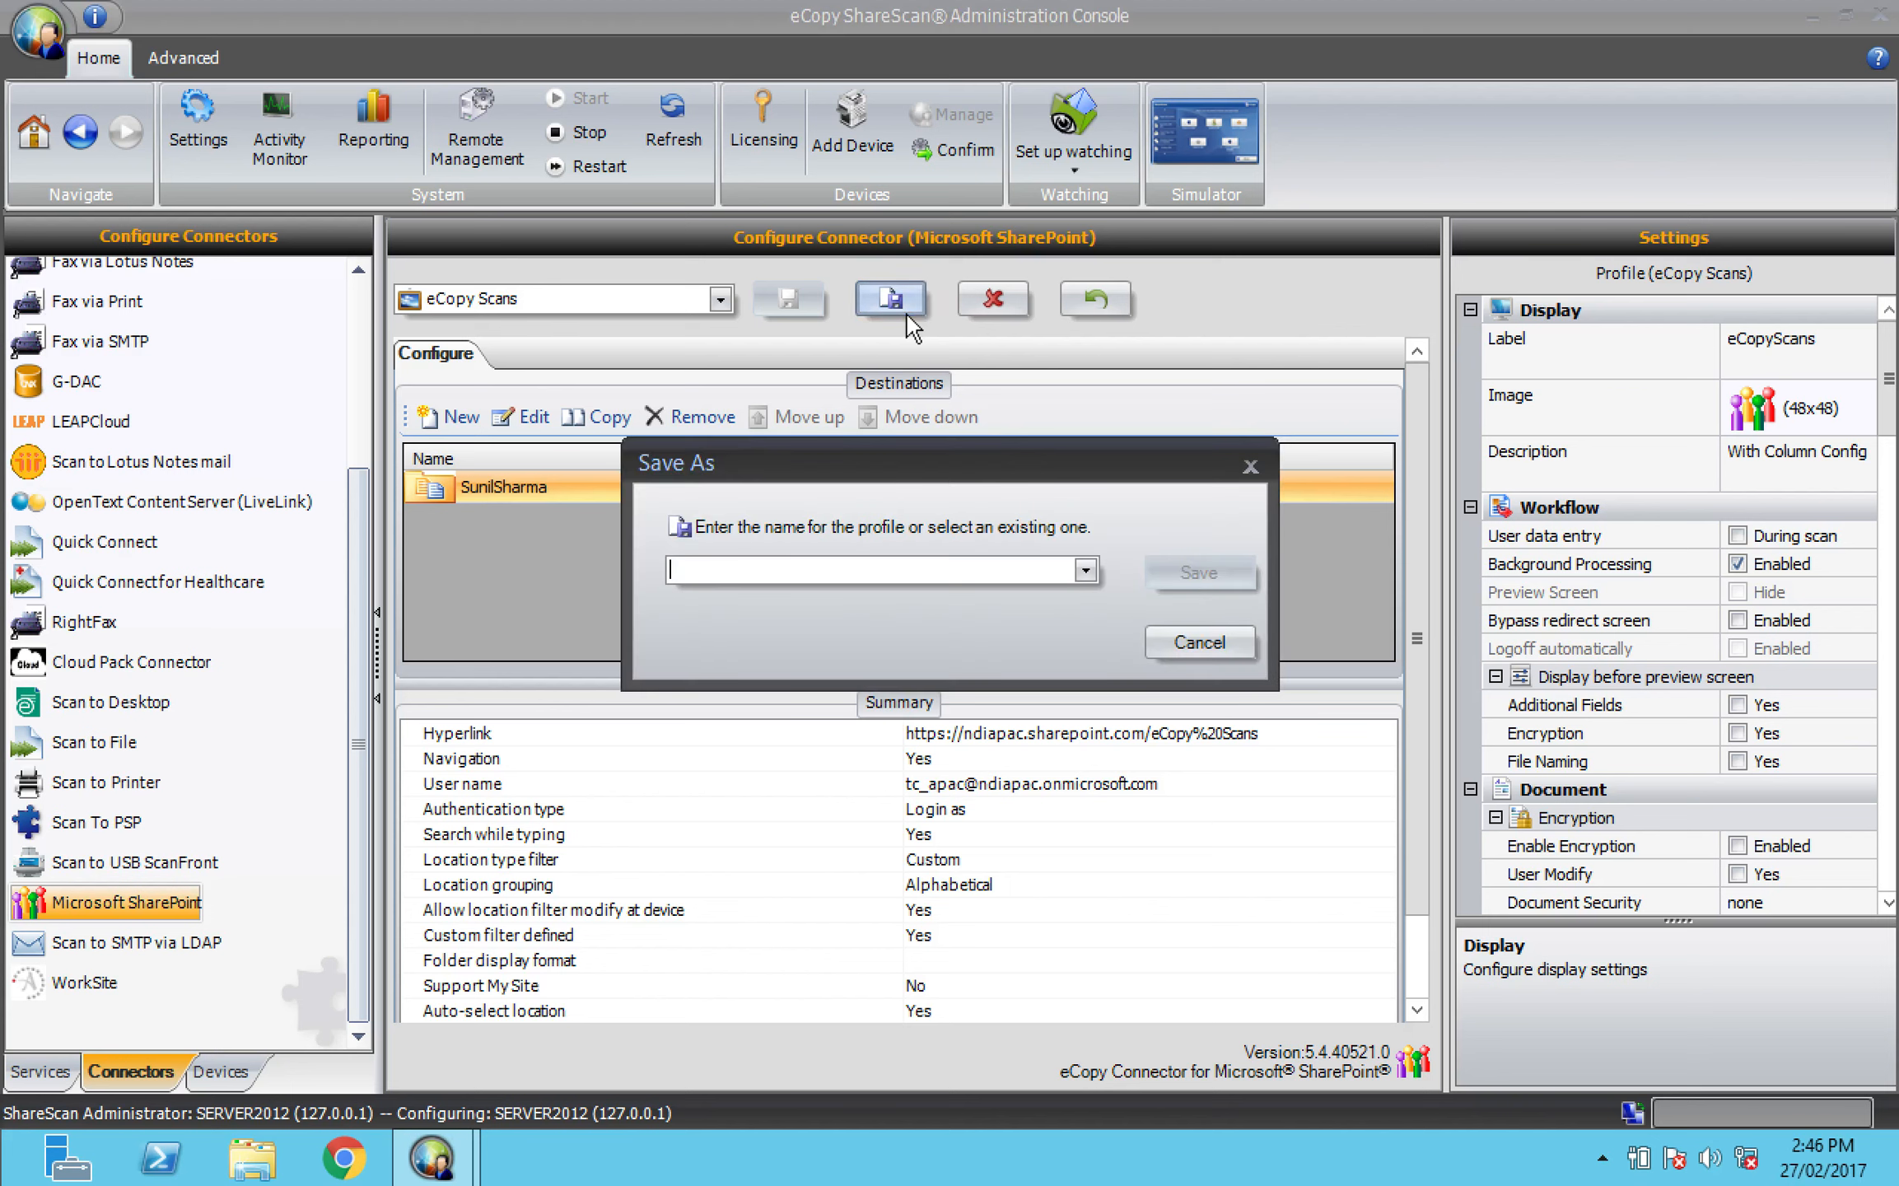
- Save the SharePoint connector profile under the new name "HR Dept New Join"
type("HR D")
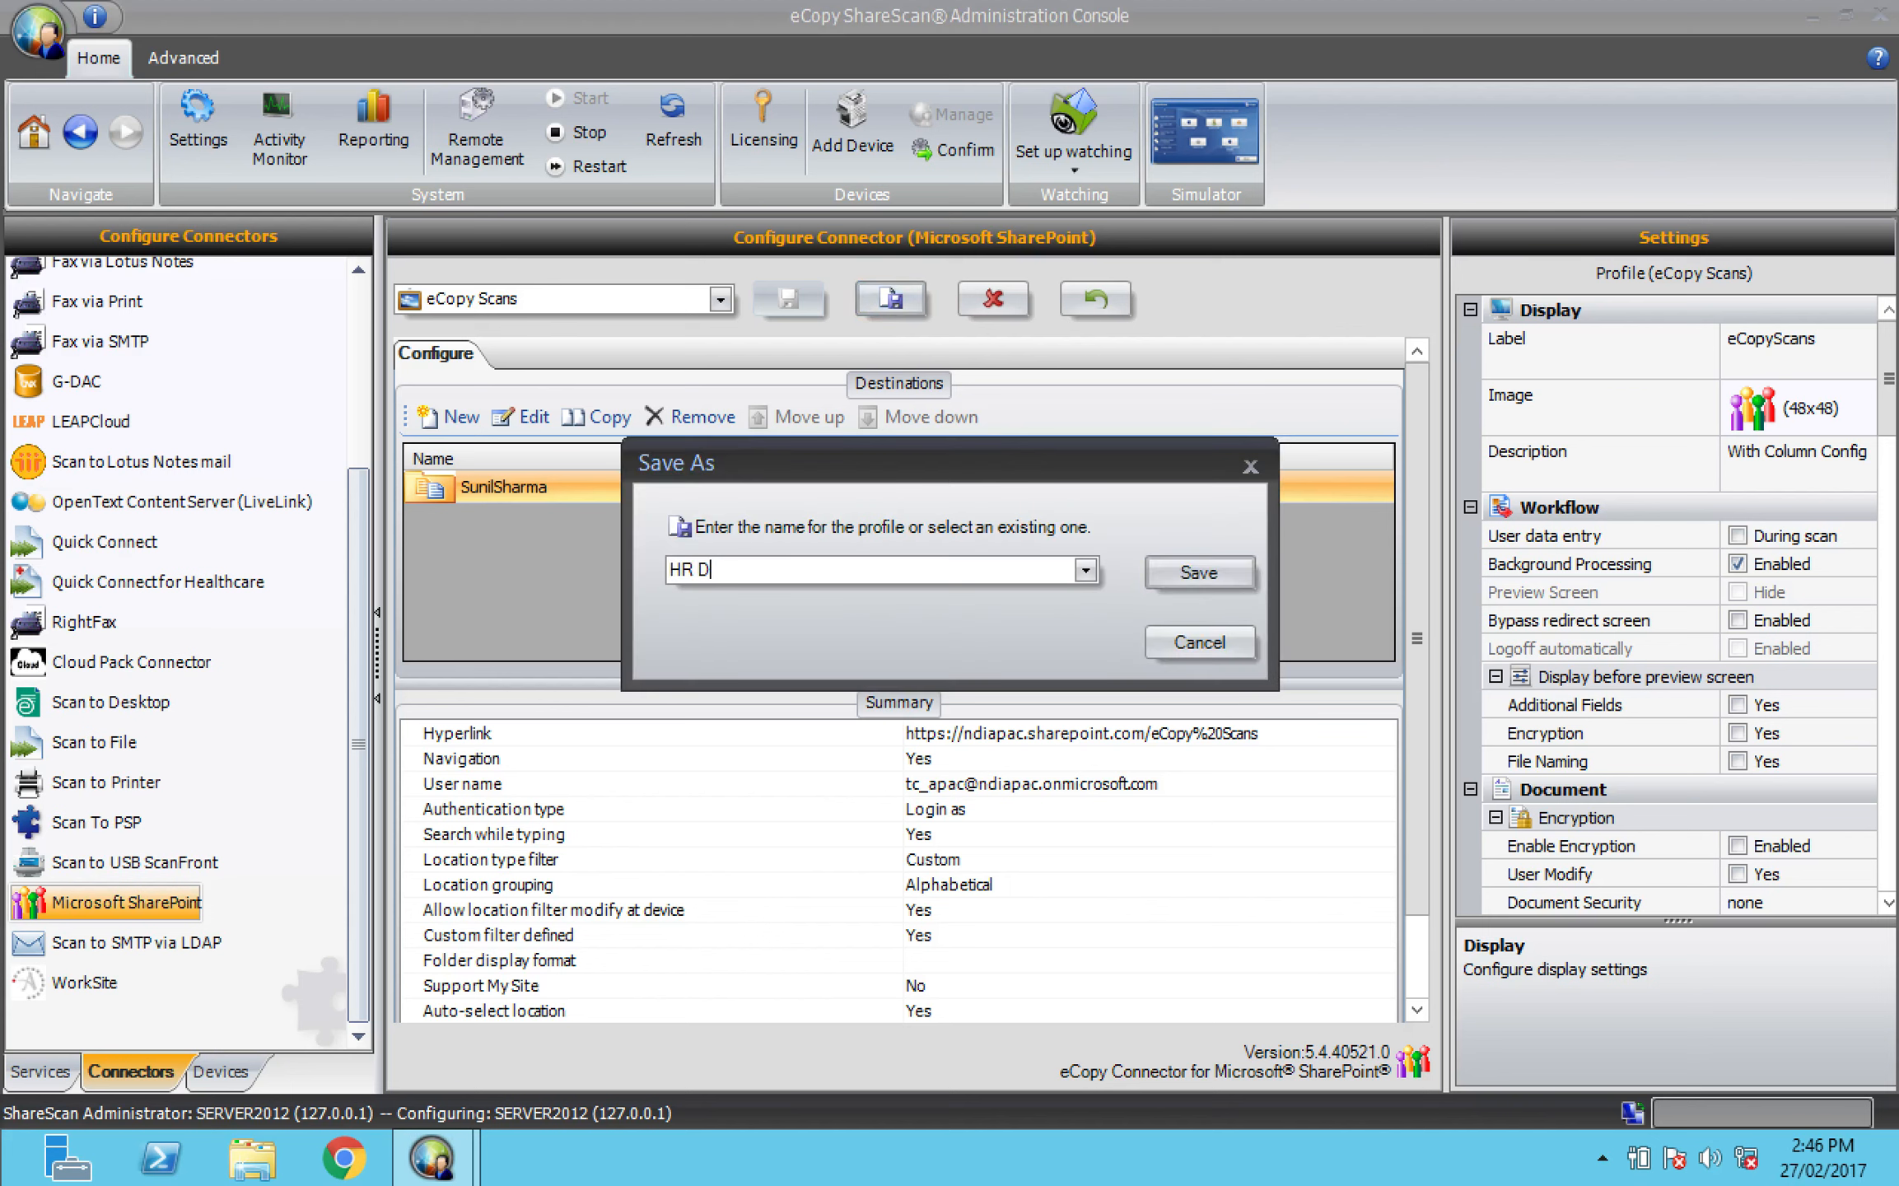
type("ept New Join")
left_click(1185, 572)
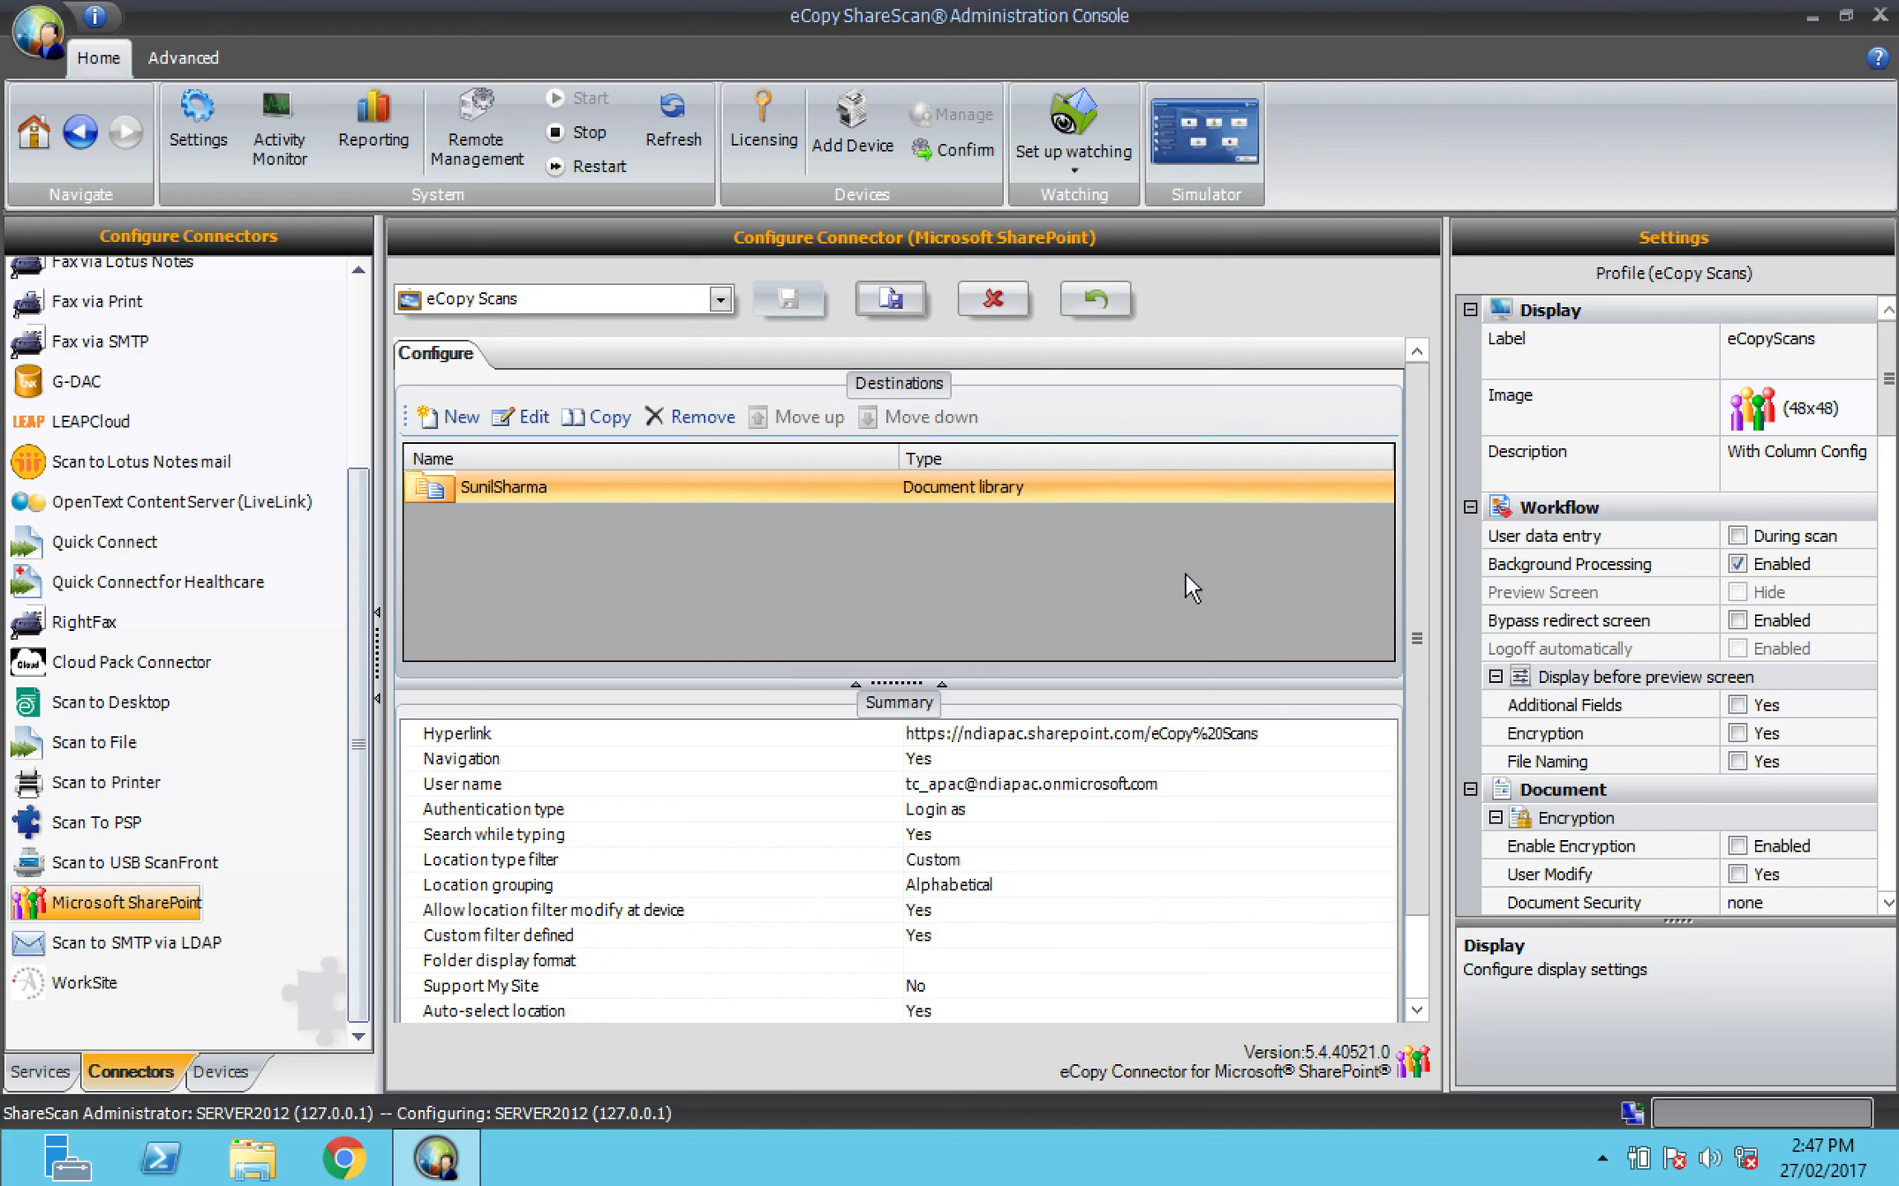
- Change the display label of the HR Dept New Join profile to "HR New Docs"
left_click(1826, 361)
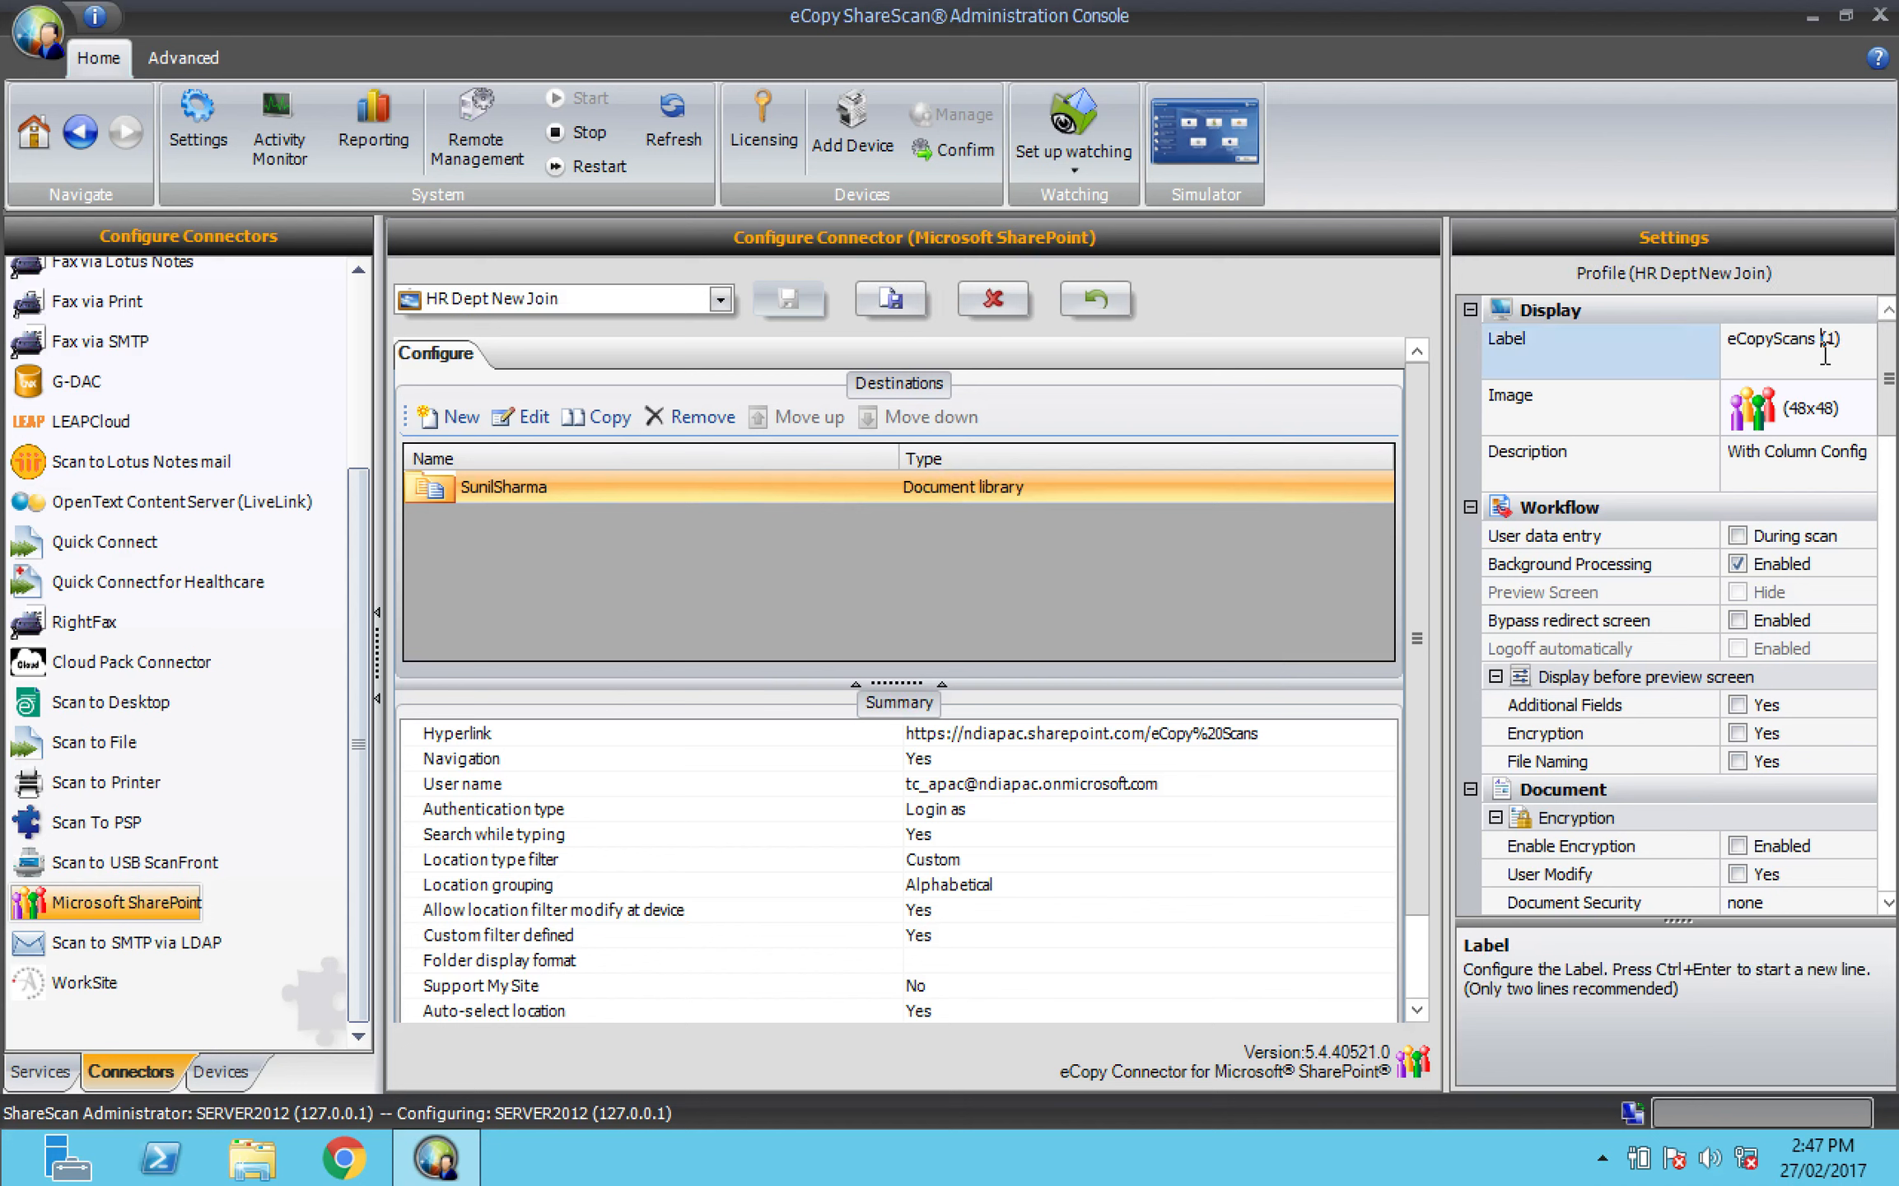
left_click_drag(1845, 338, 1705, 352)
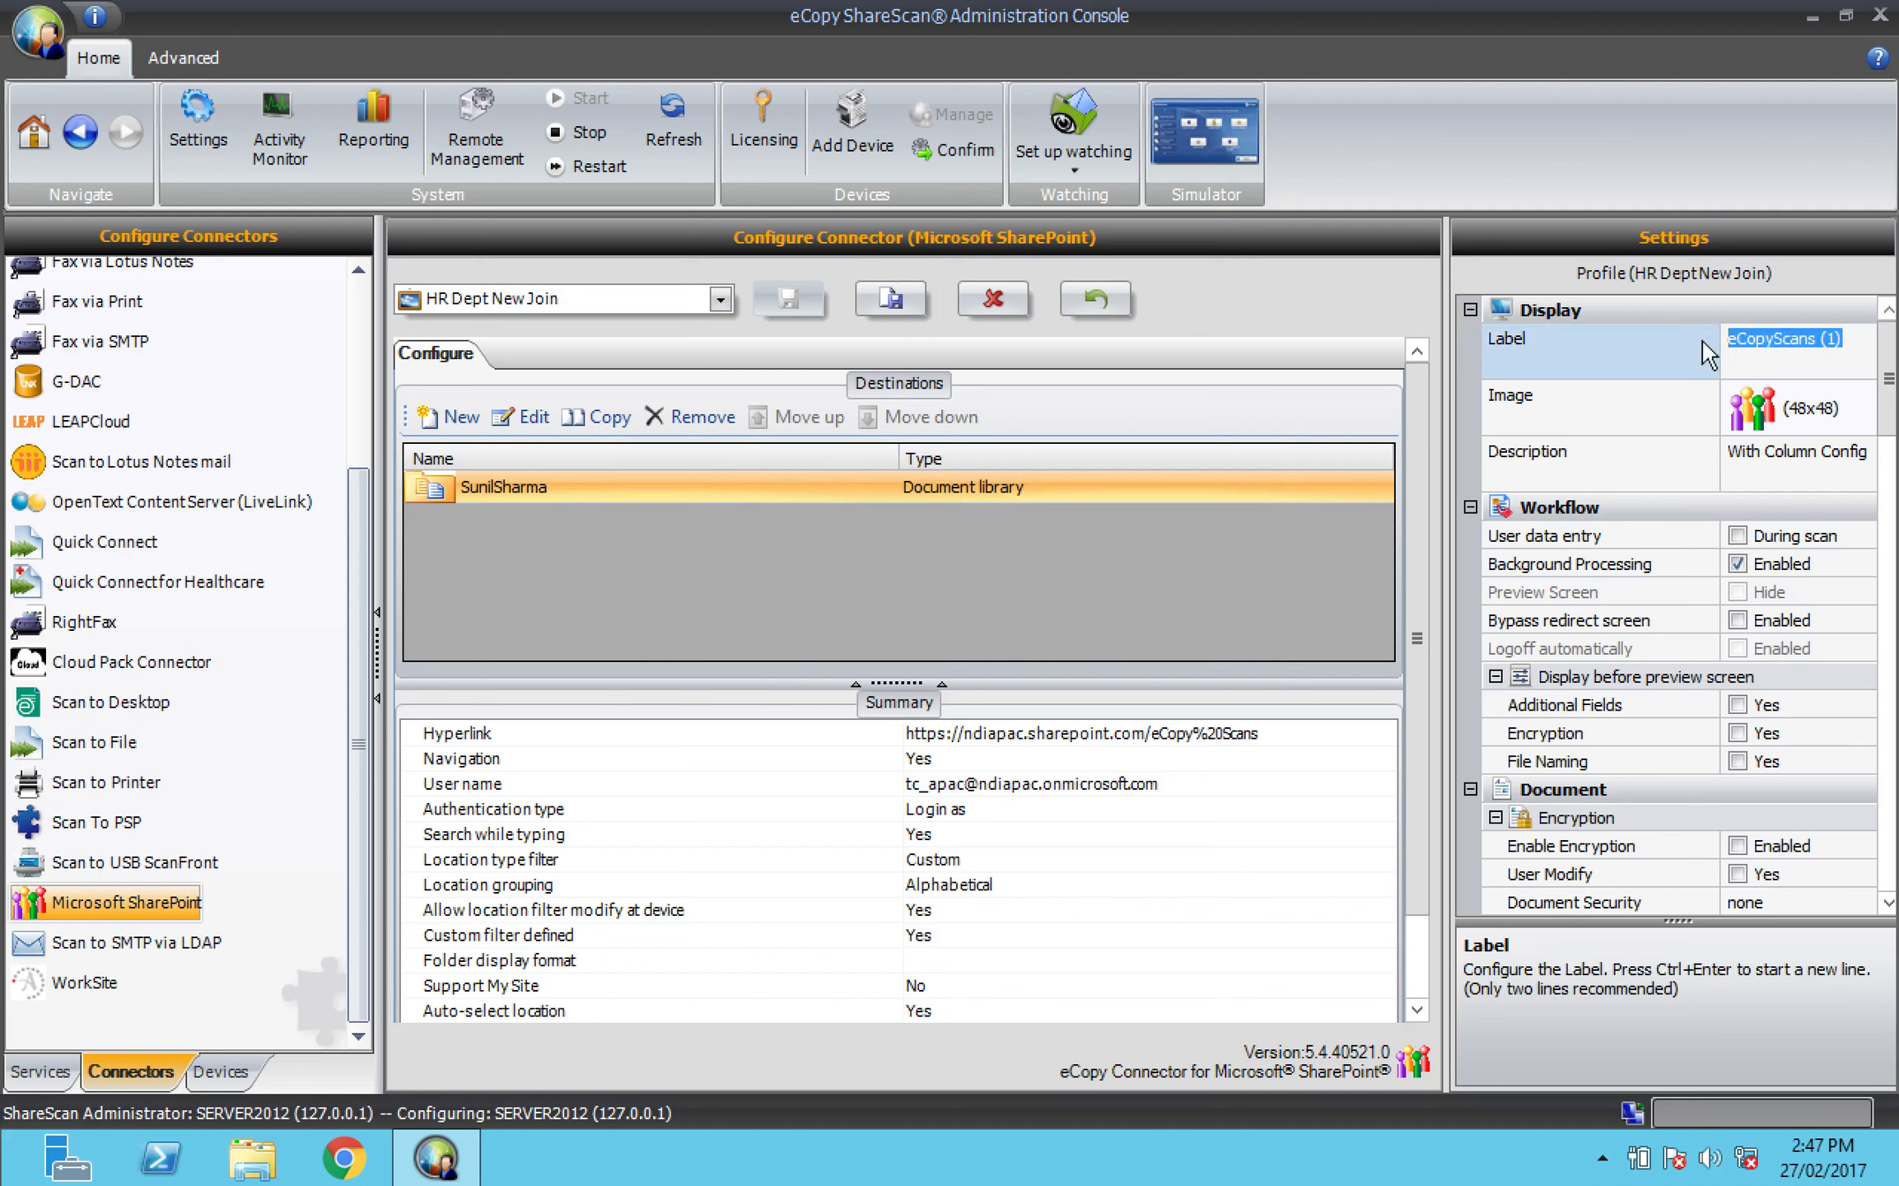
type("HR New ")
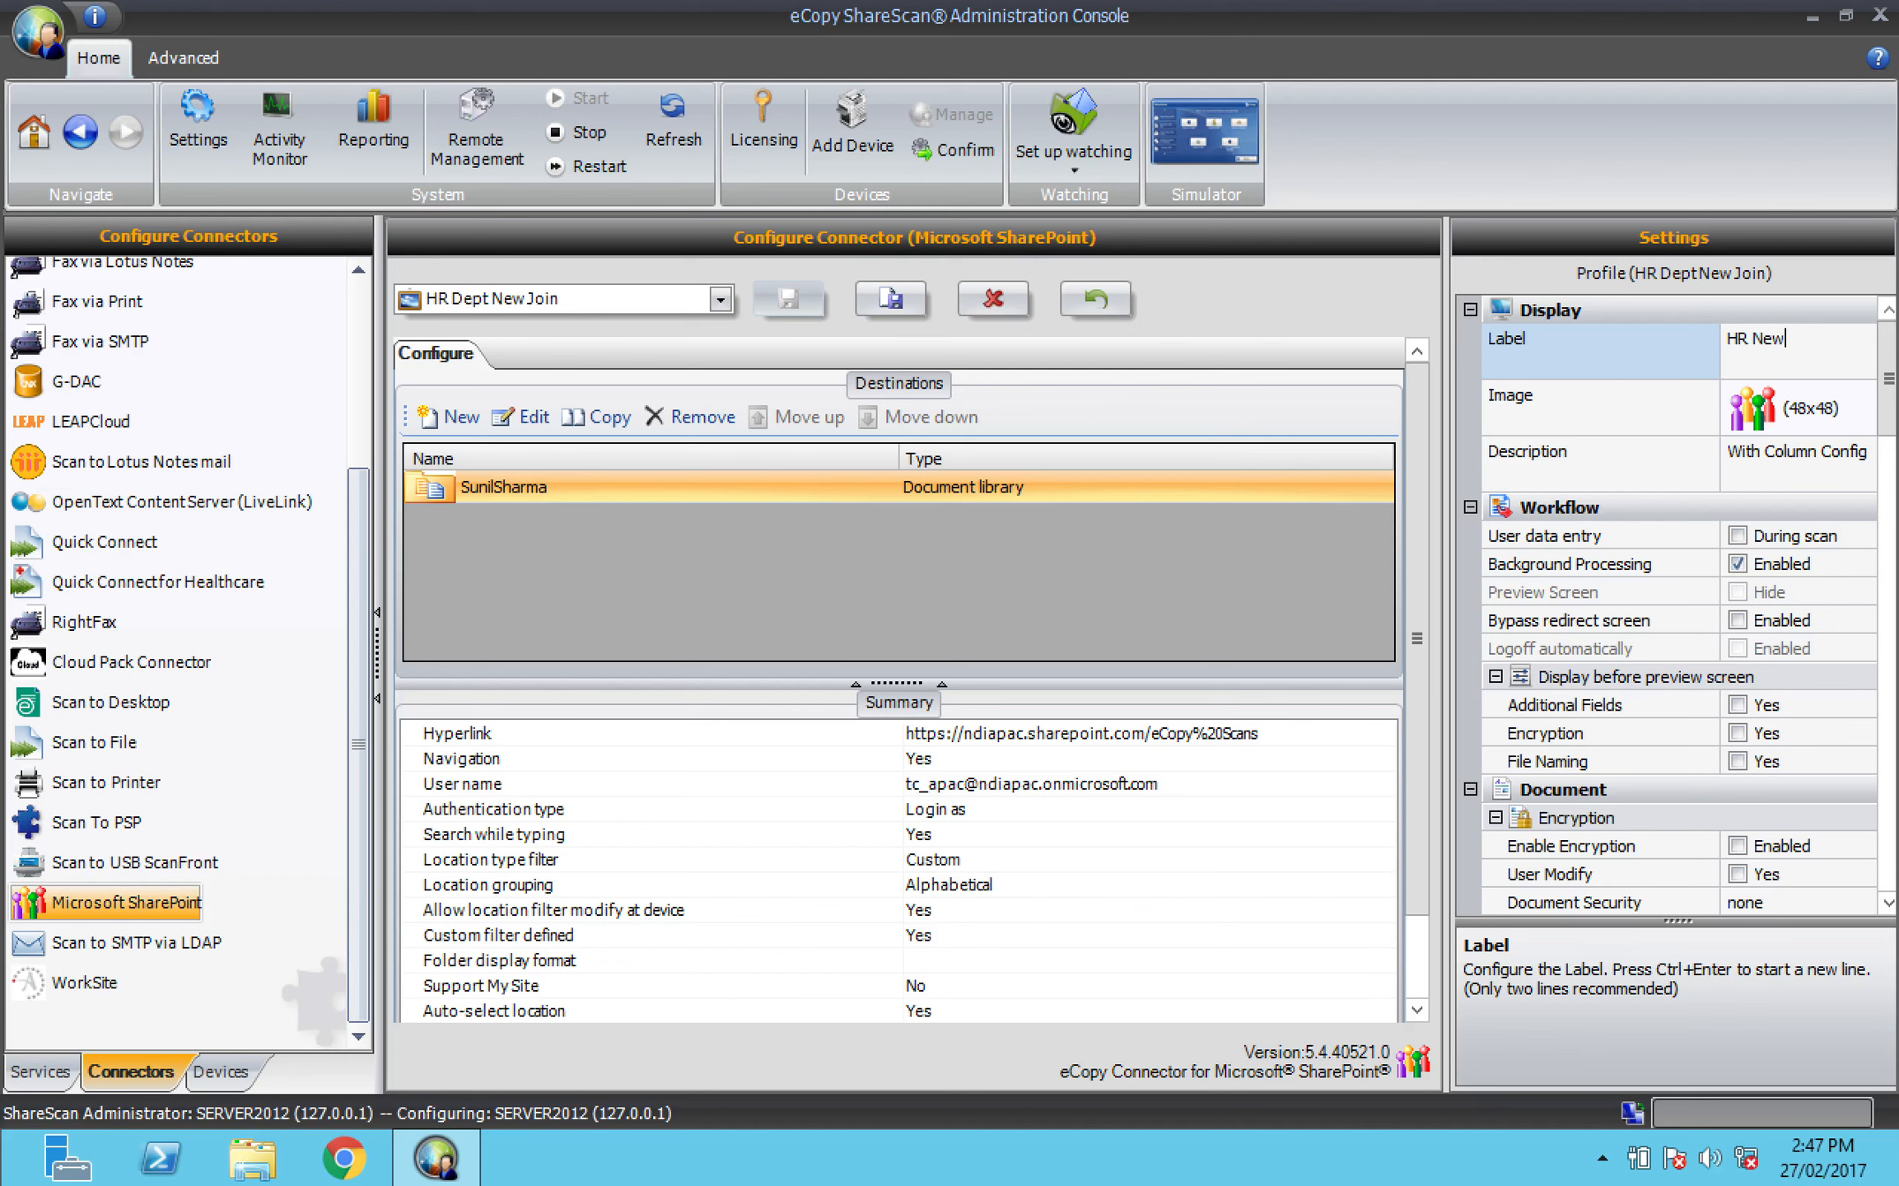
type("Docs")
- Replace the profile's display image with SP.png from the Sharepoint Images folder
left_click(1858, 420)
left_click(1862, 410)
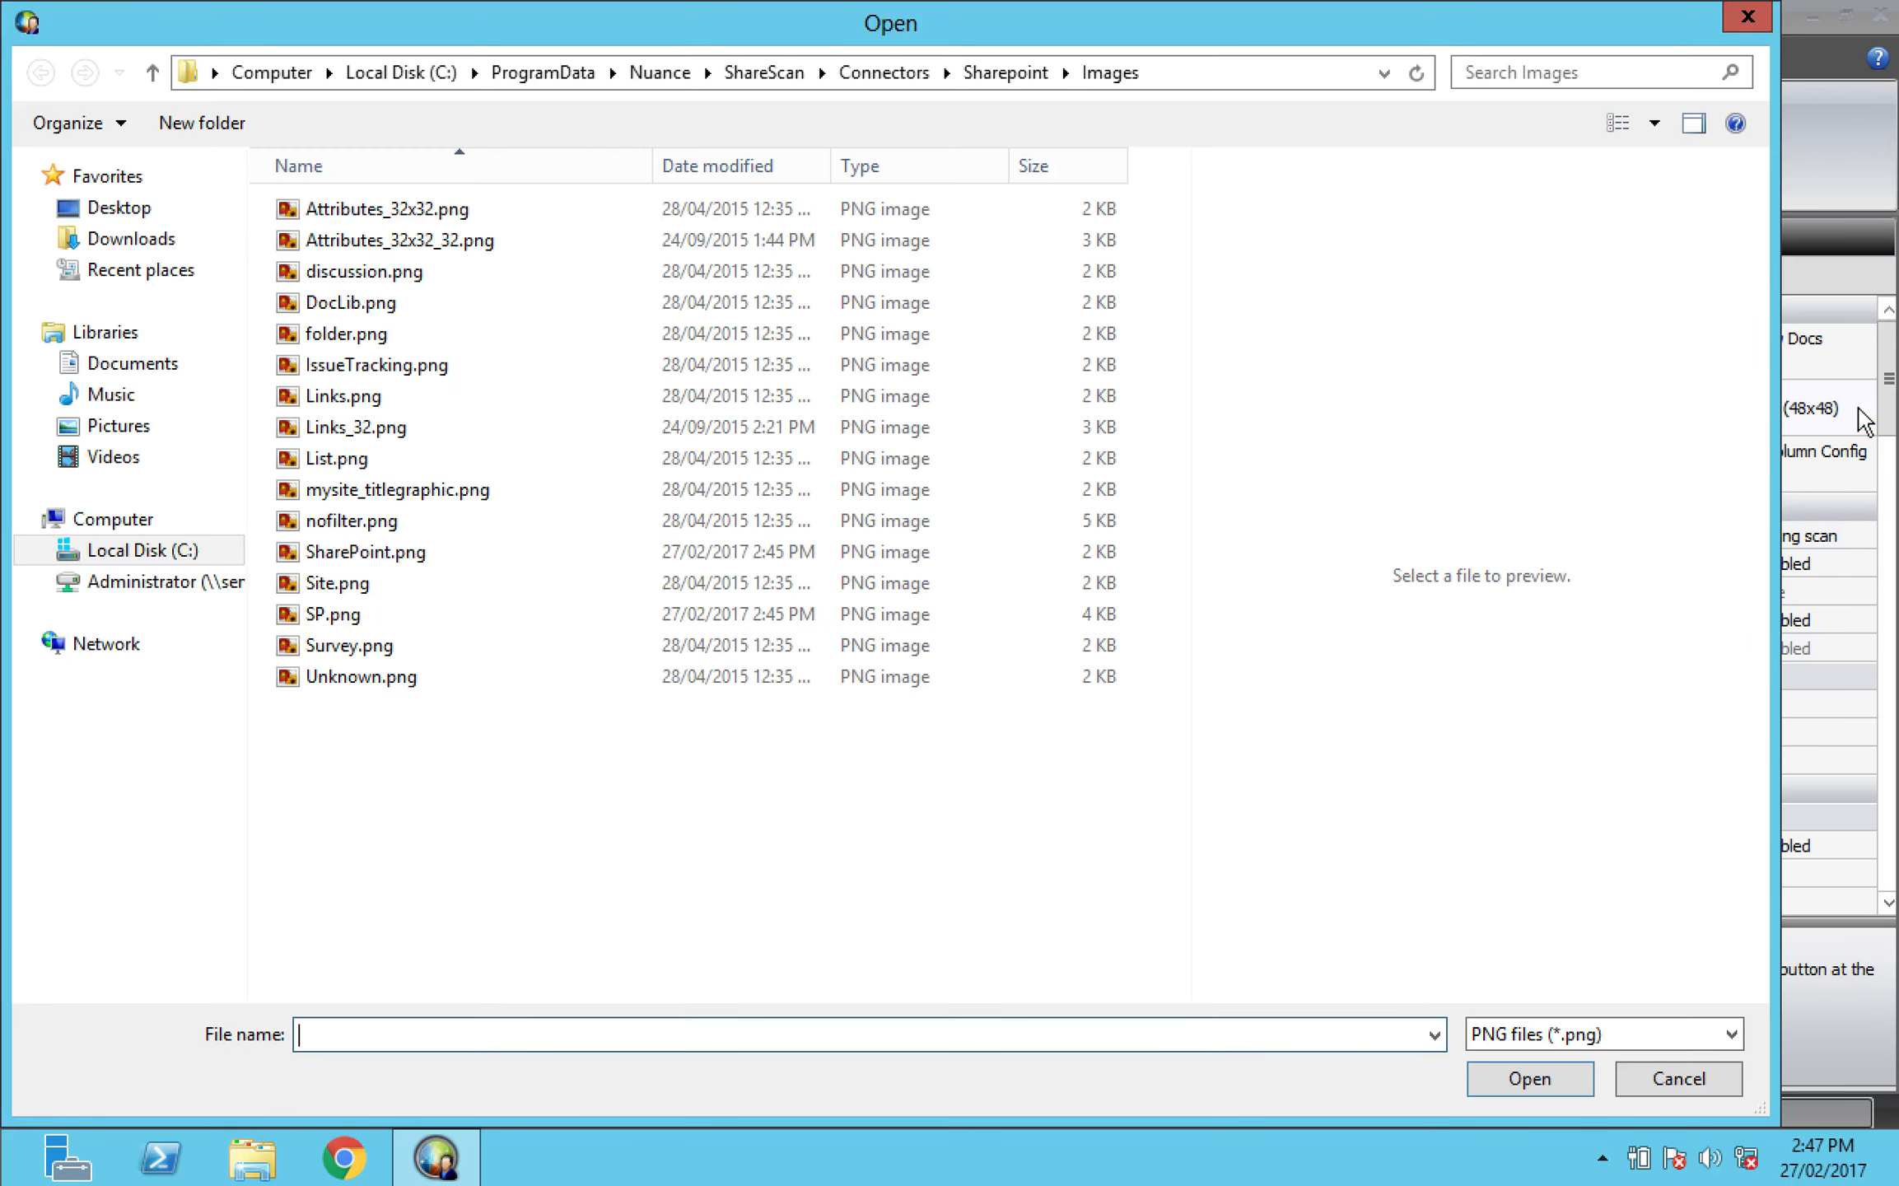
left_click(520, 617)
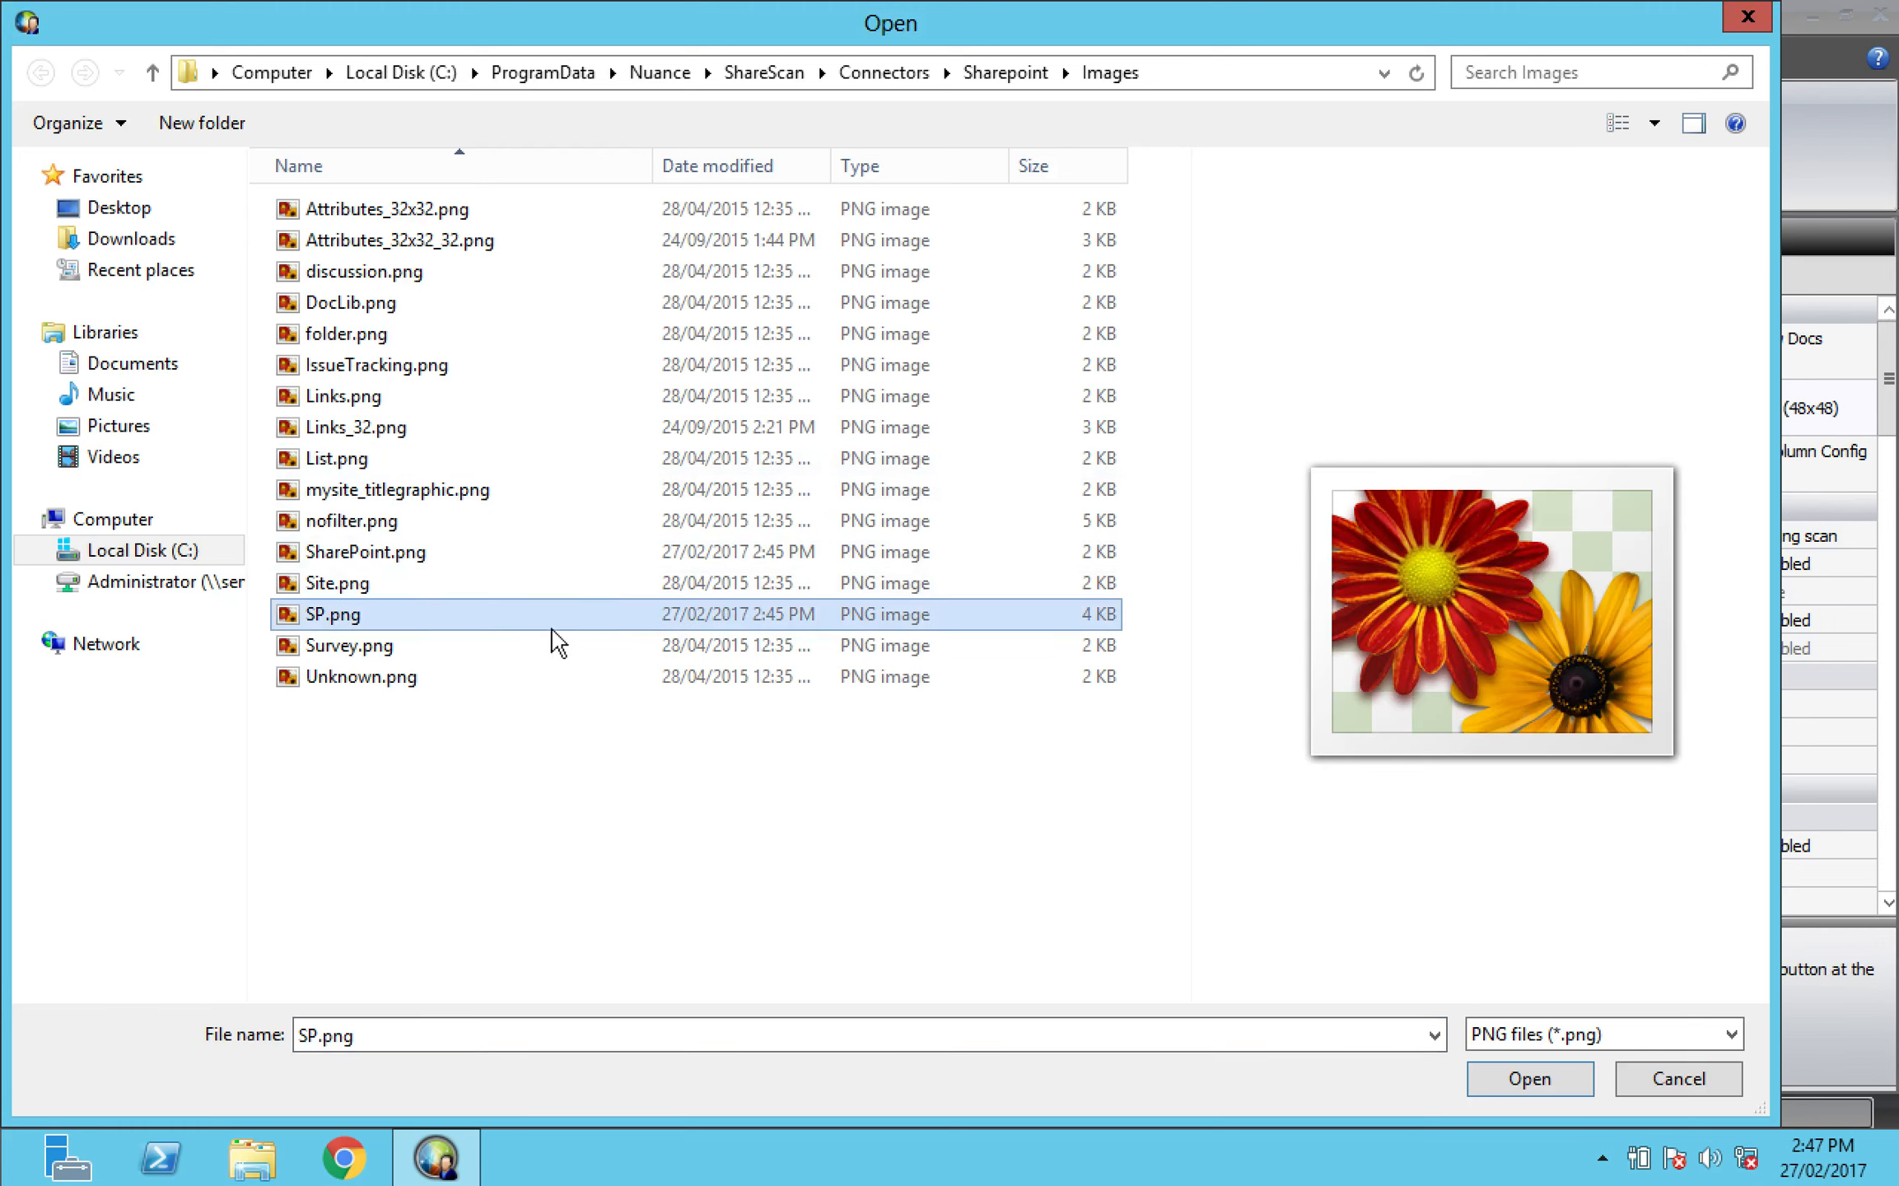
left_click(1521, 1085)
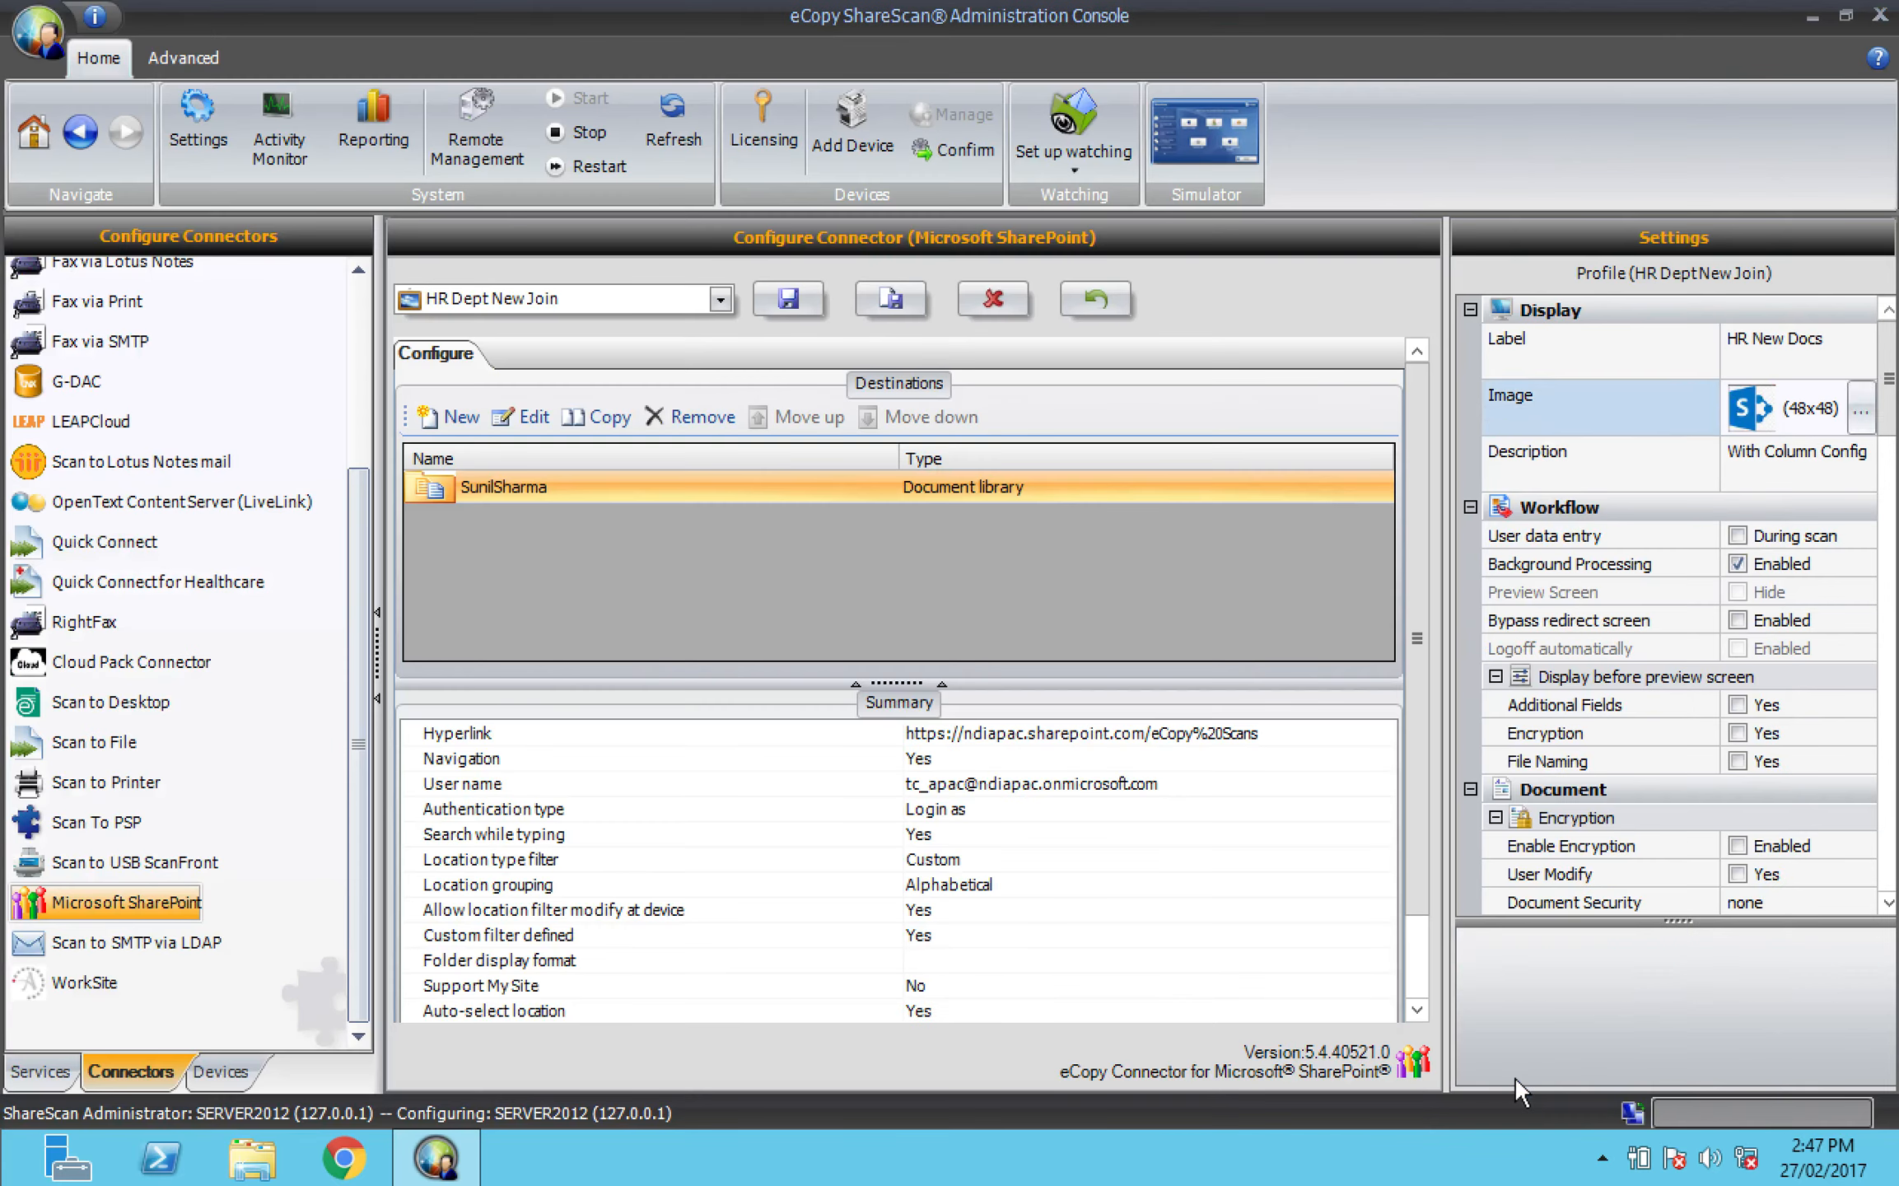
- Set the profile description to "To Scan documents to New Join Site" and save the profile
left_click(1835, 484)
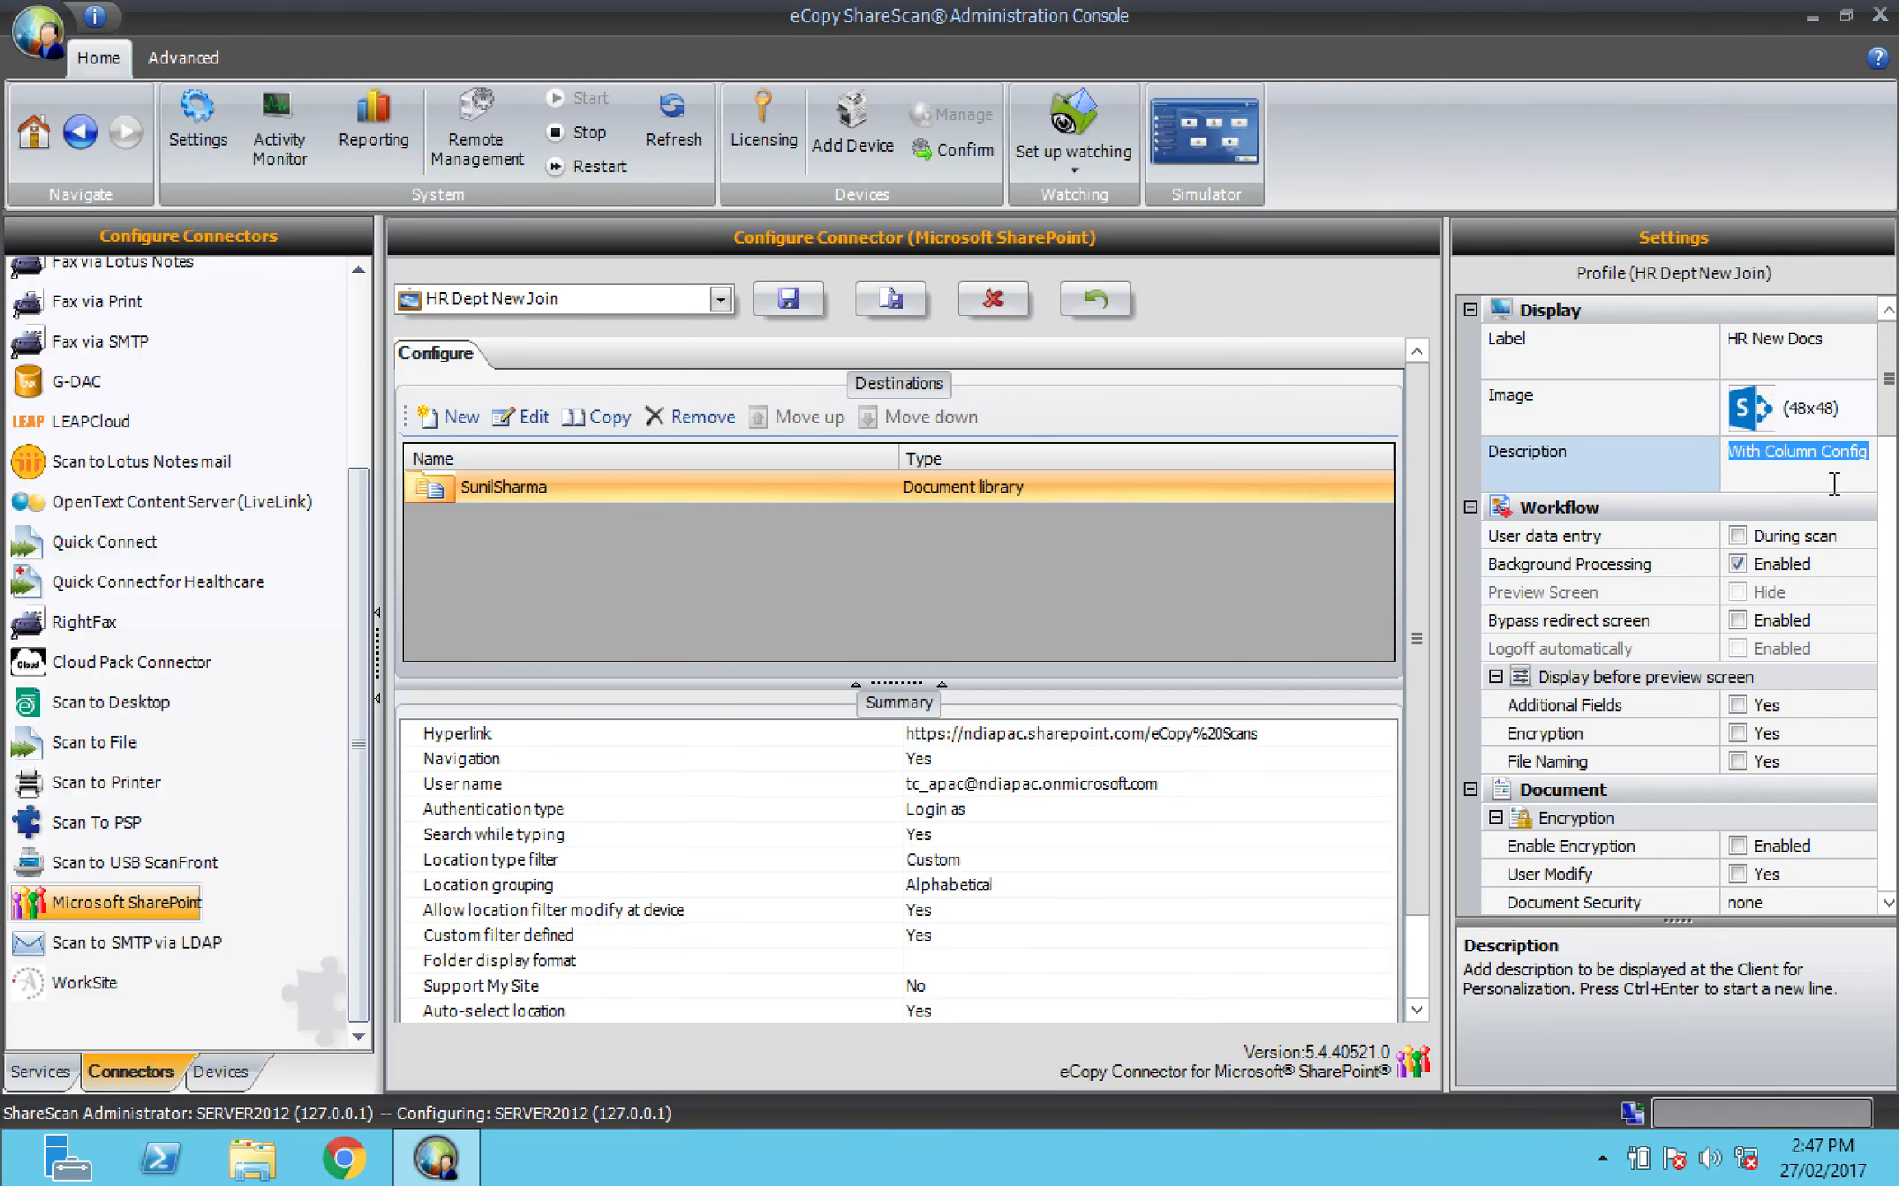
type("To Scan")
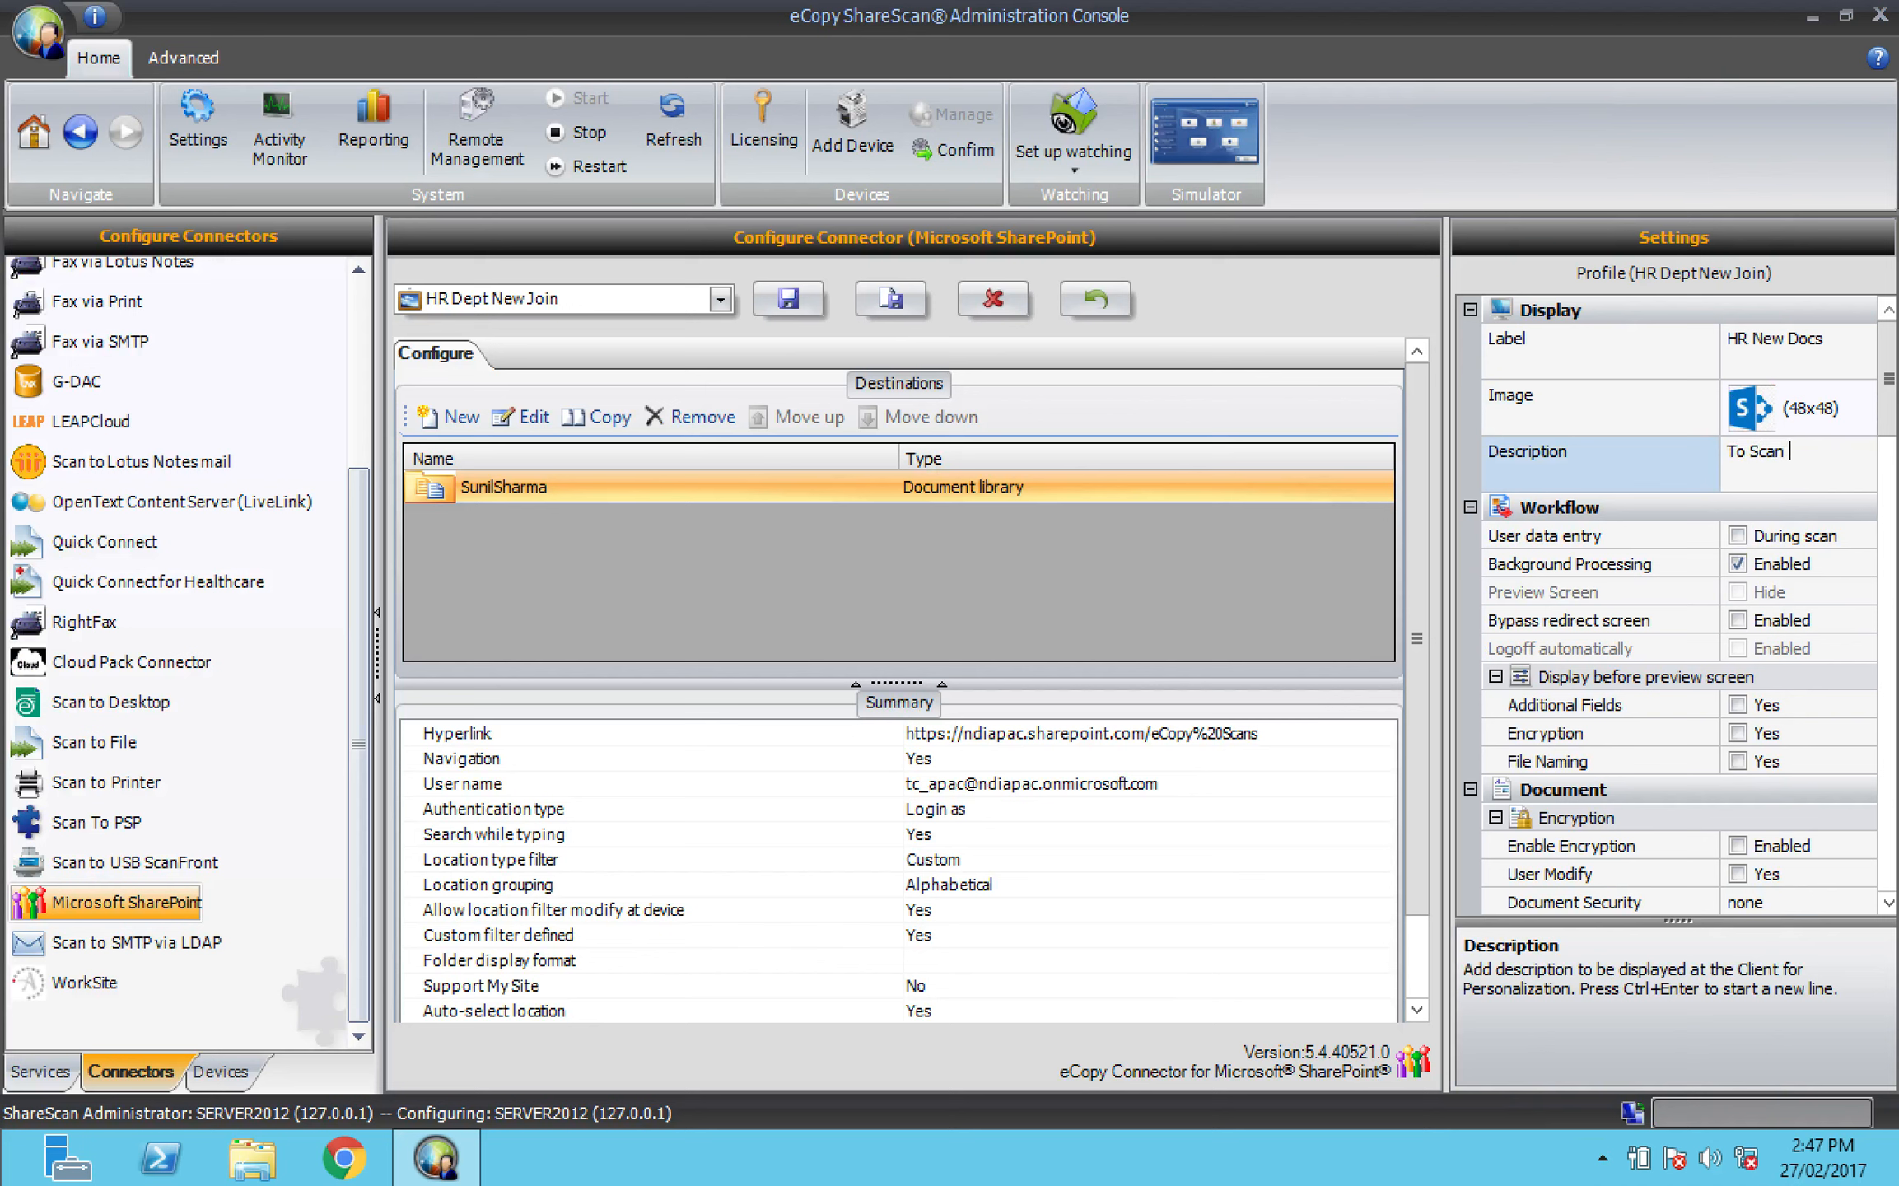
type(" documents to New Join Site")
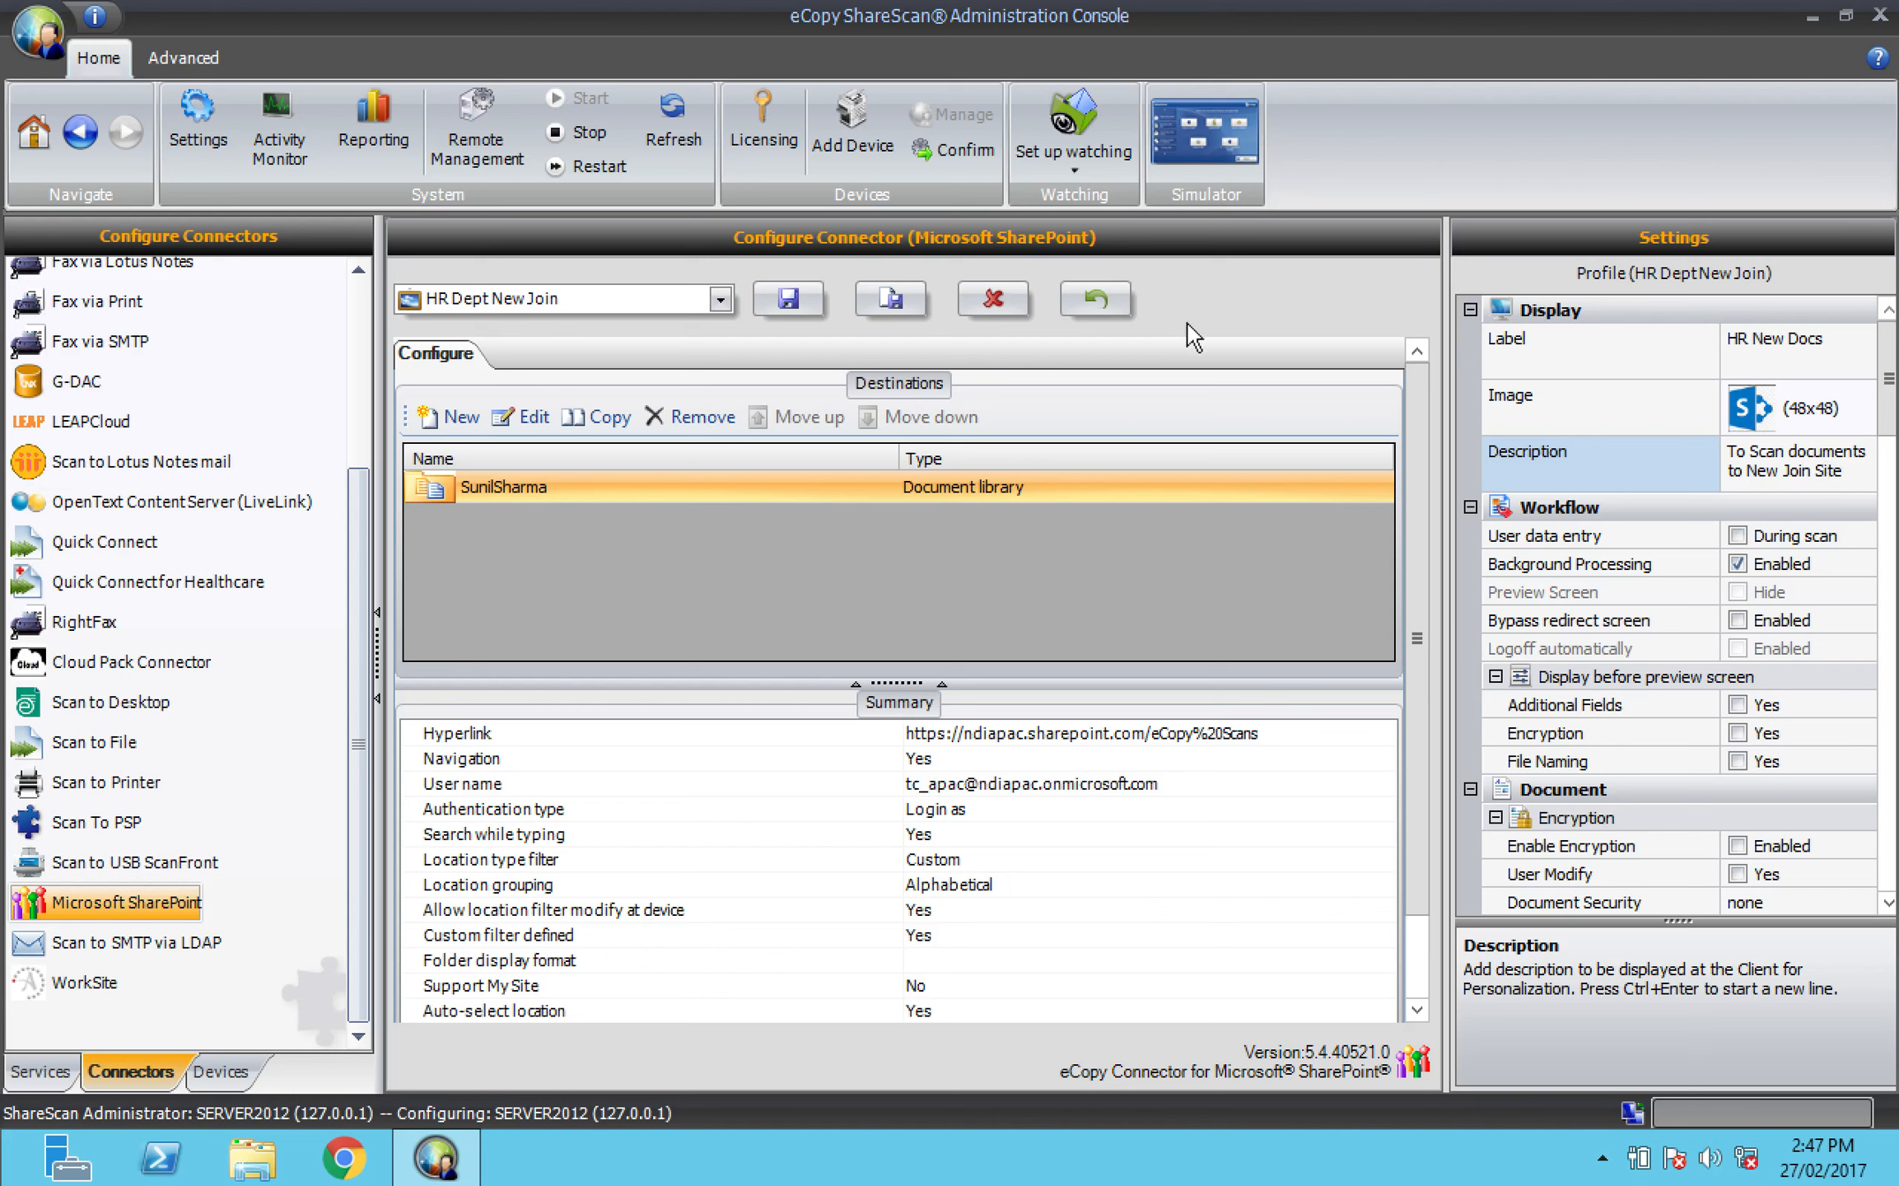
left_click(788, 299)
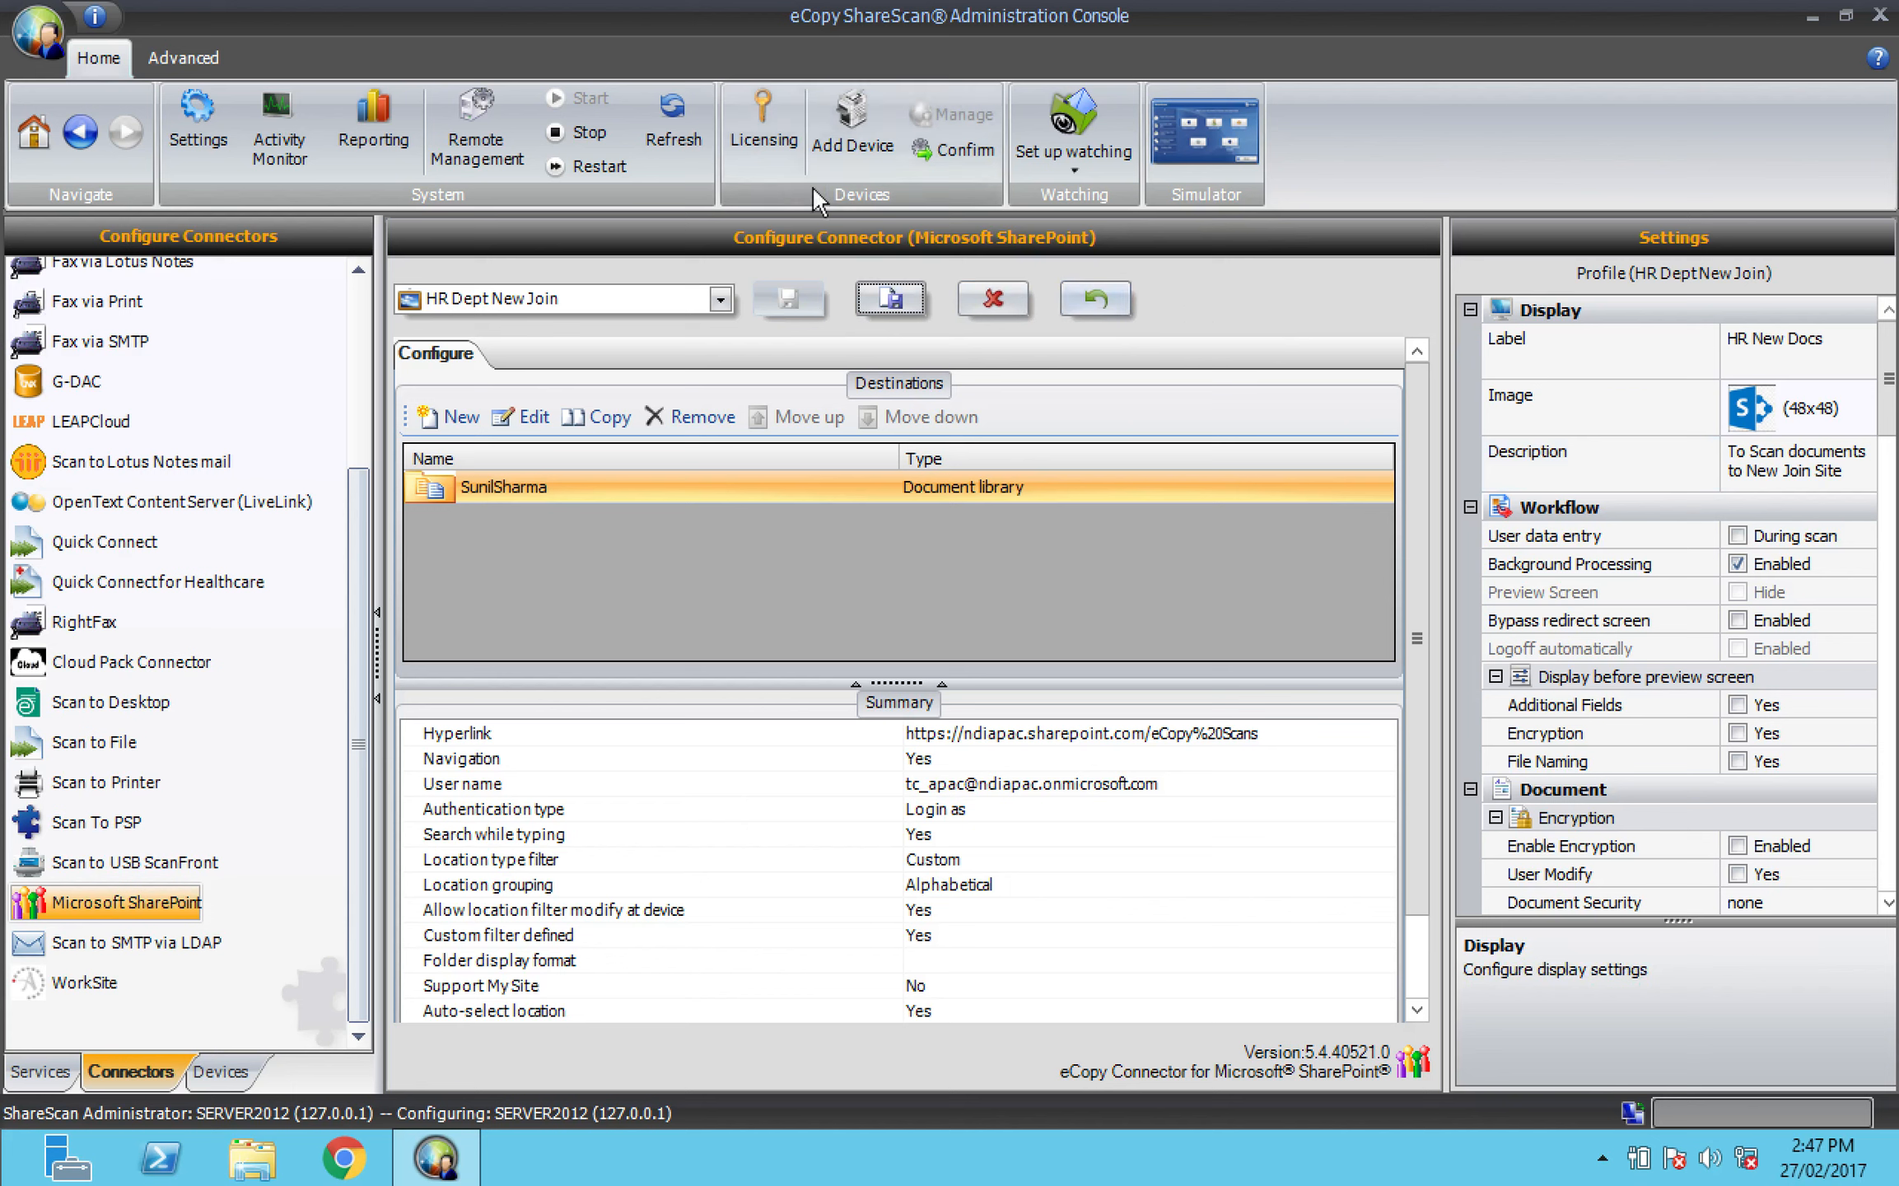
- Start adding a device with TCP/IP discovery and Fuji Xerox as the vendor
left_click(861, 131)
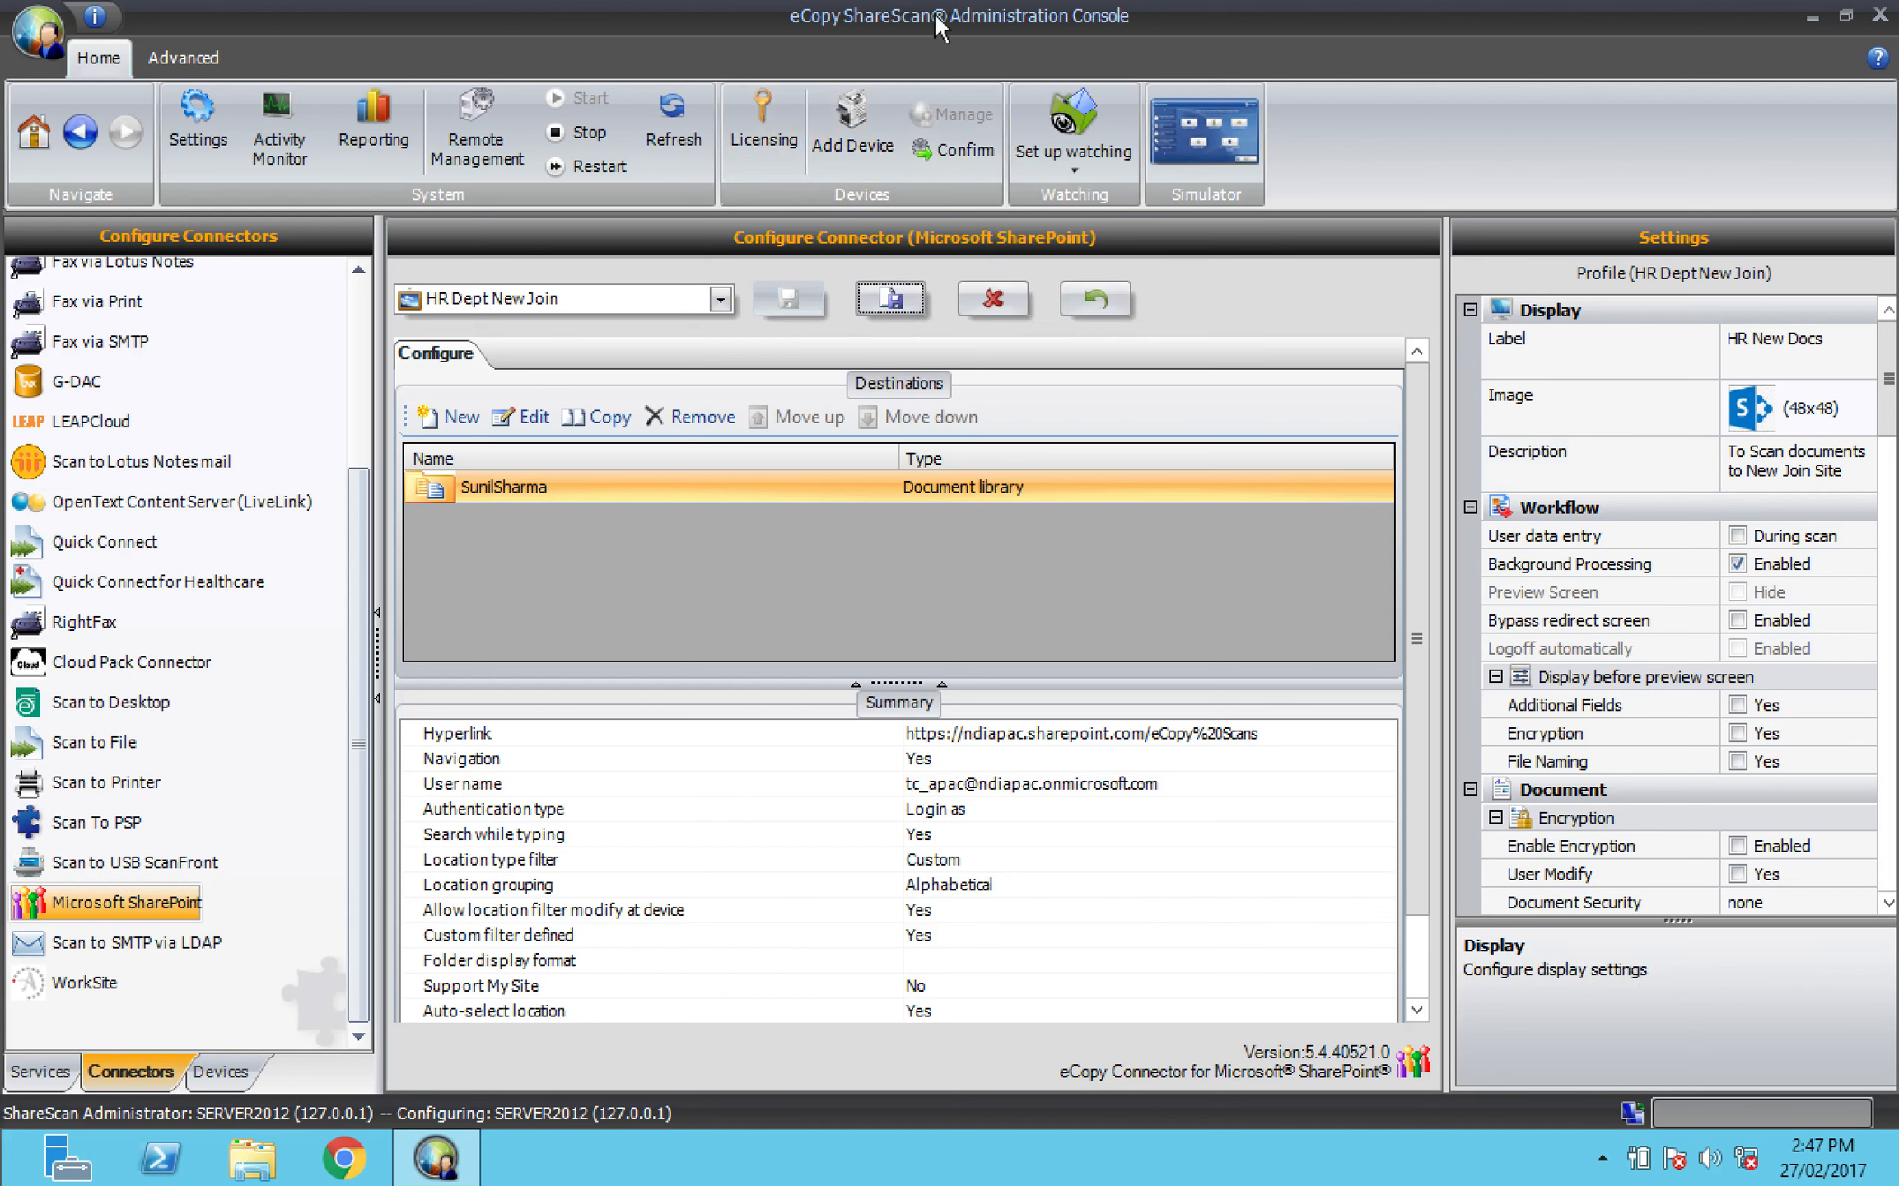
left_click(855, 128)
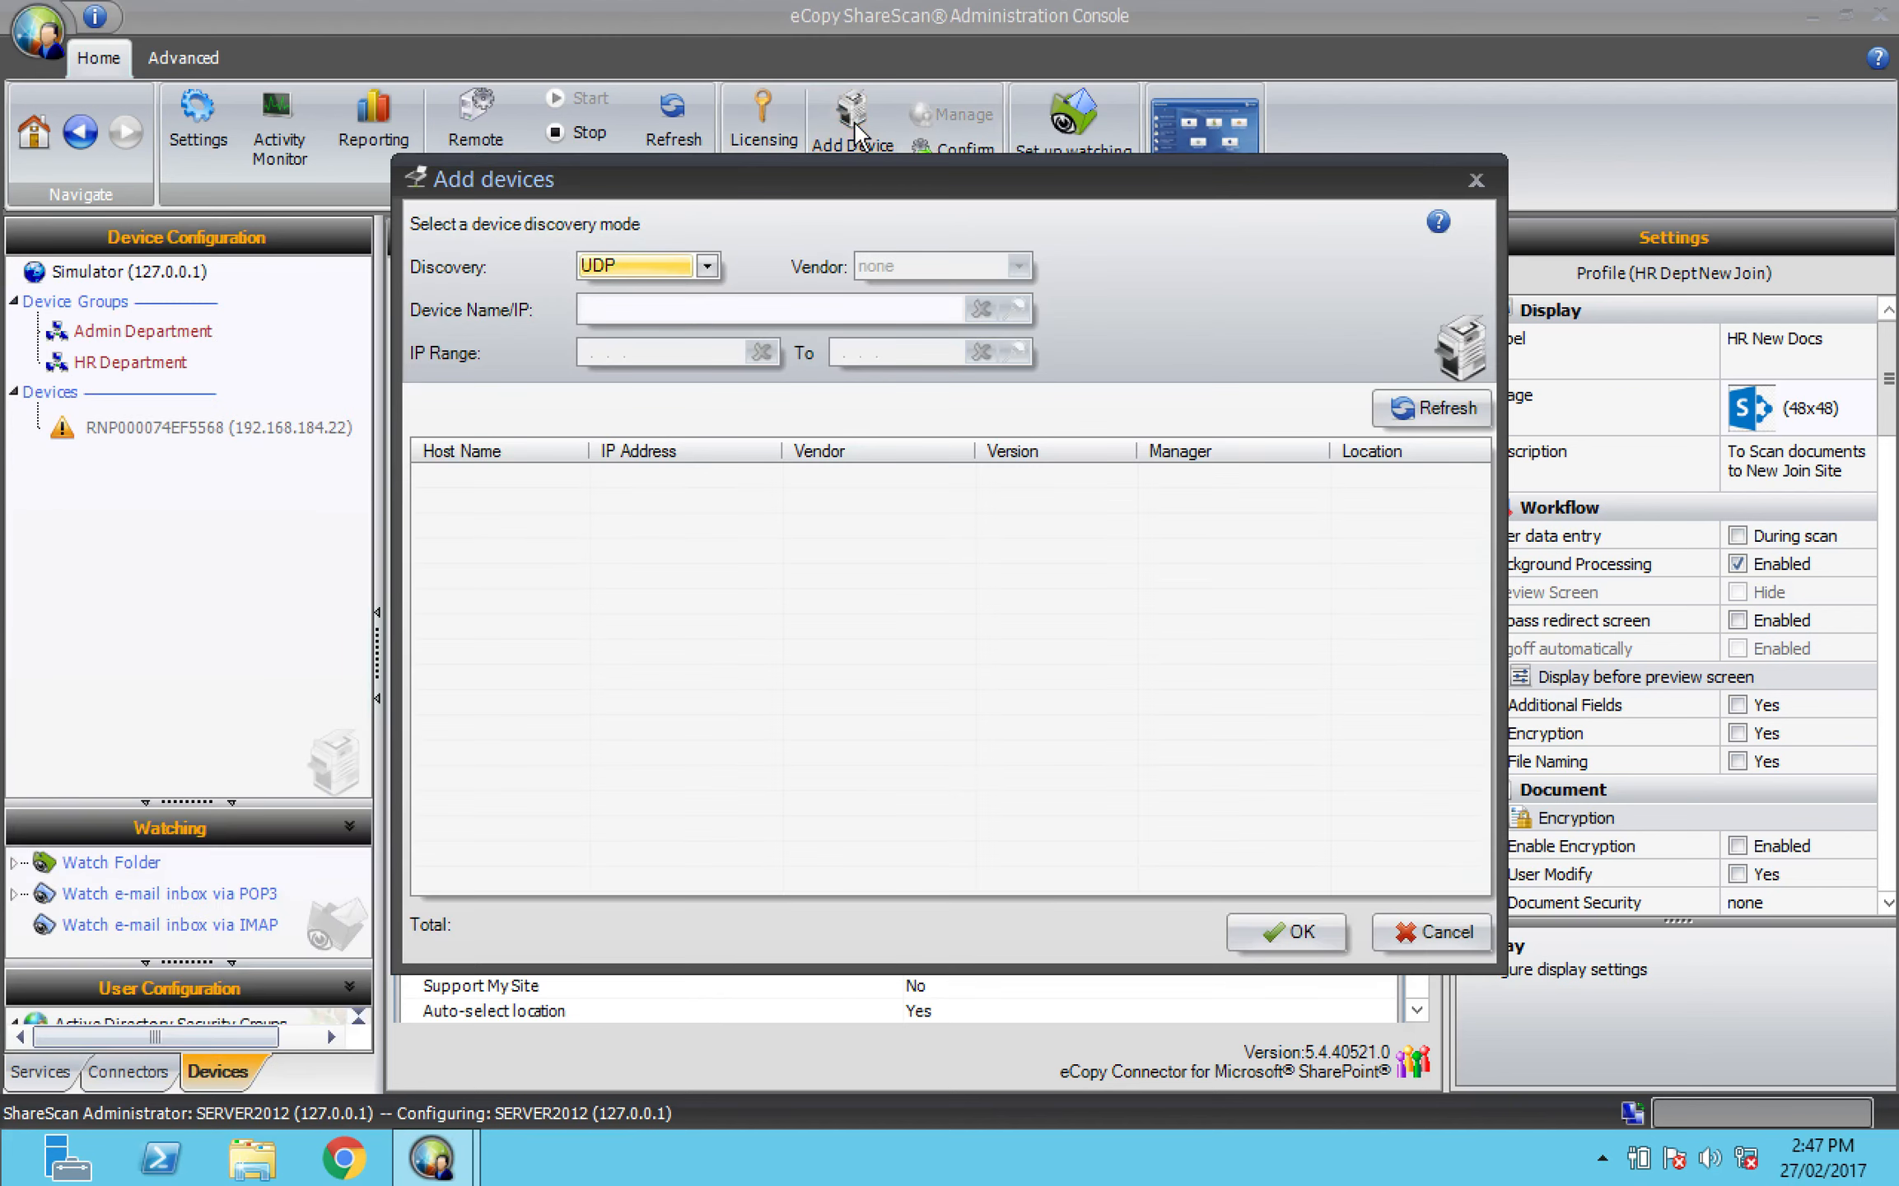
left_click(707, 267)
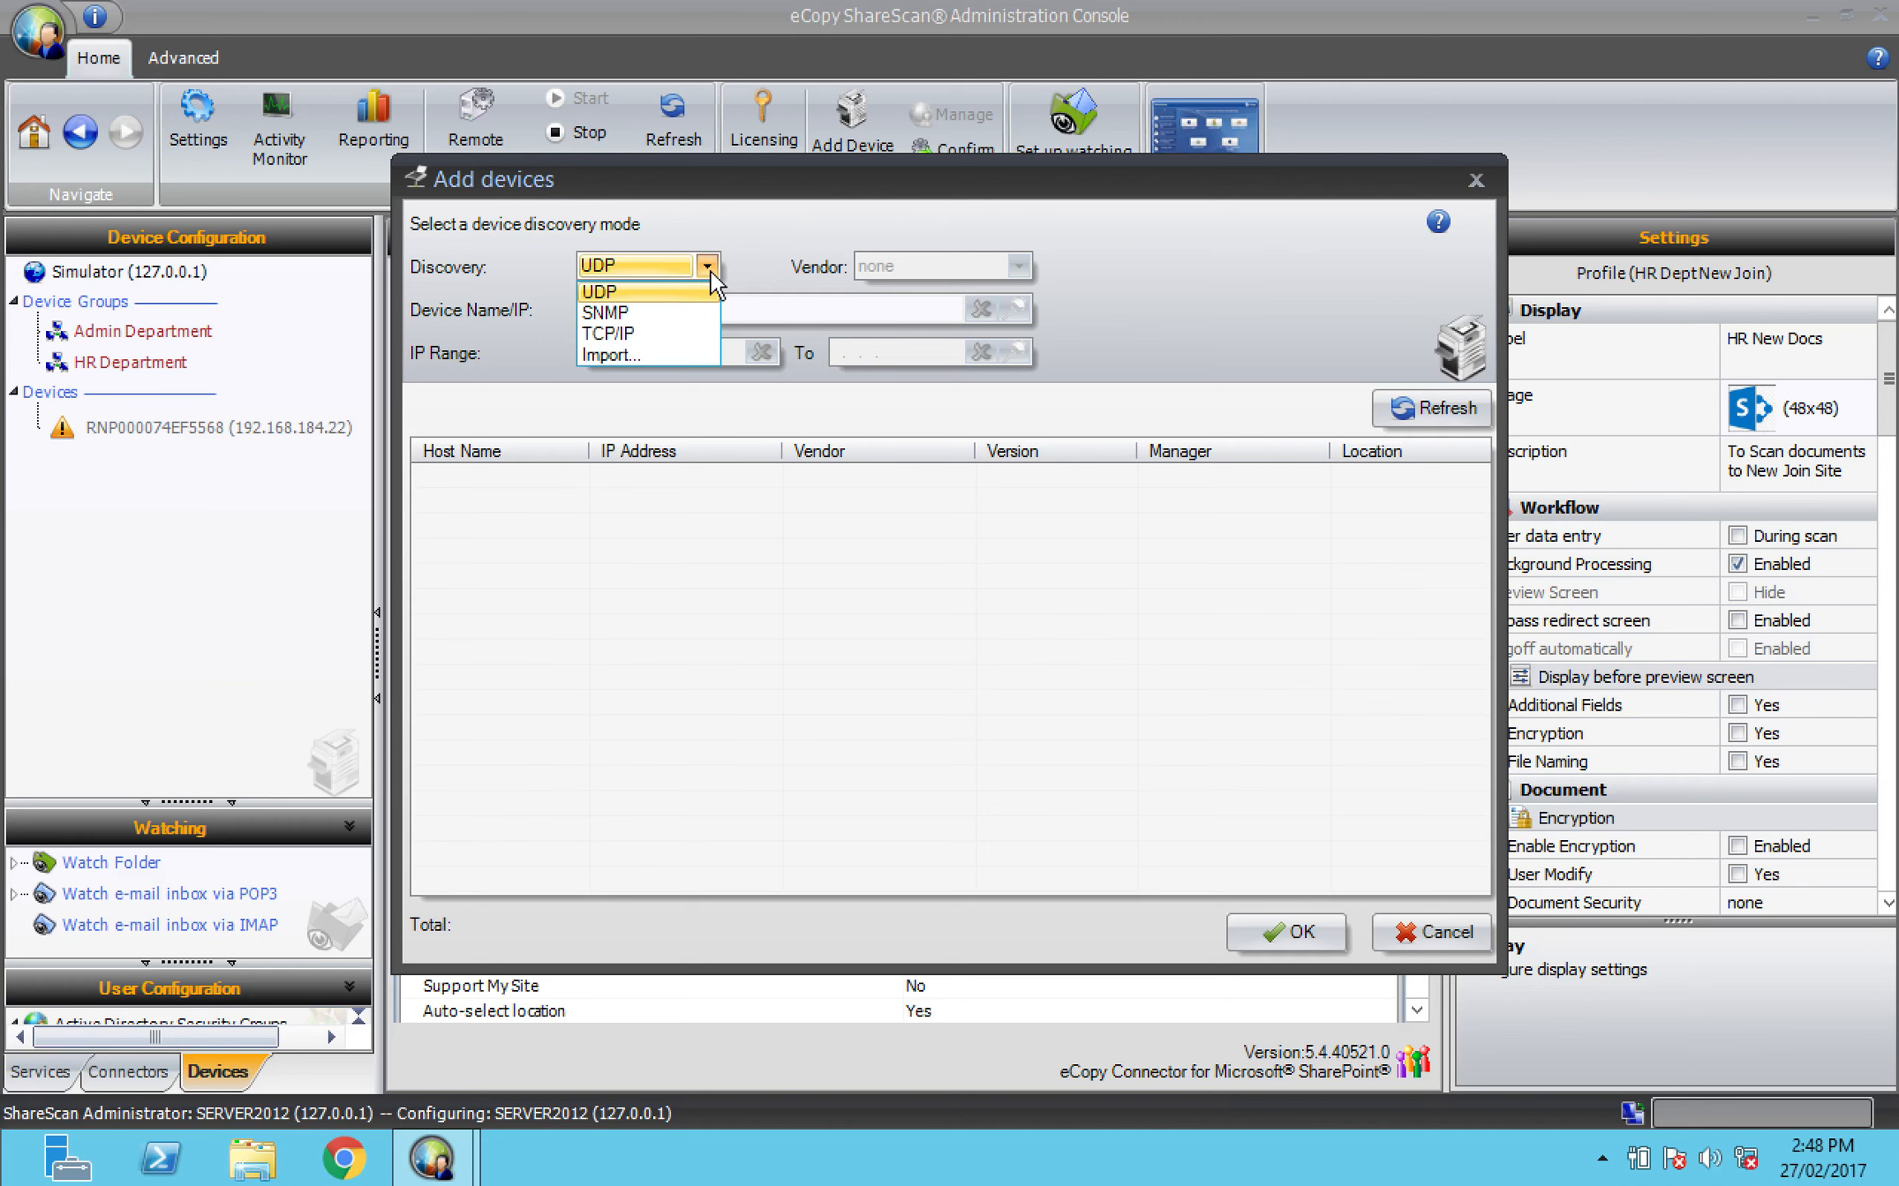
left_click(661, 339)
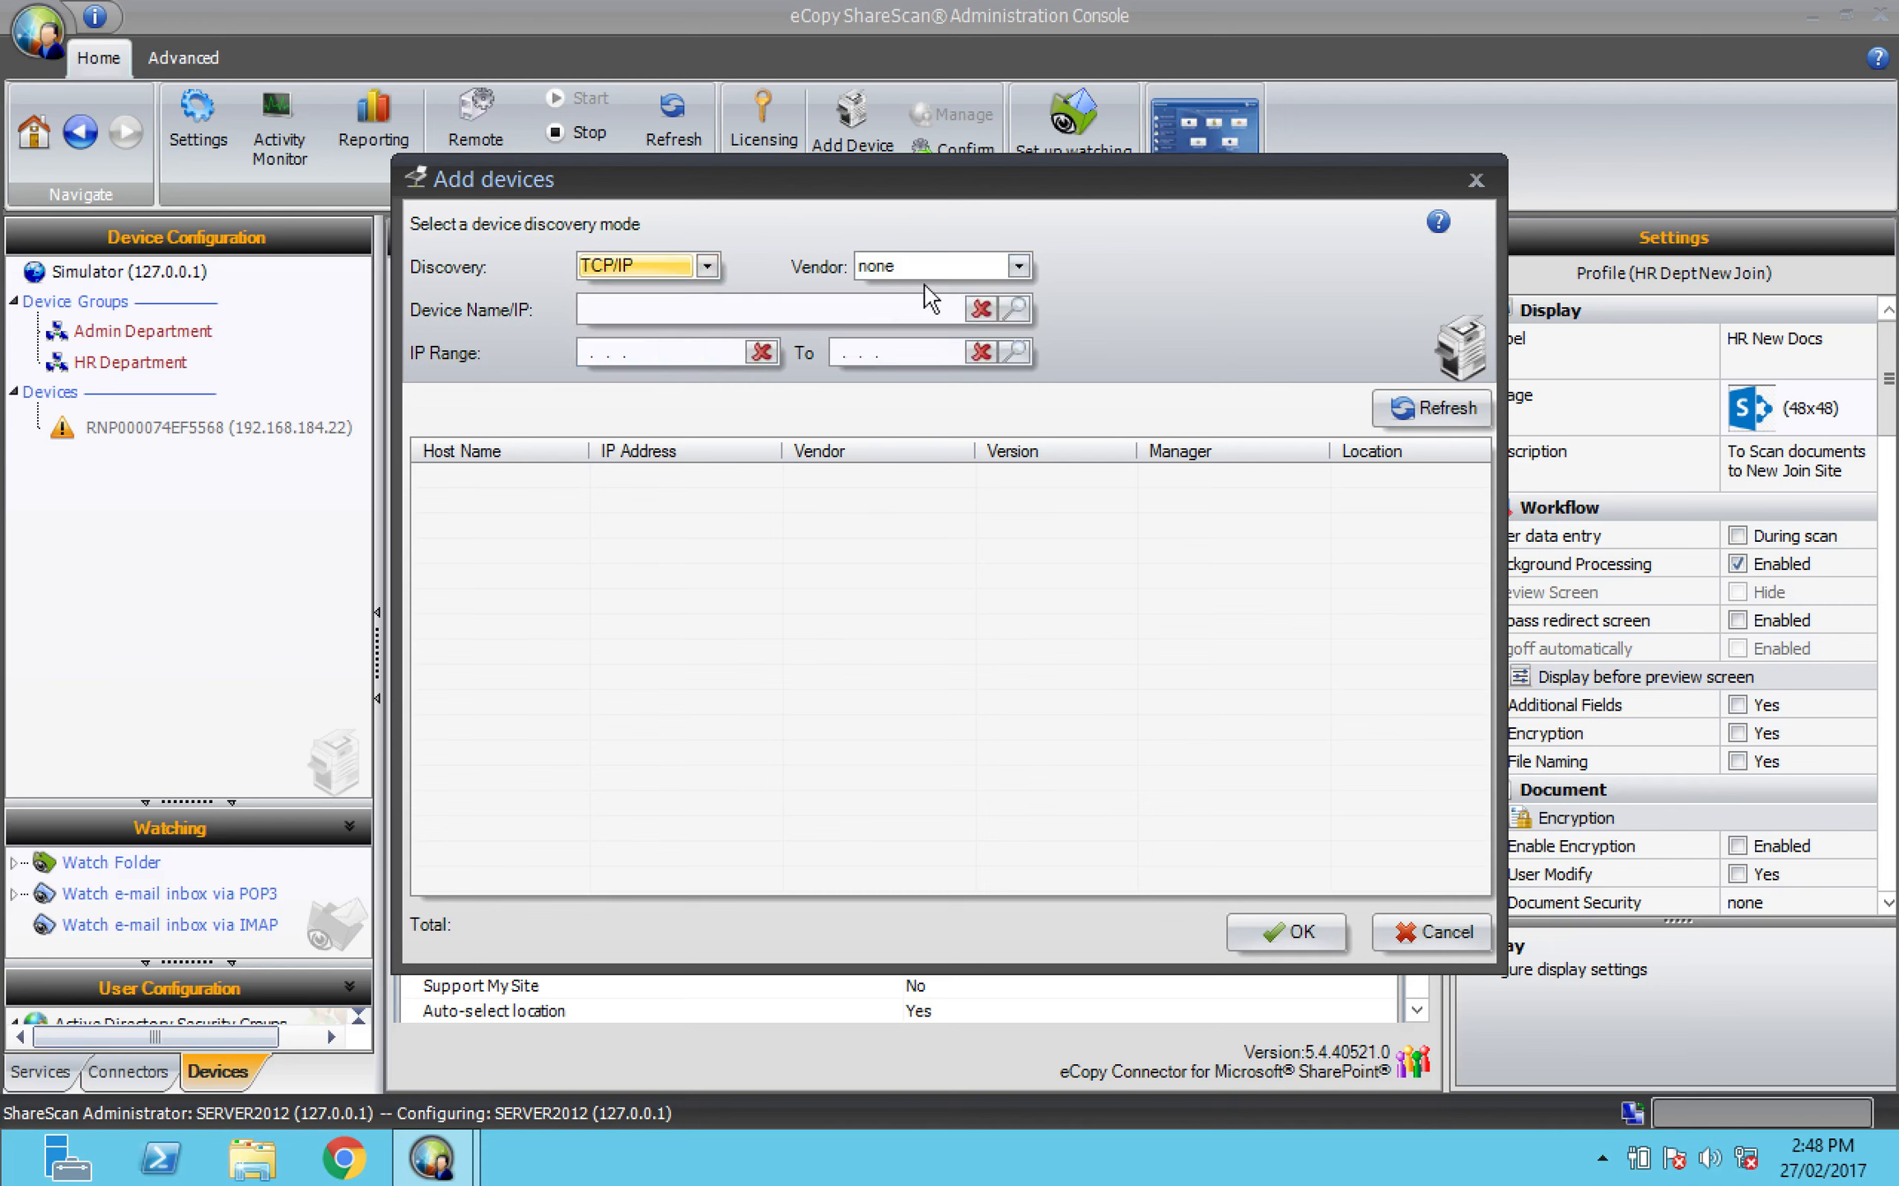
left_click(1019, 266)
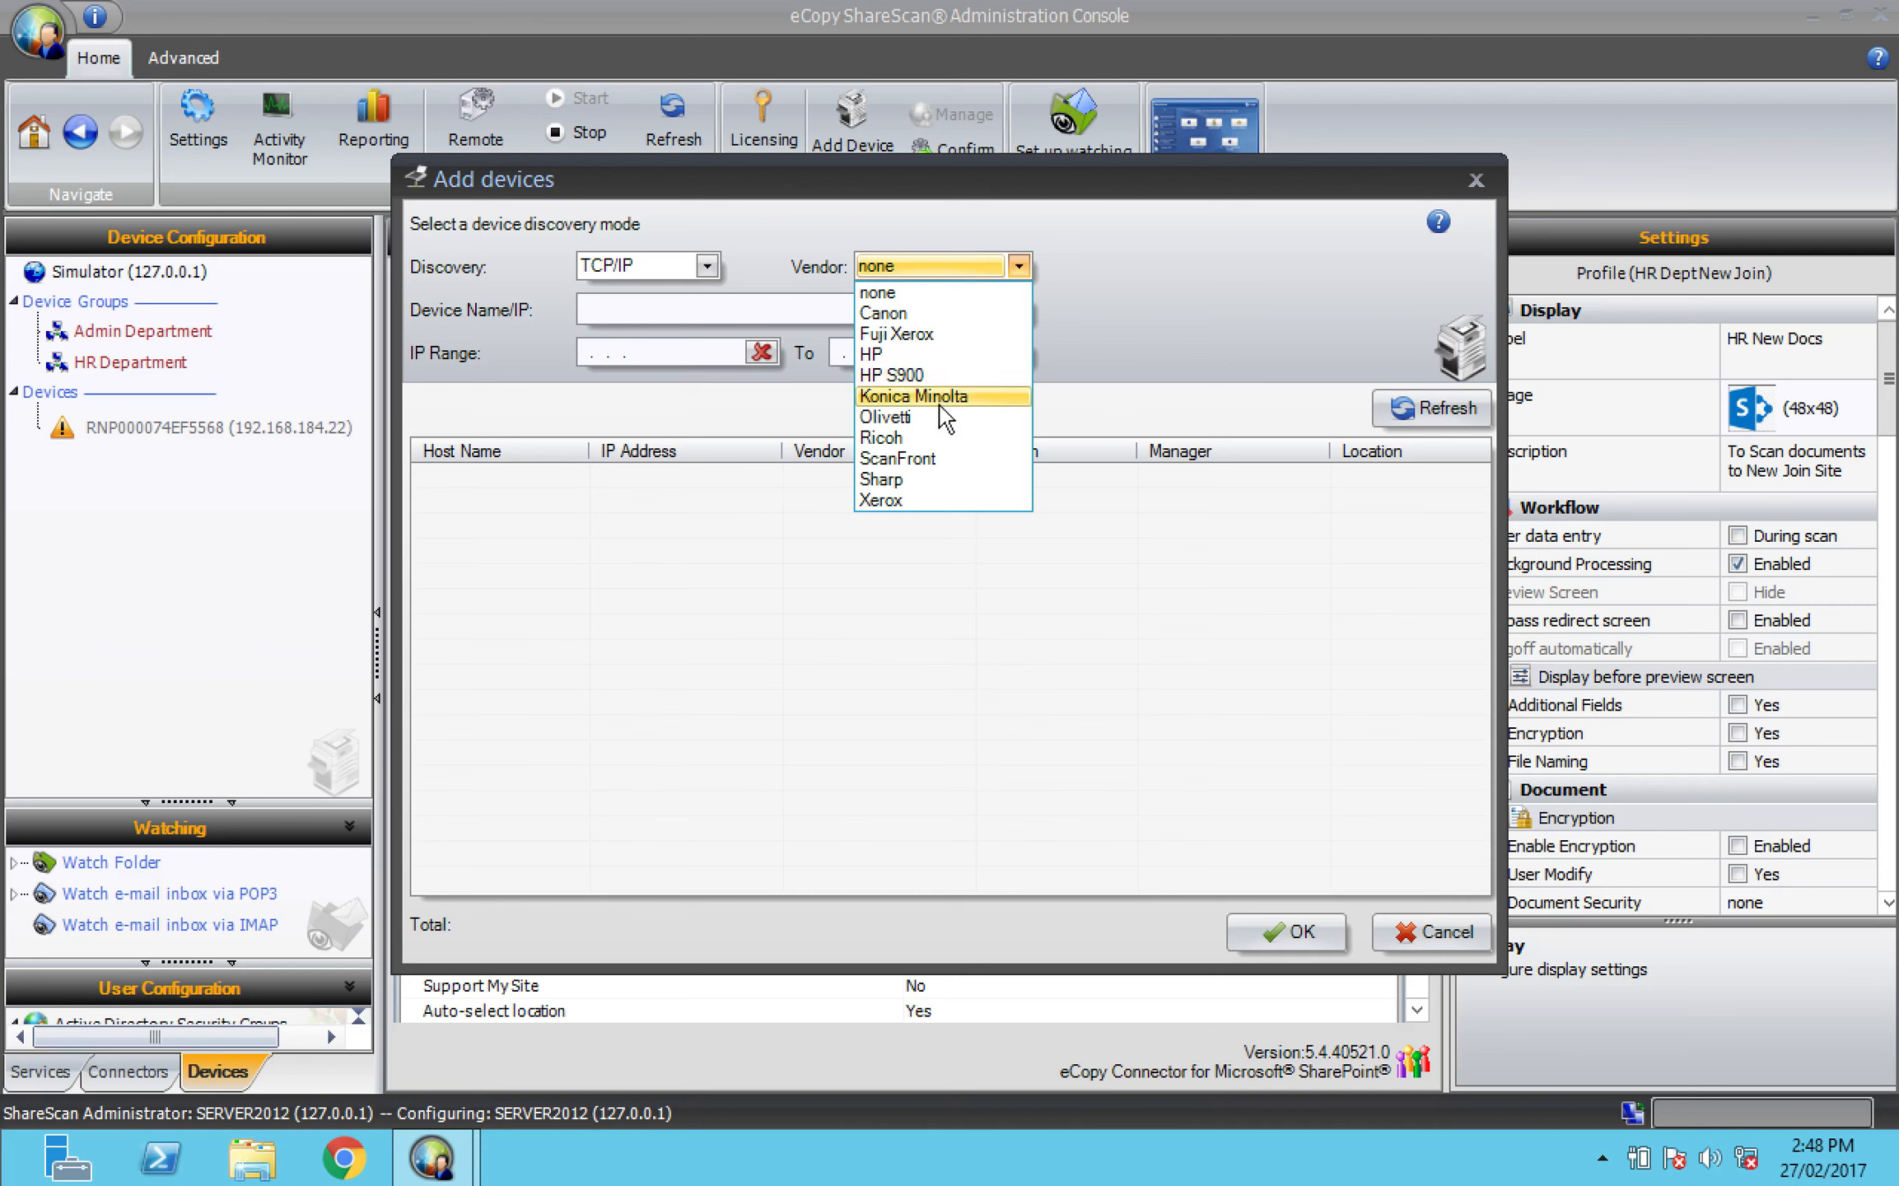
left_click(941, 334)
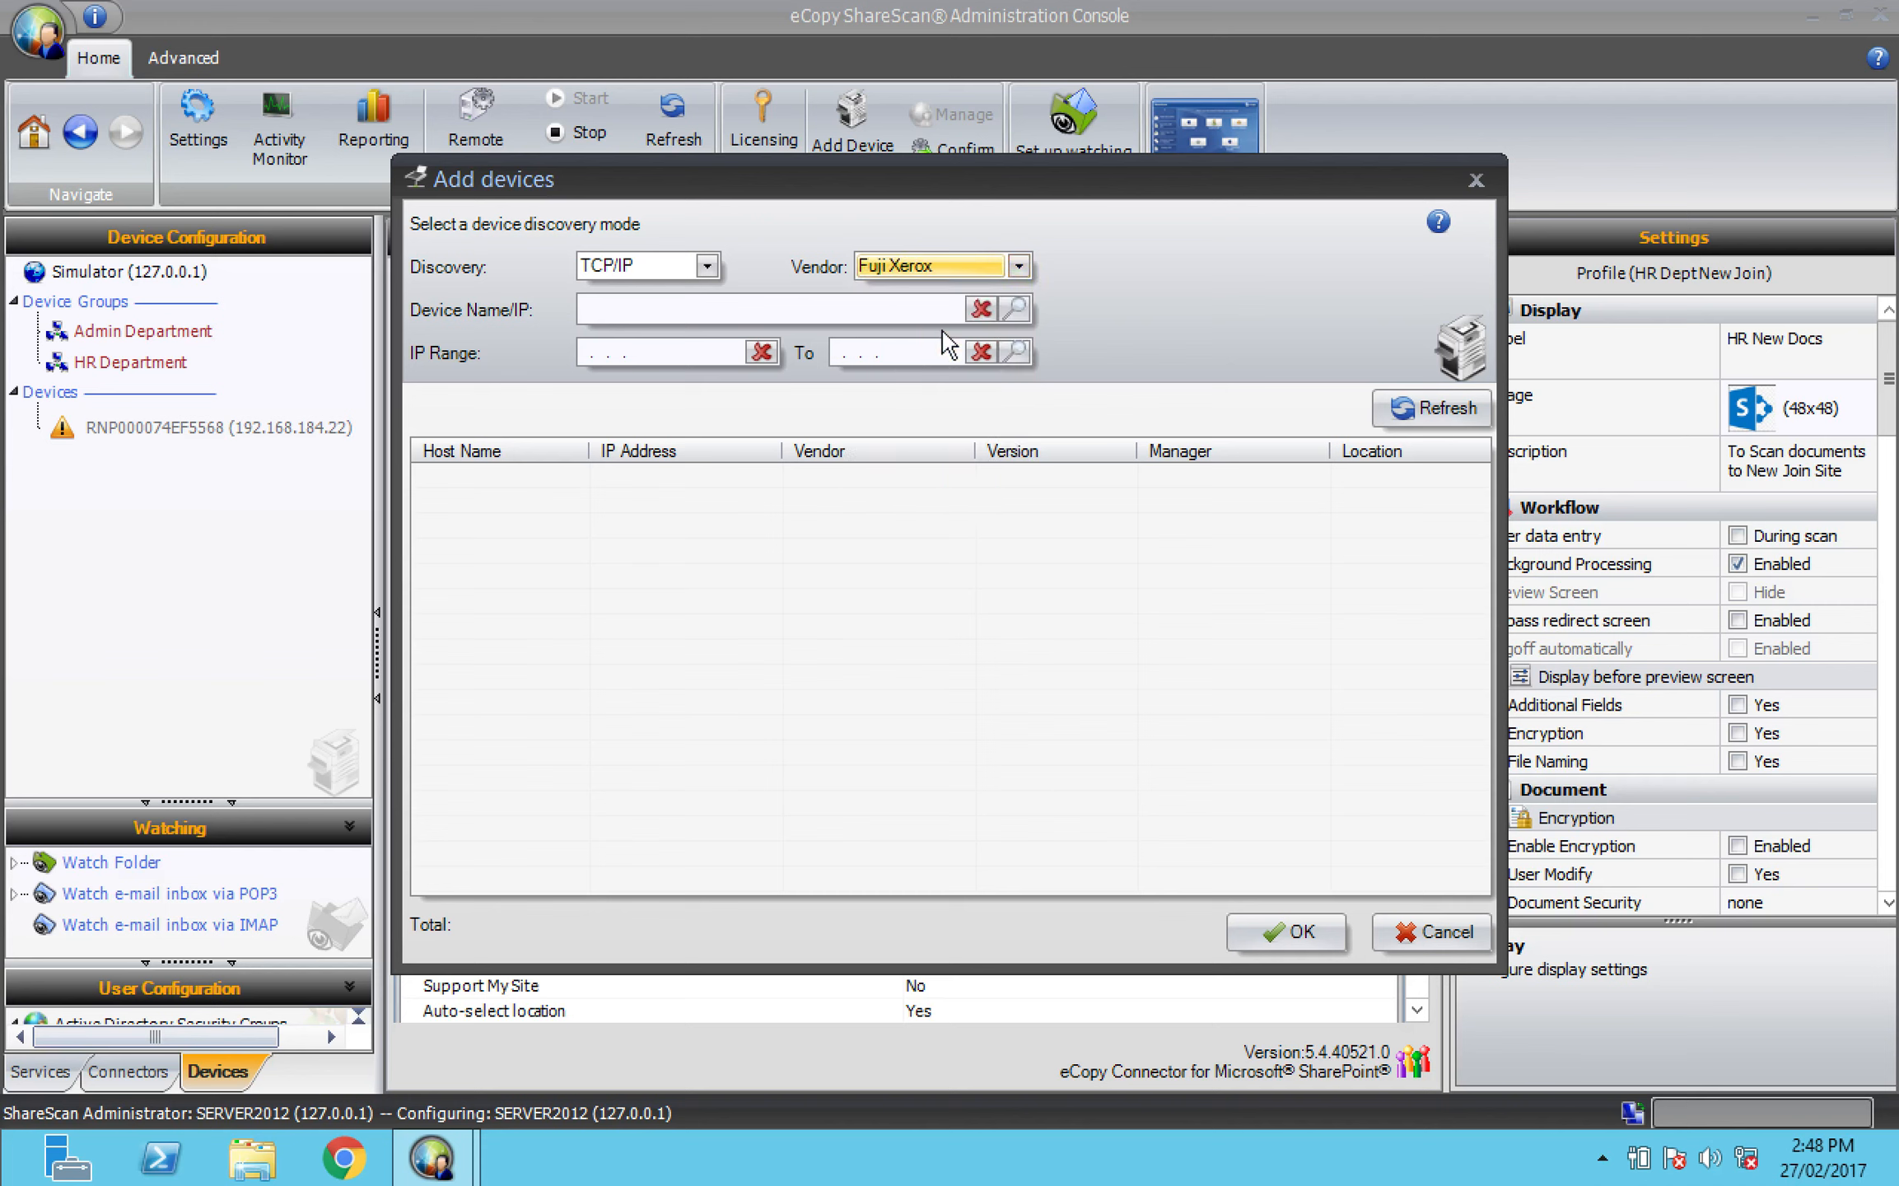
- Enter the discovery IP range 192.168.45.1 to 192.168.45.225, and dismiss the device addition without adding anything
left_click(587, 354)
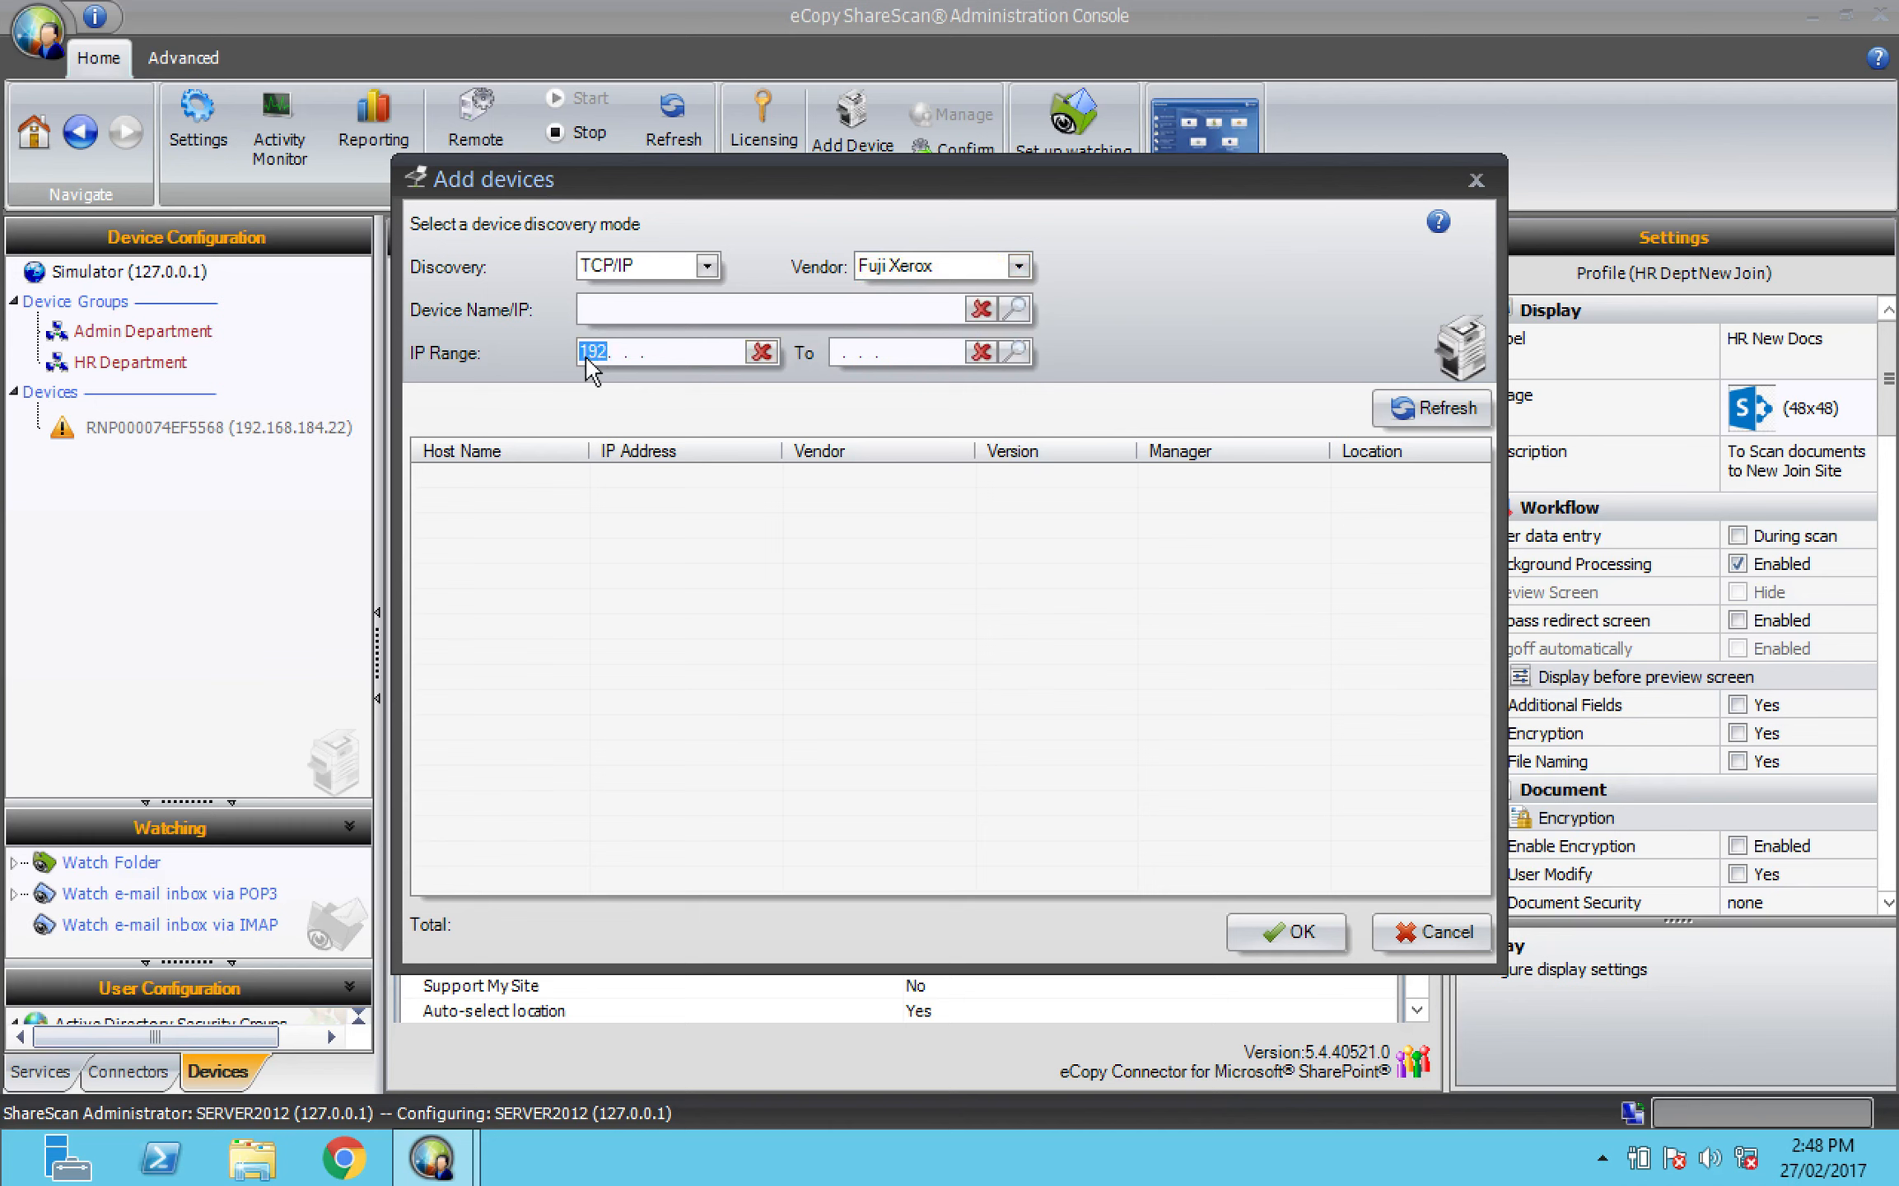
type("192.168.45.1")
left_click(839, 354)
type("192.168.45.22")
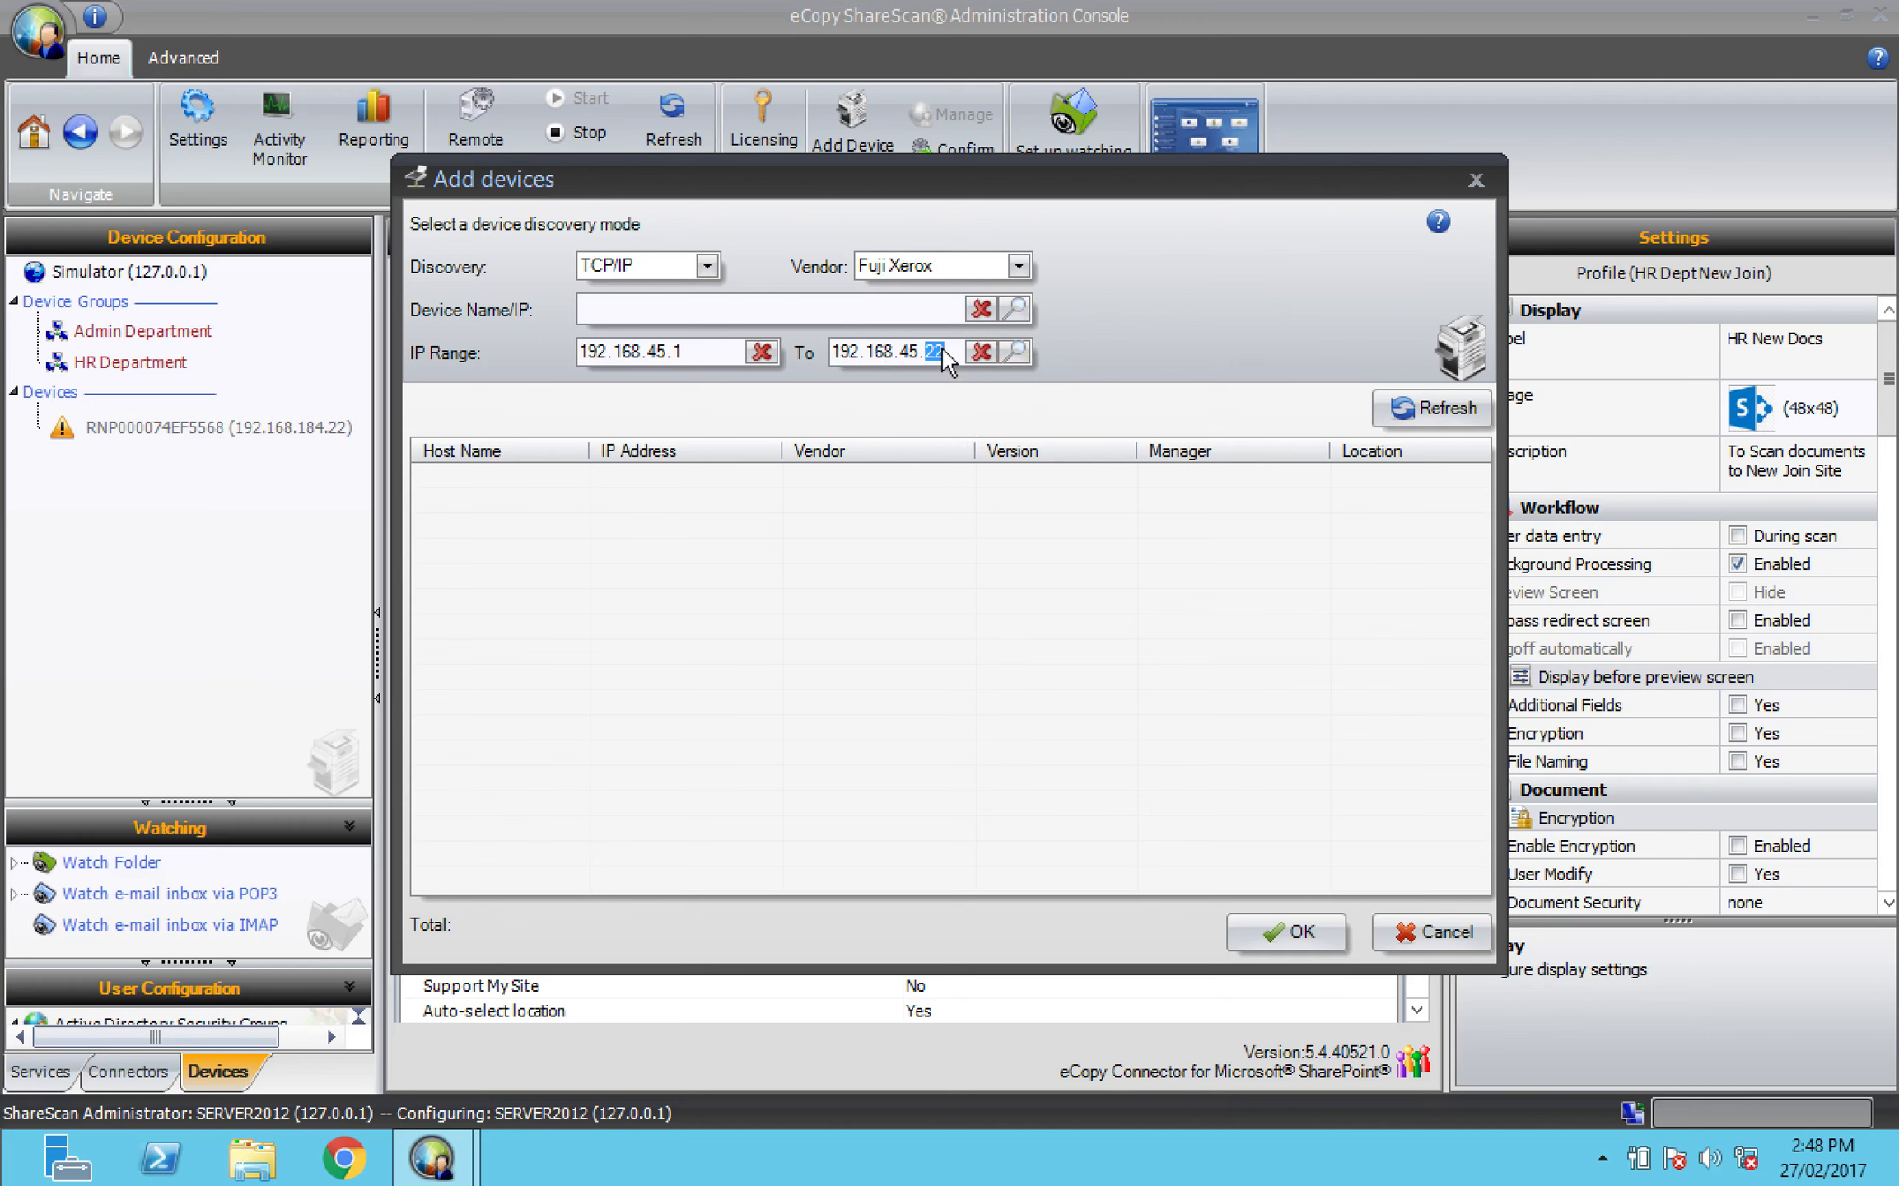
type("5")
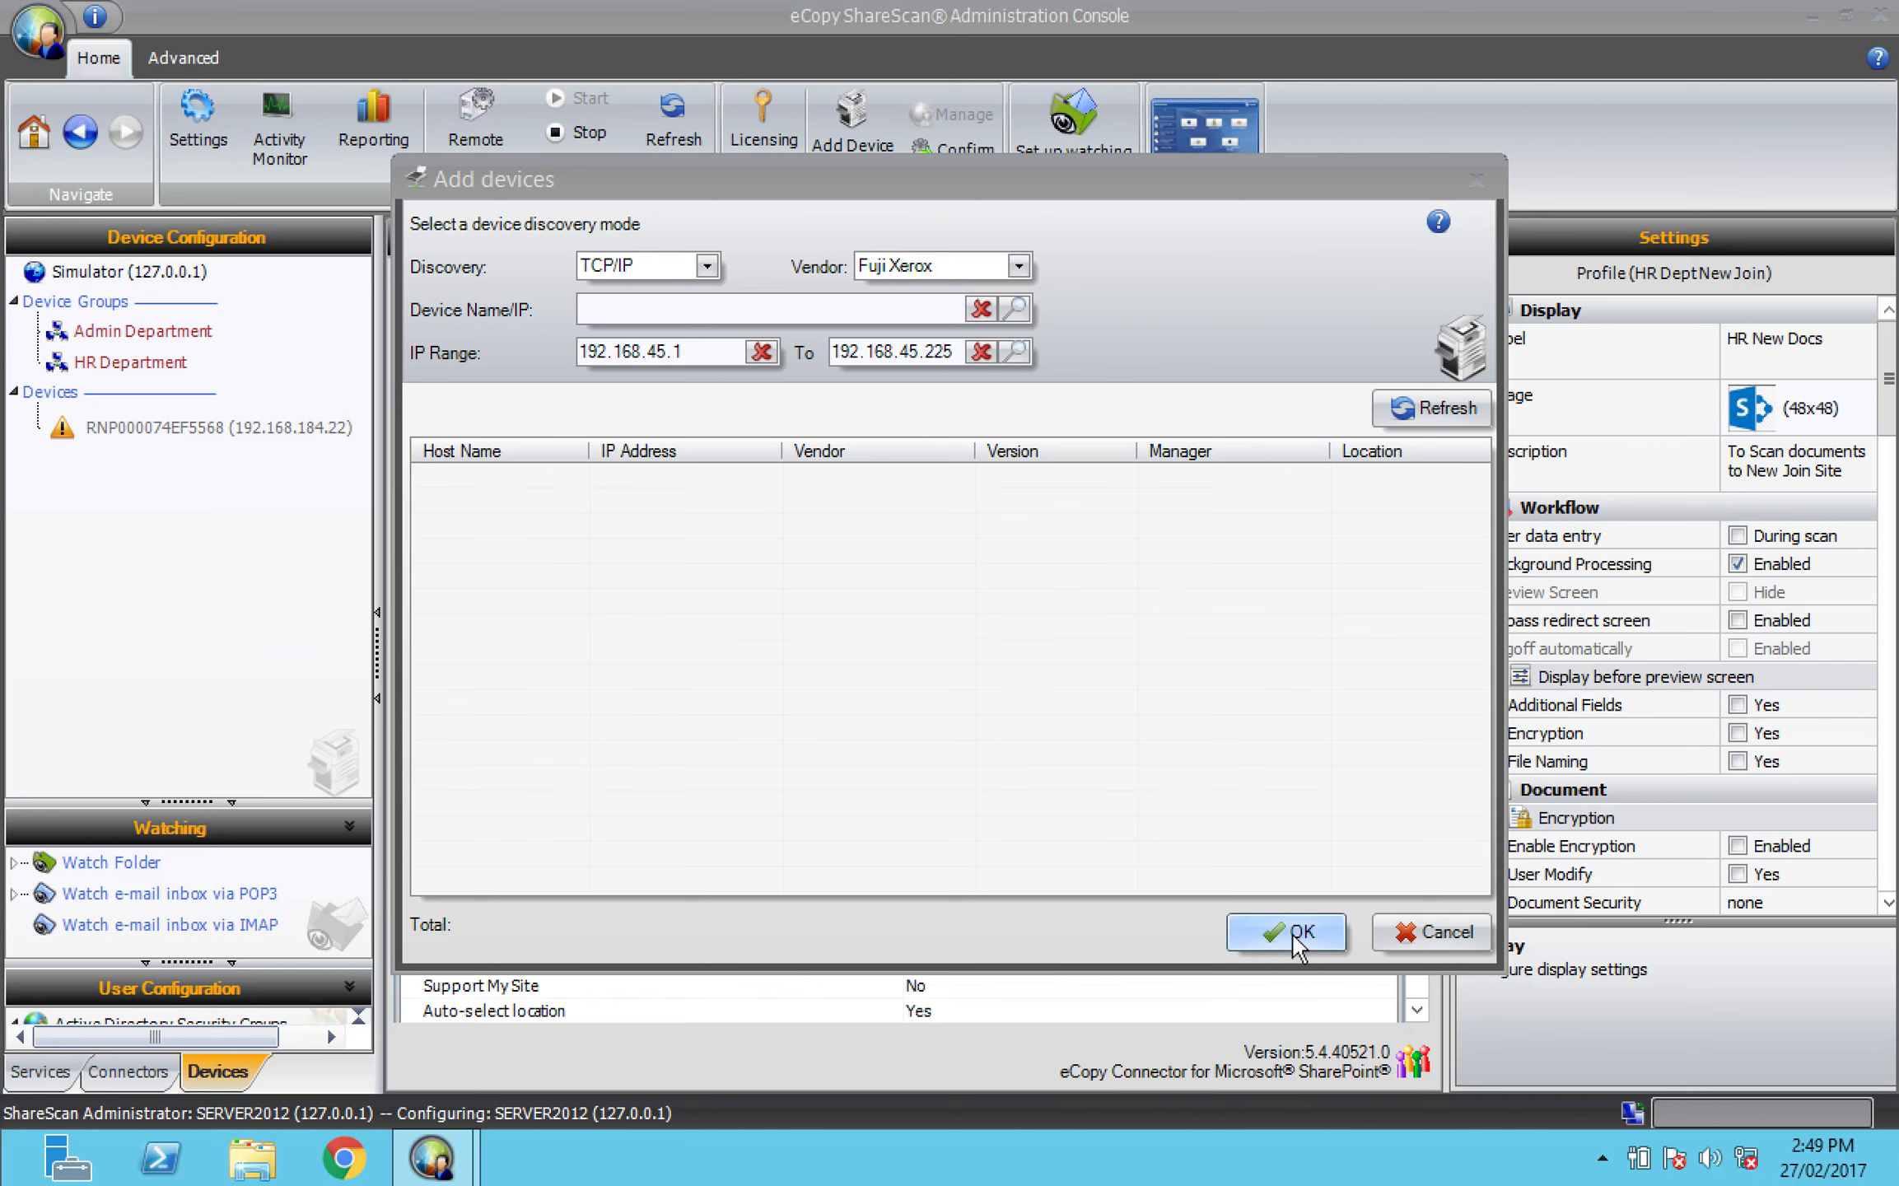
left_click(1433, 937)
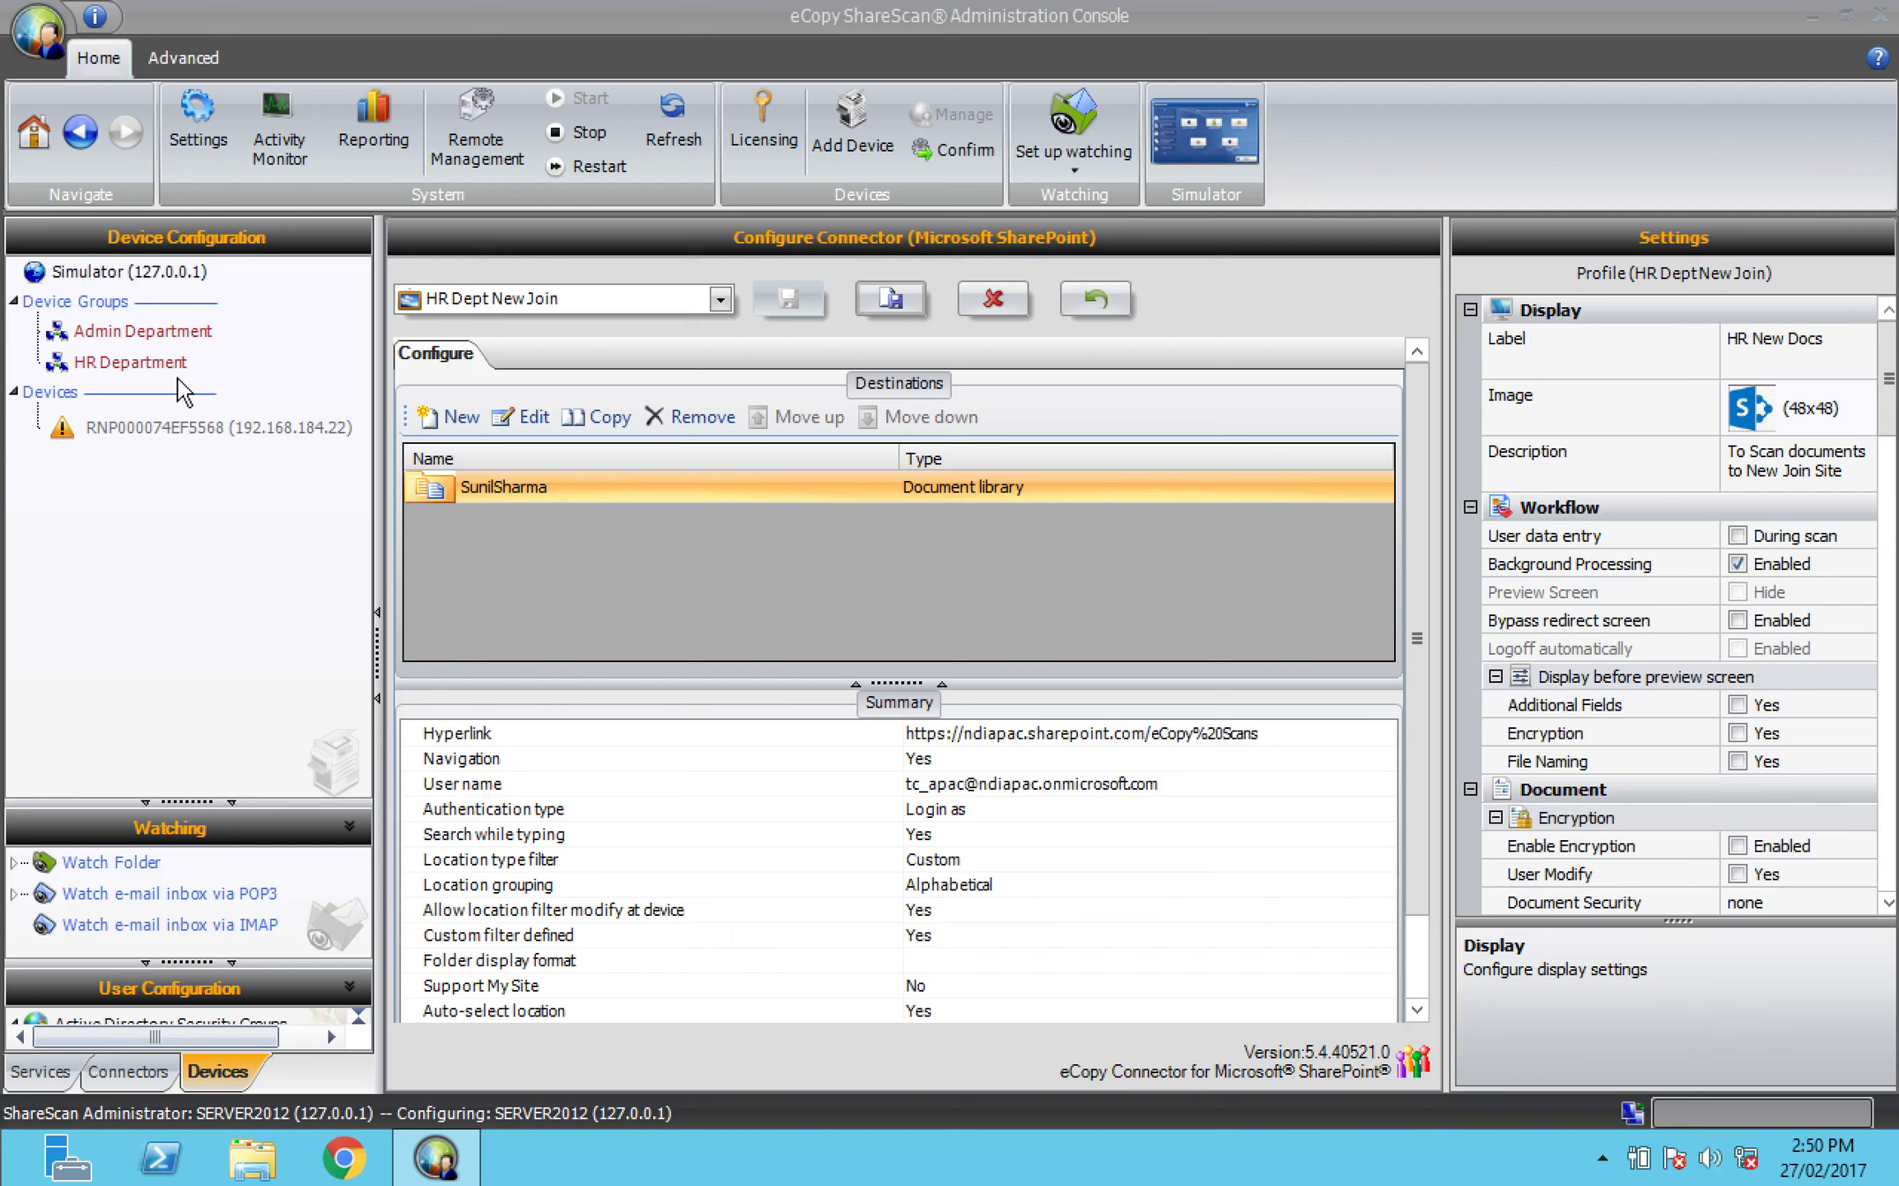
- Move the device RNP000074EF5568 from the ungrouped devices into the HR Department group
left_click(176, 437)
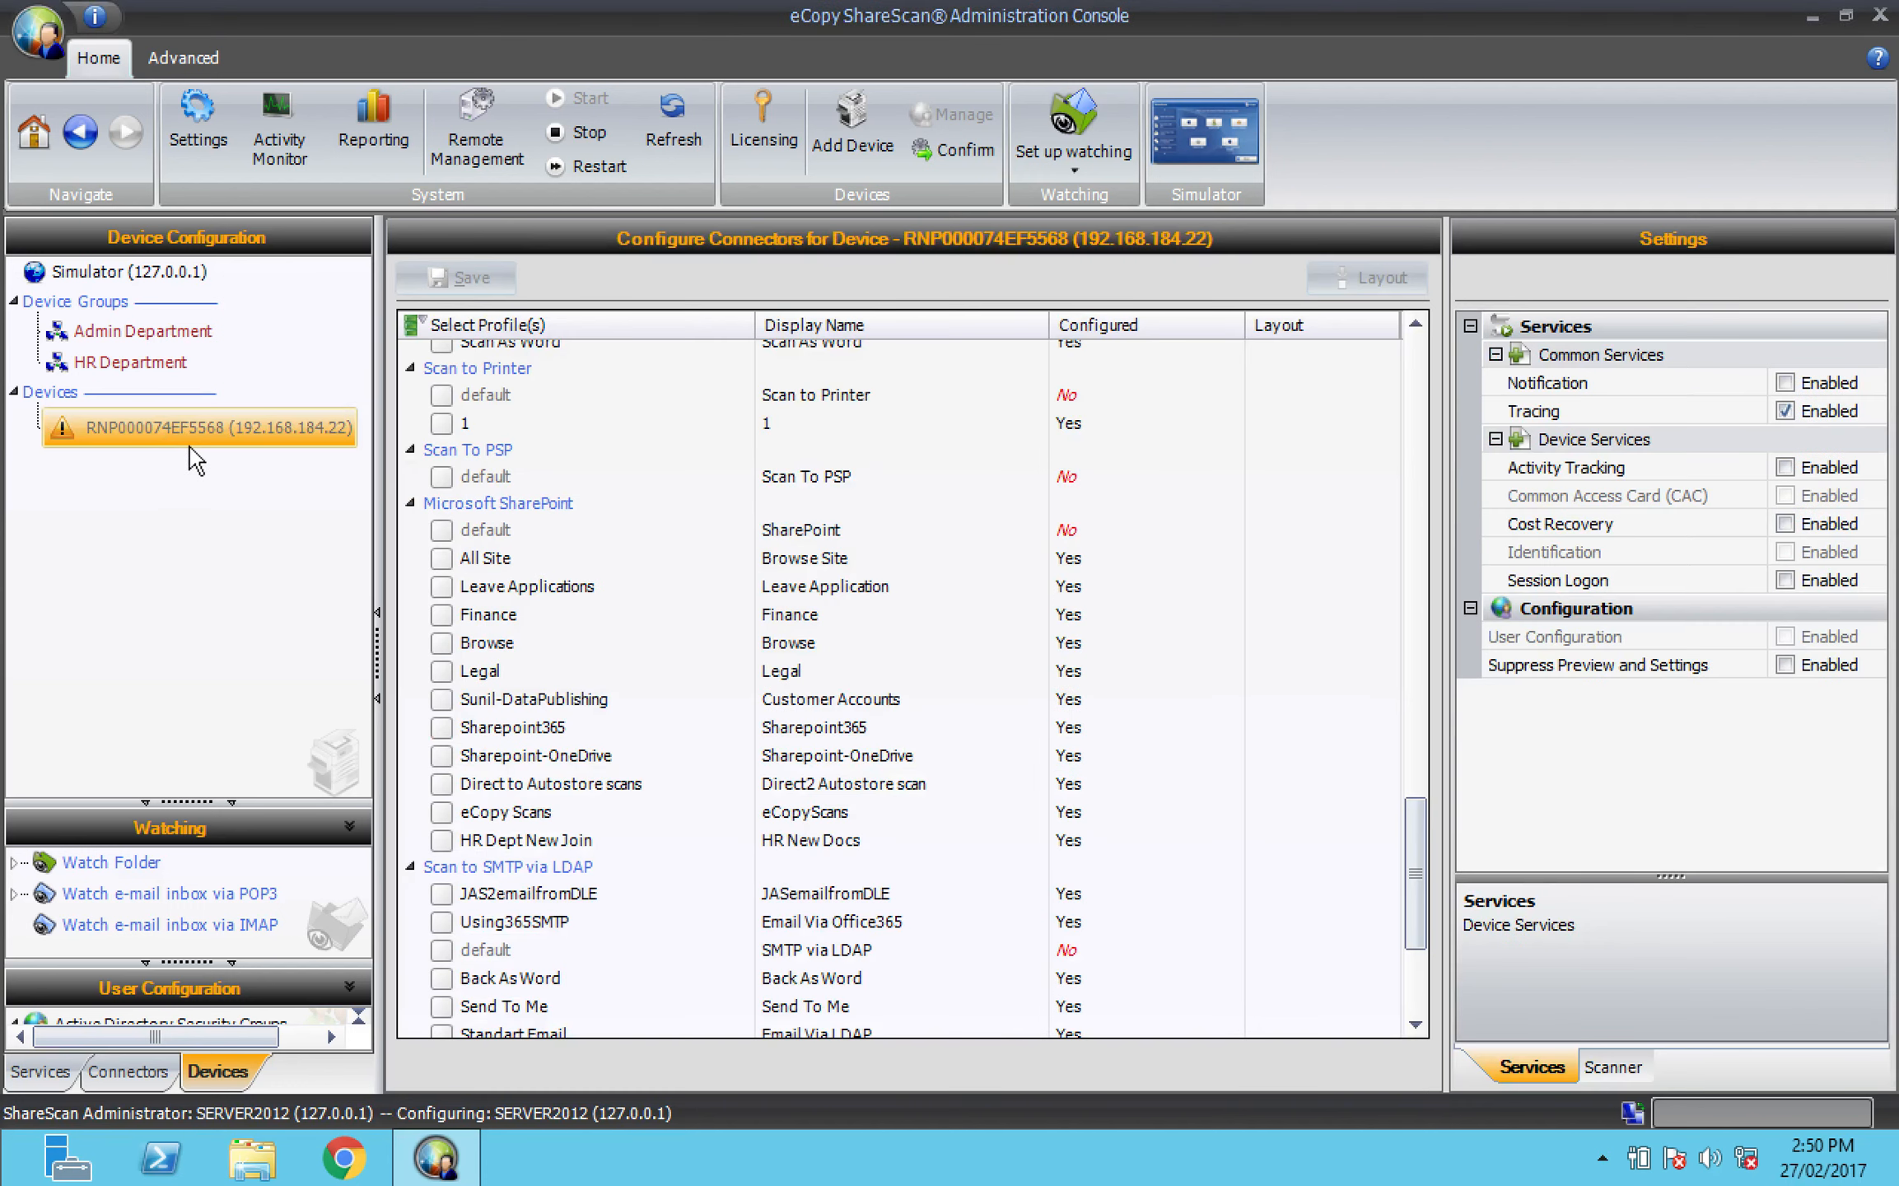
left_click_drag(198, 428, 190, 373)
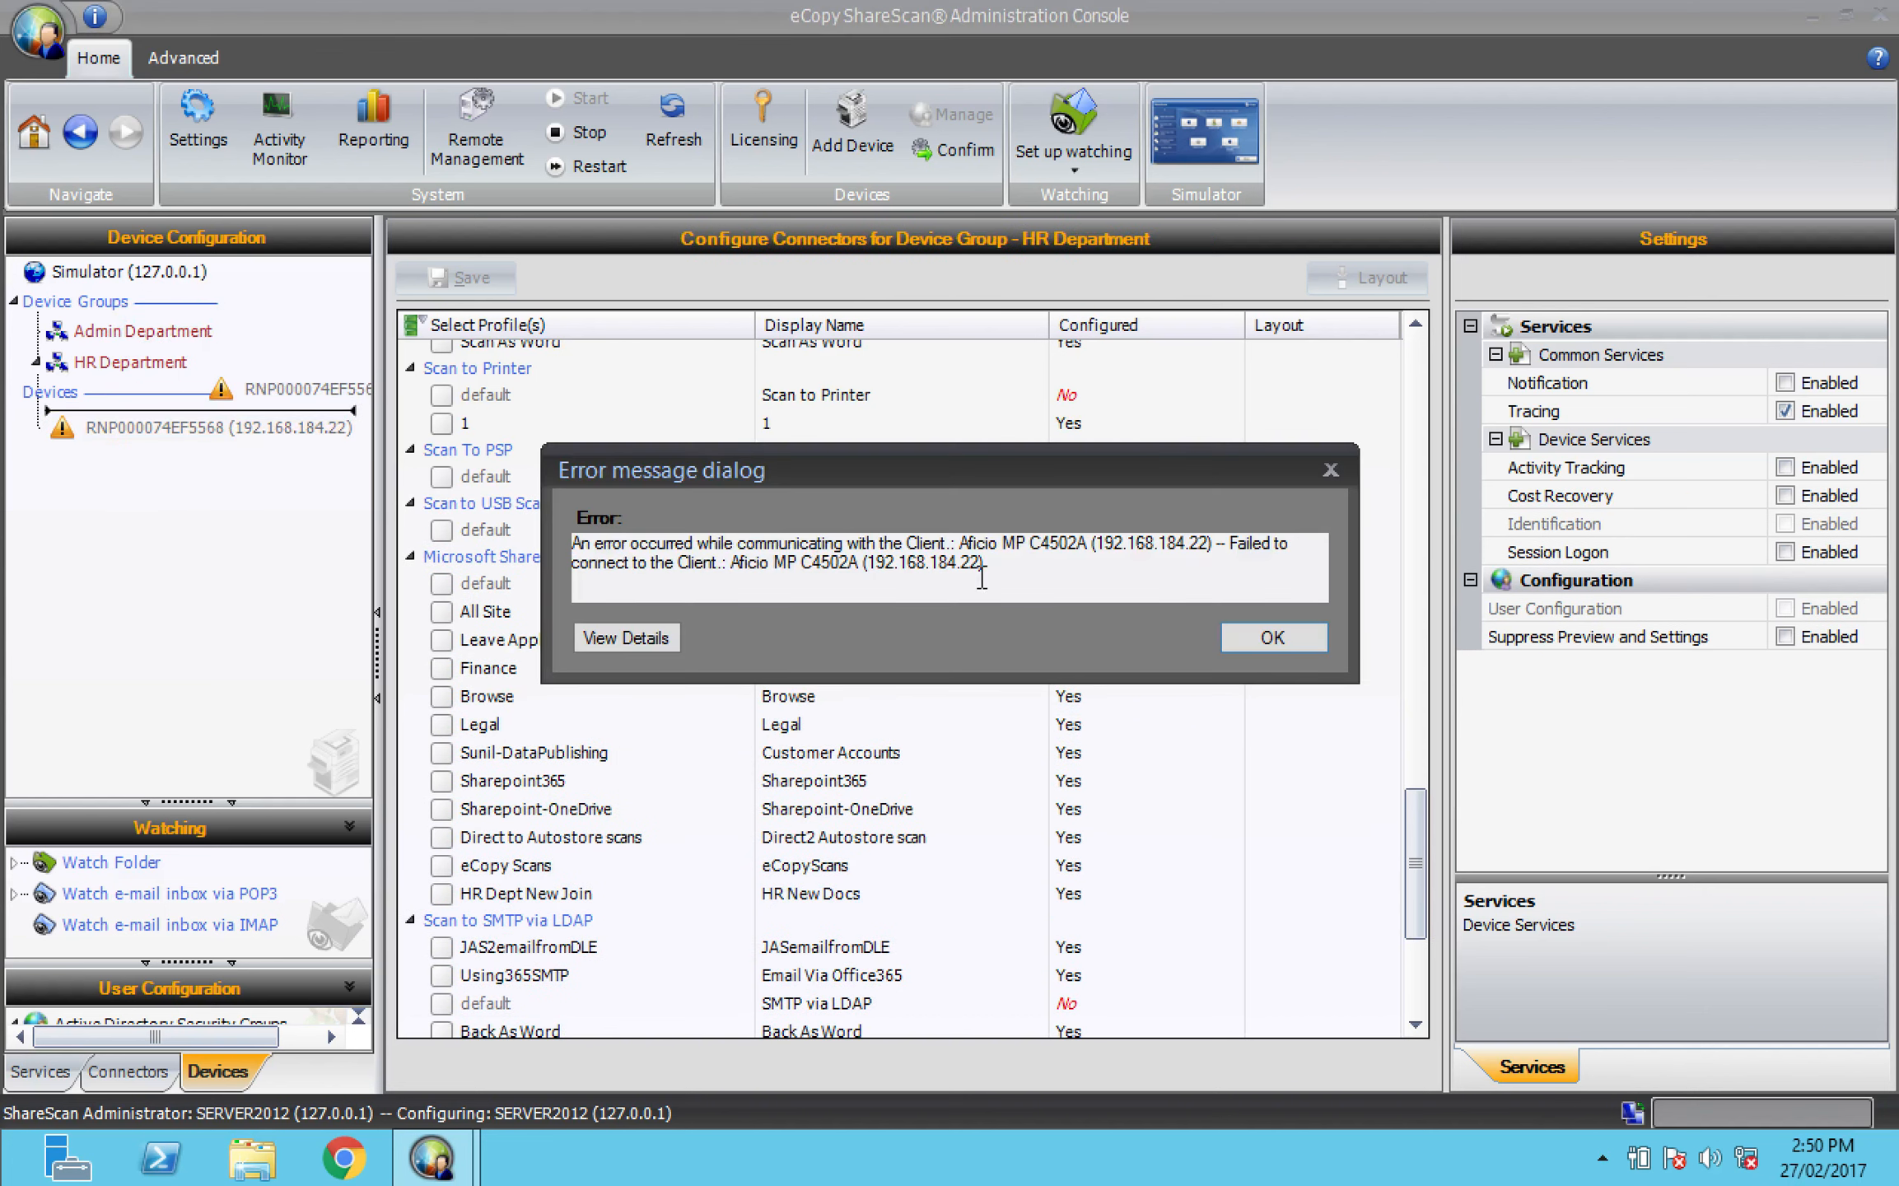
left_click(1273, 637)
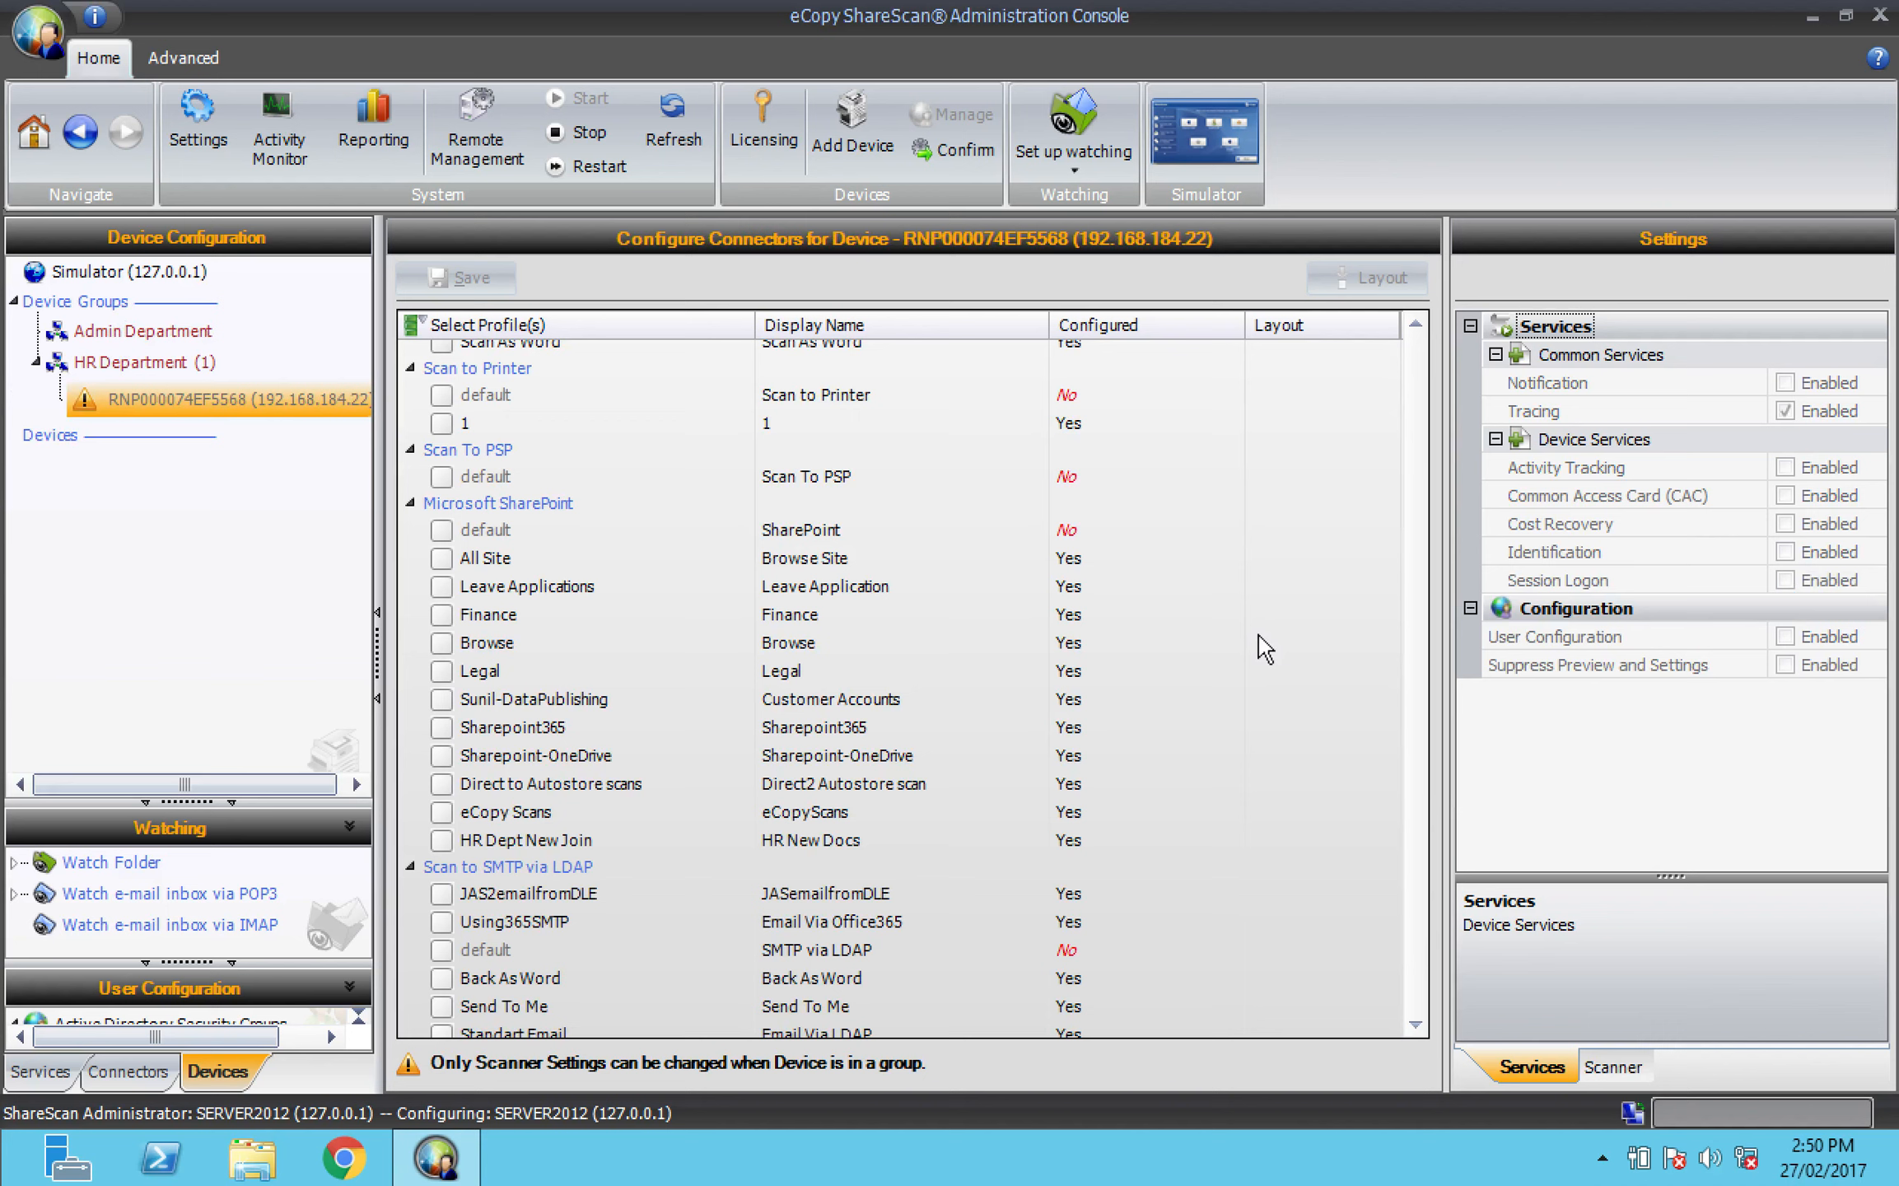
mouse_move(324, 425)
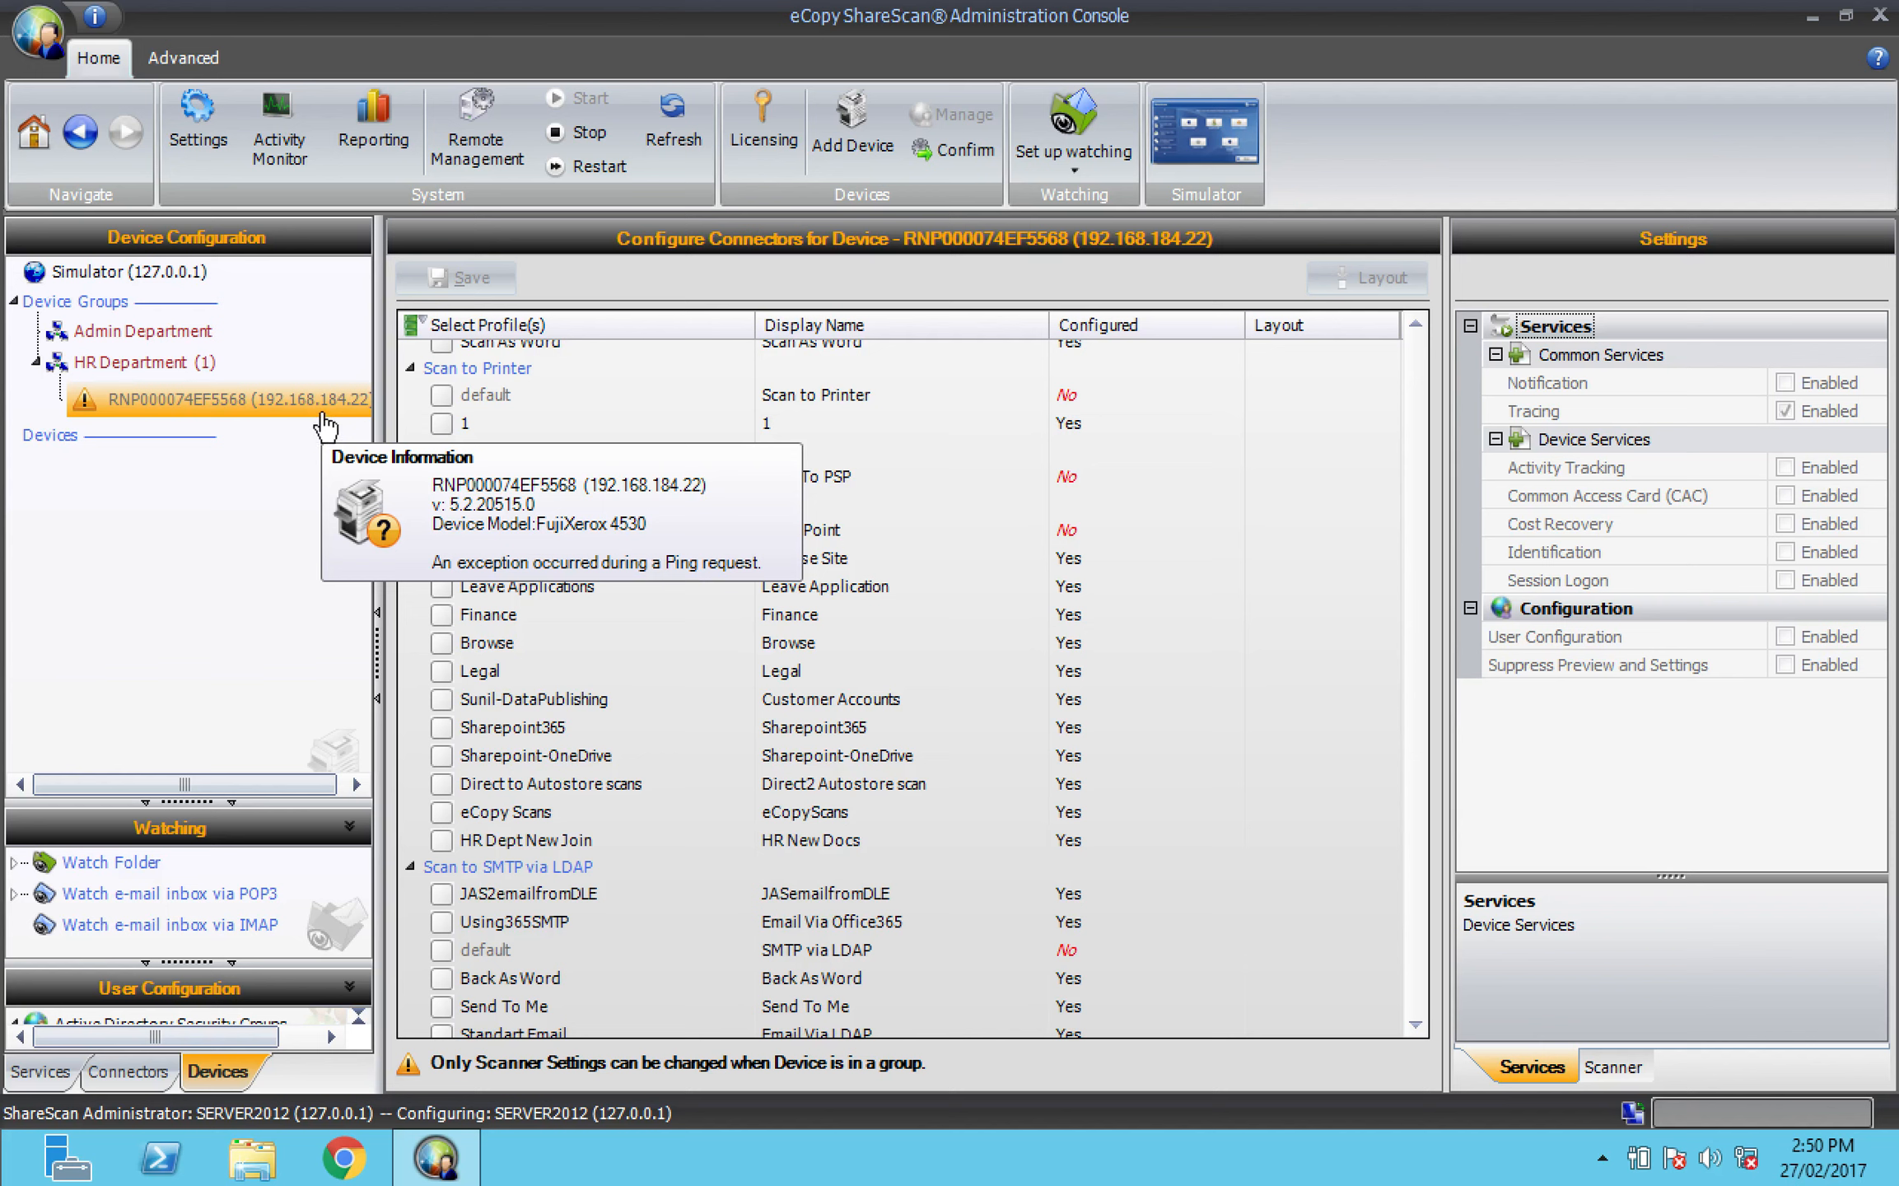
- Create a new device group named "Building 4"
right_click(232, 500)
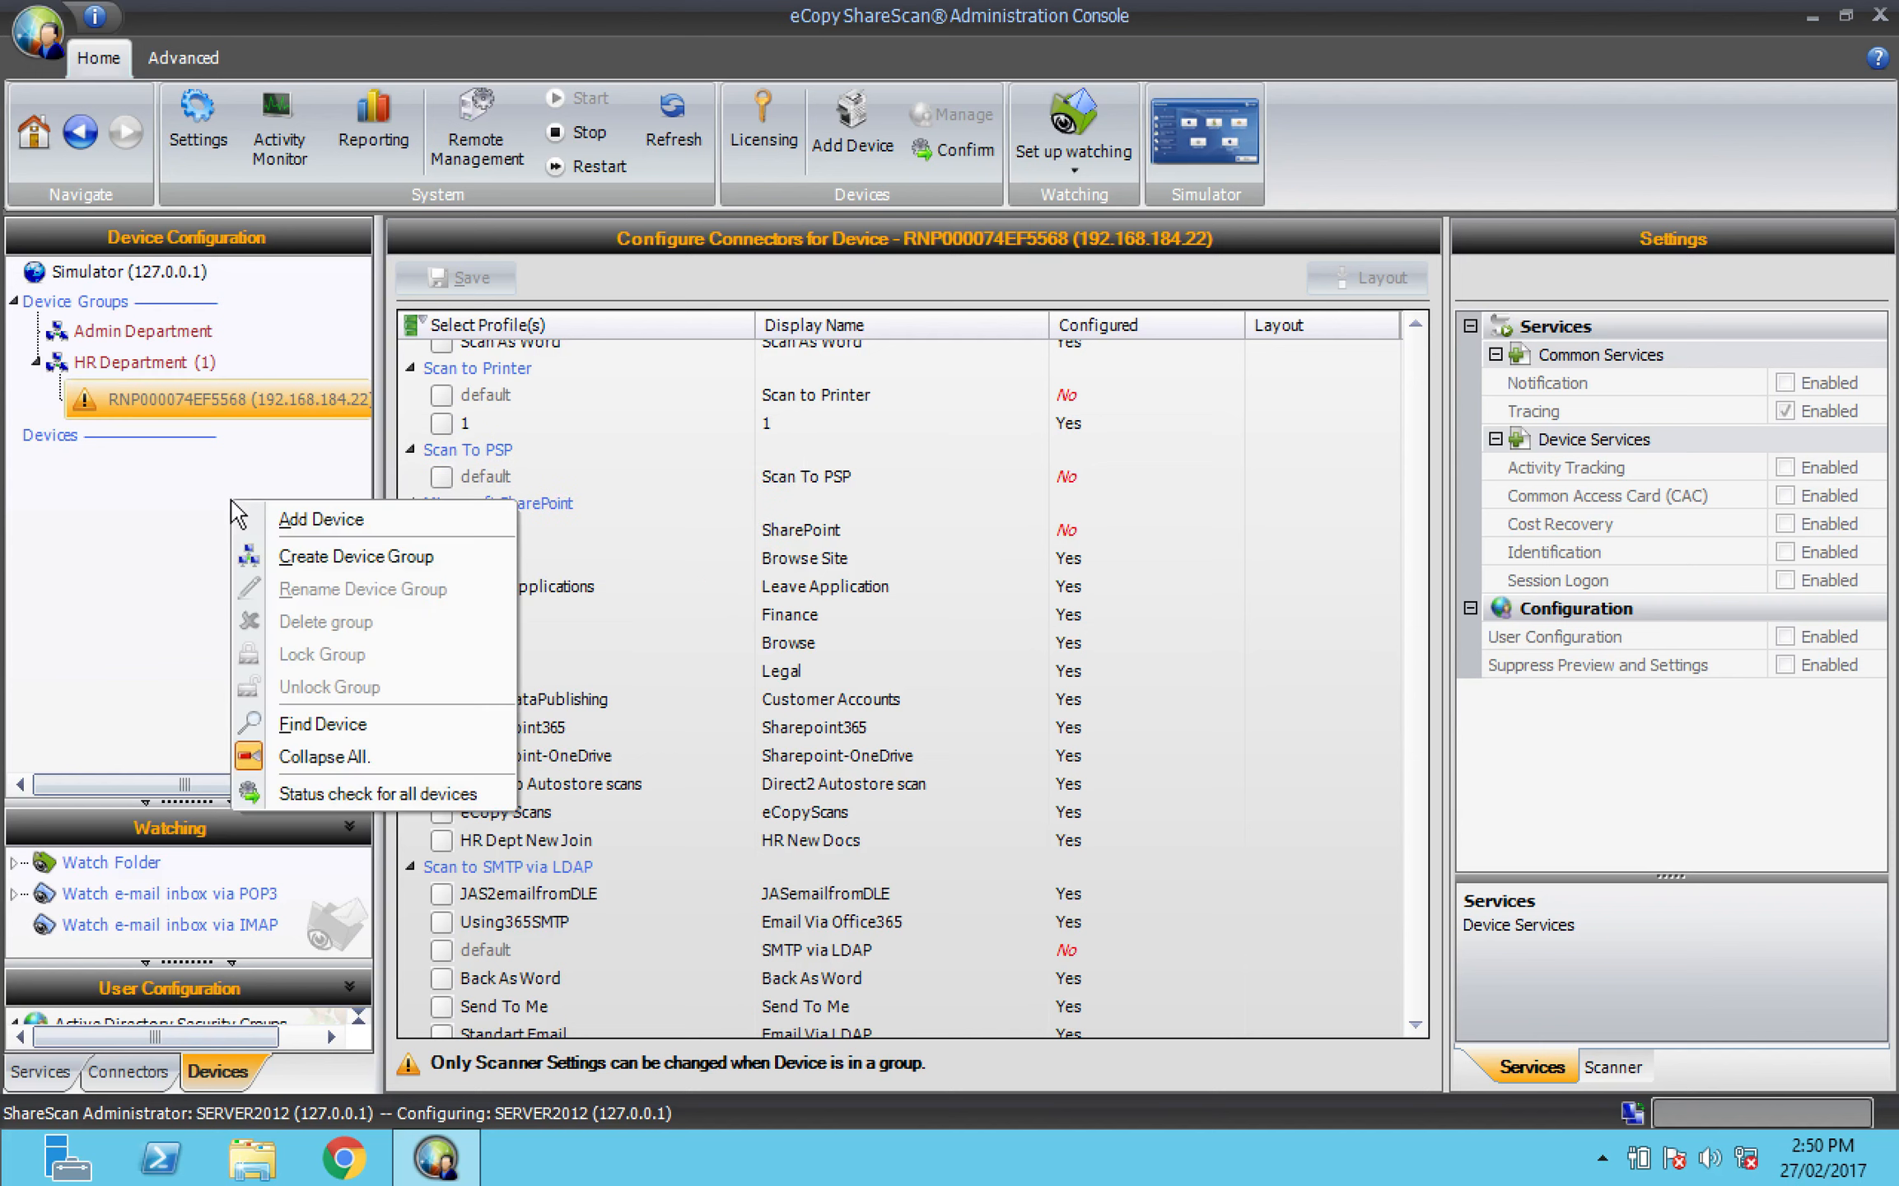
left_click(292, 560)
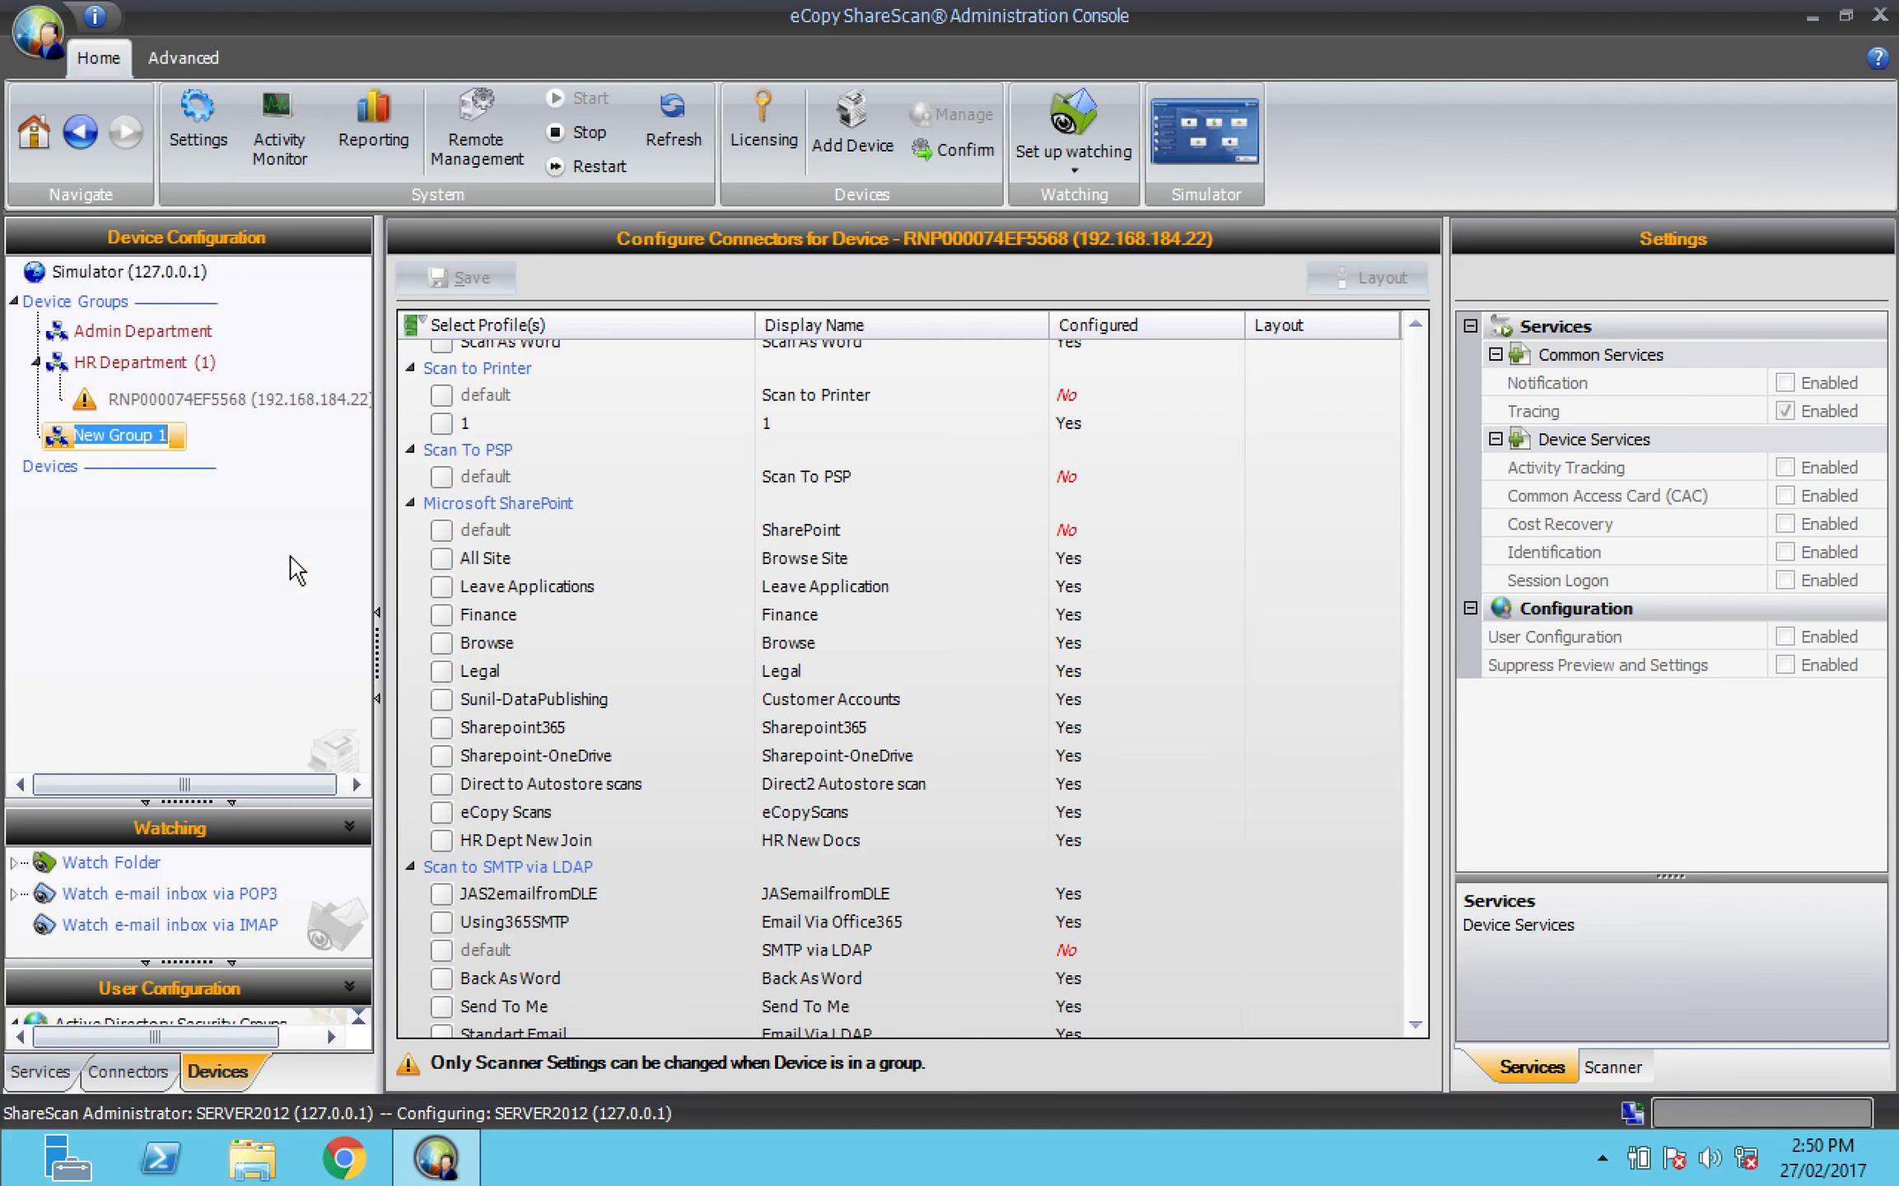
type("Bu")
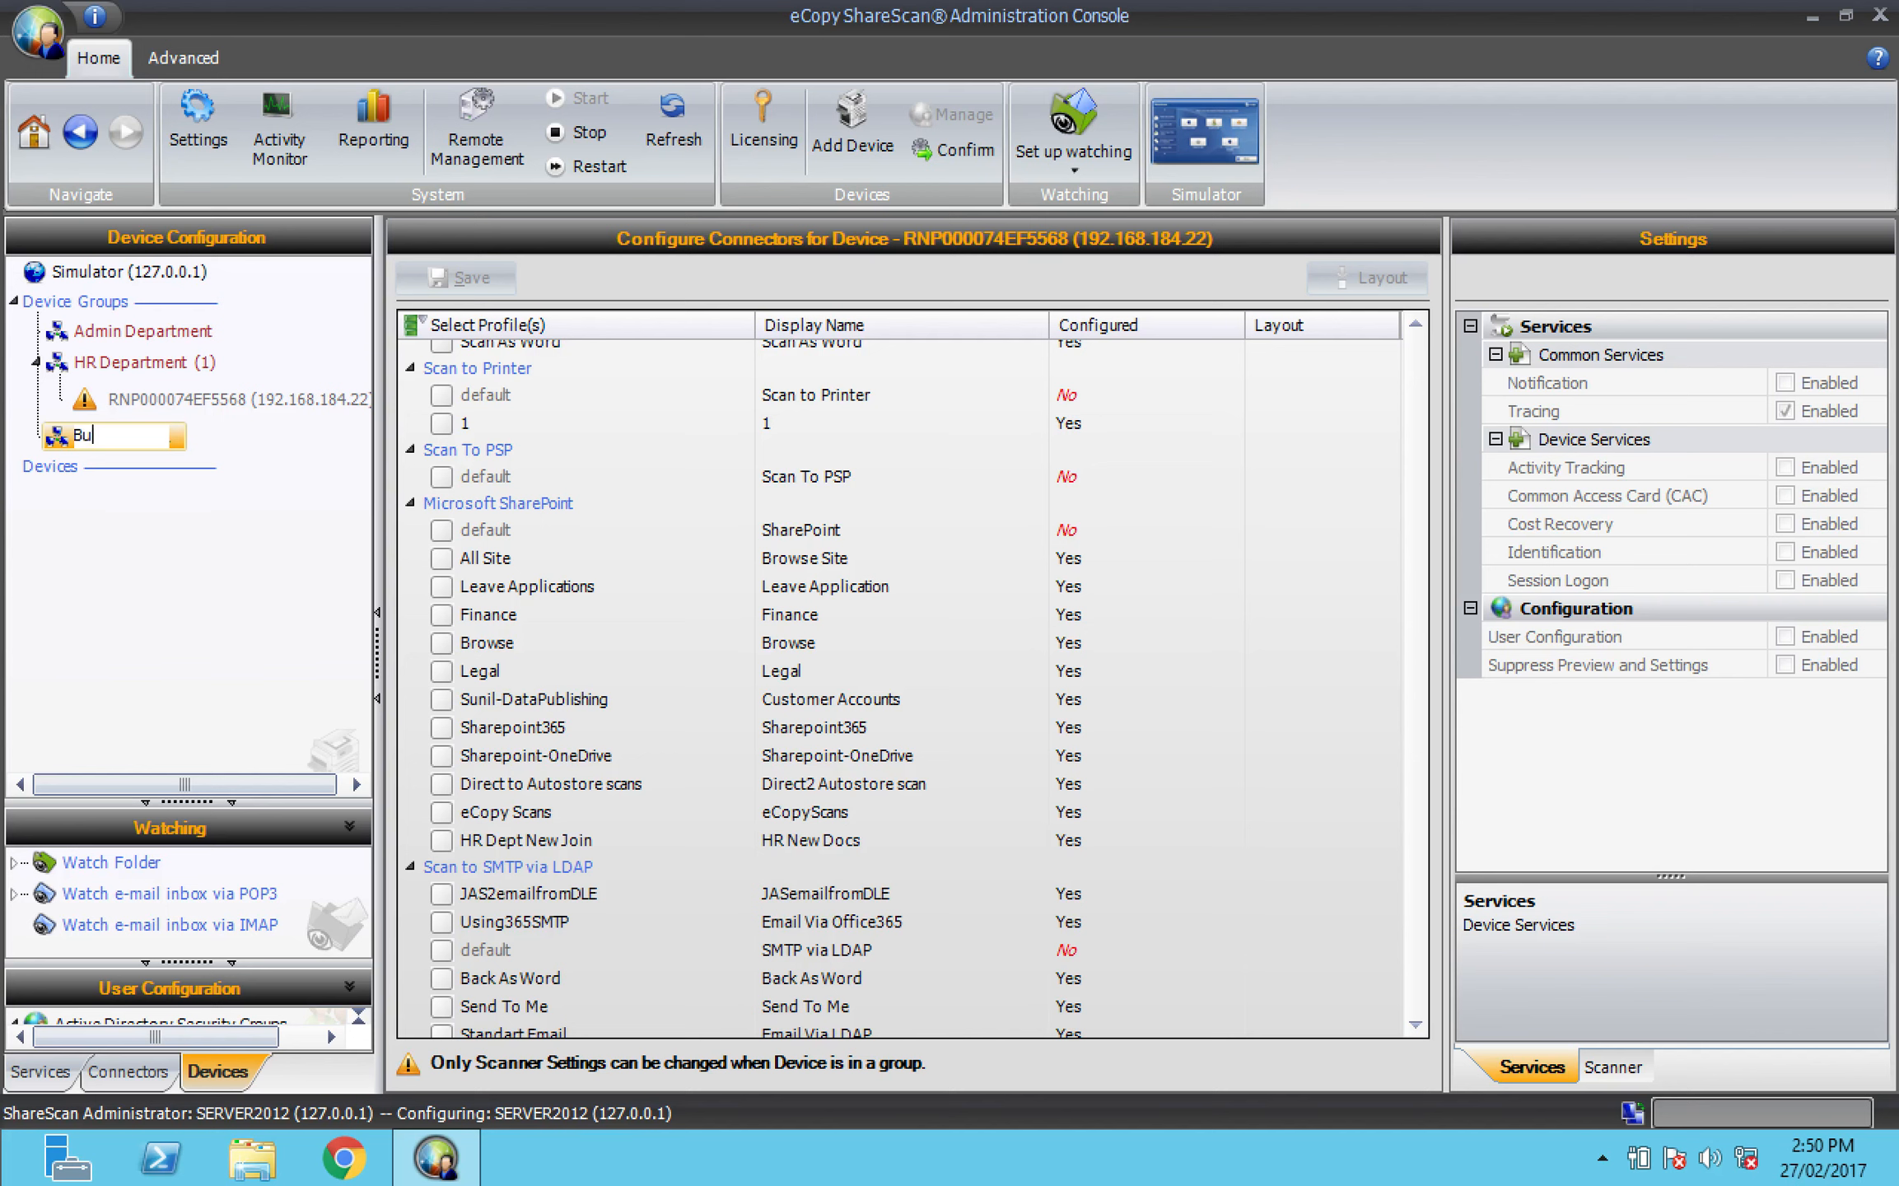
type("ilding 4")
key("Return")
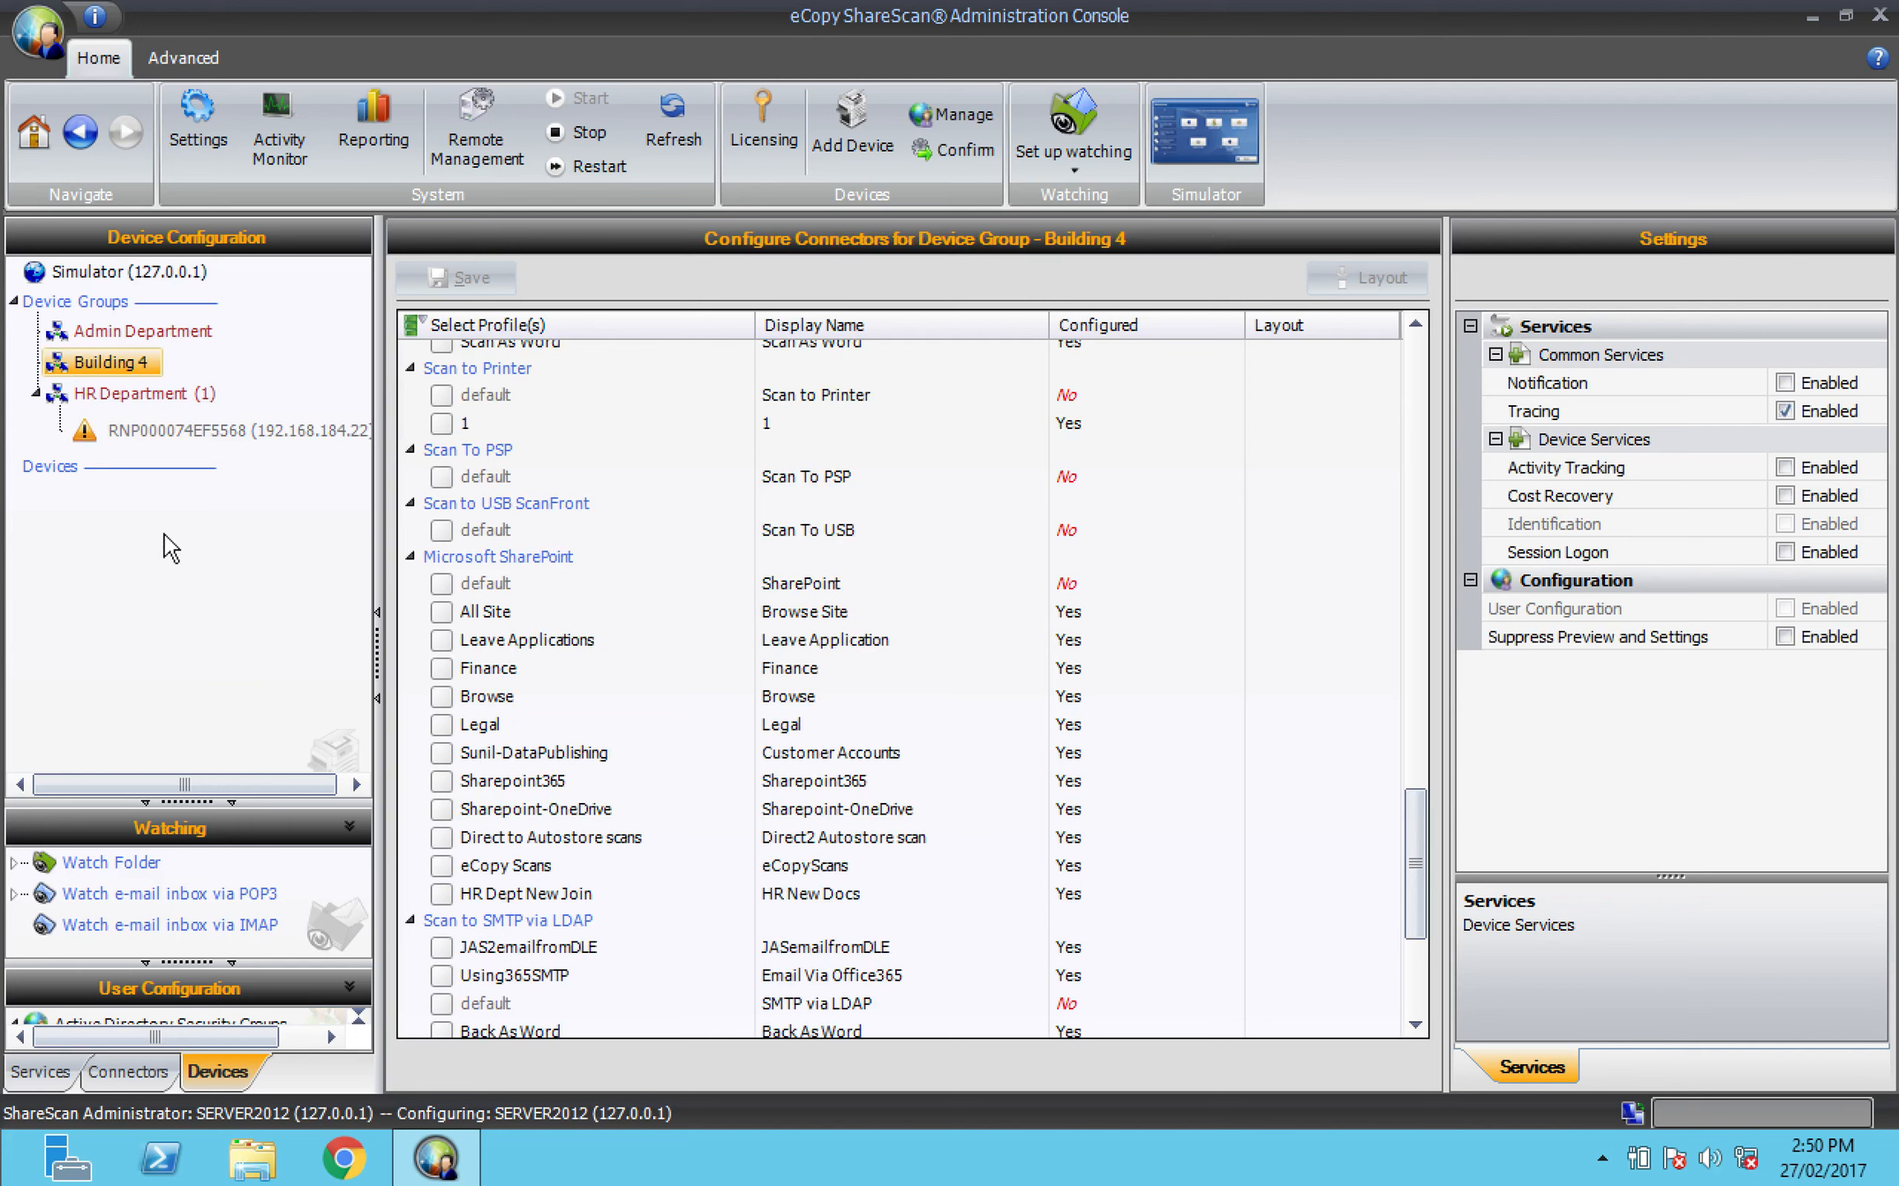
- View the connector configuration of the HR Department device group and of the device inside it
left_click(137, 394)
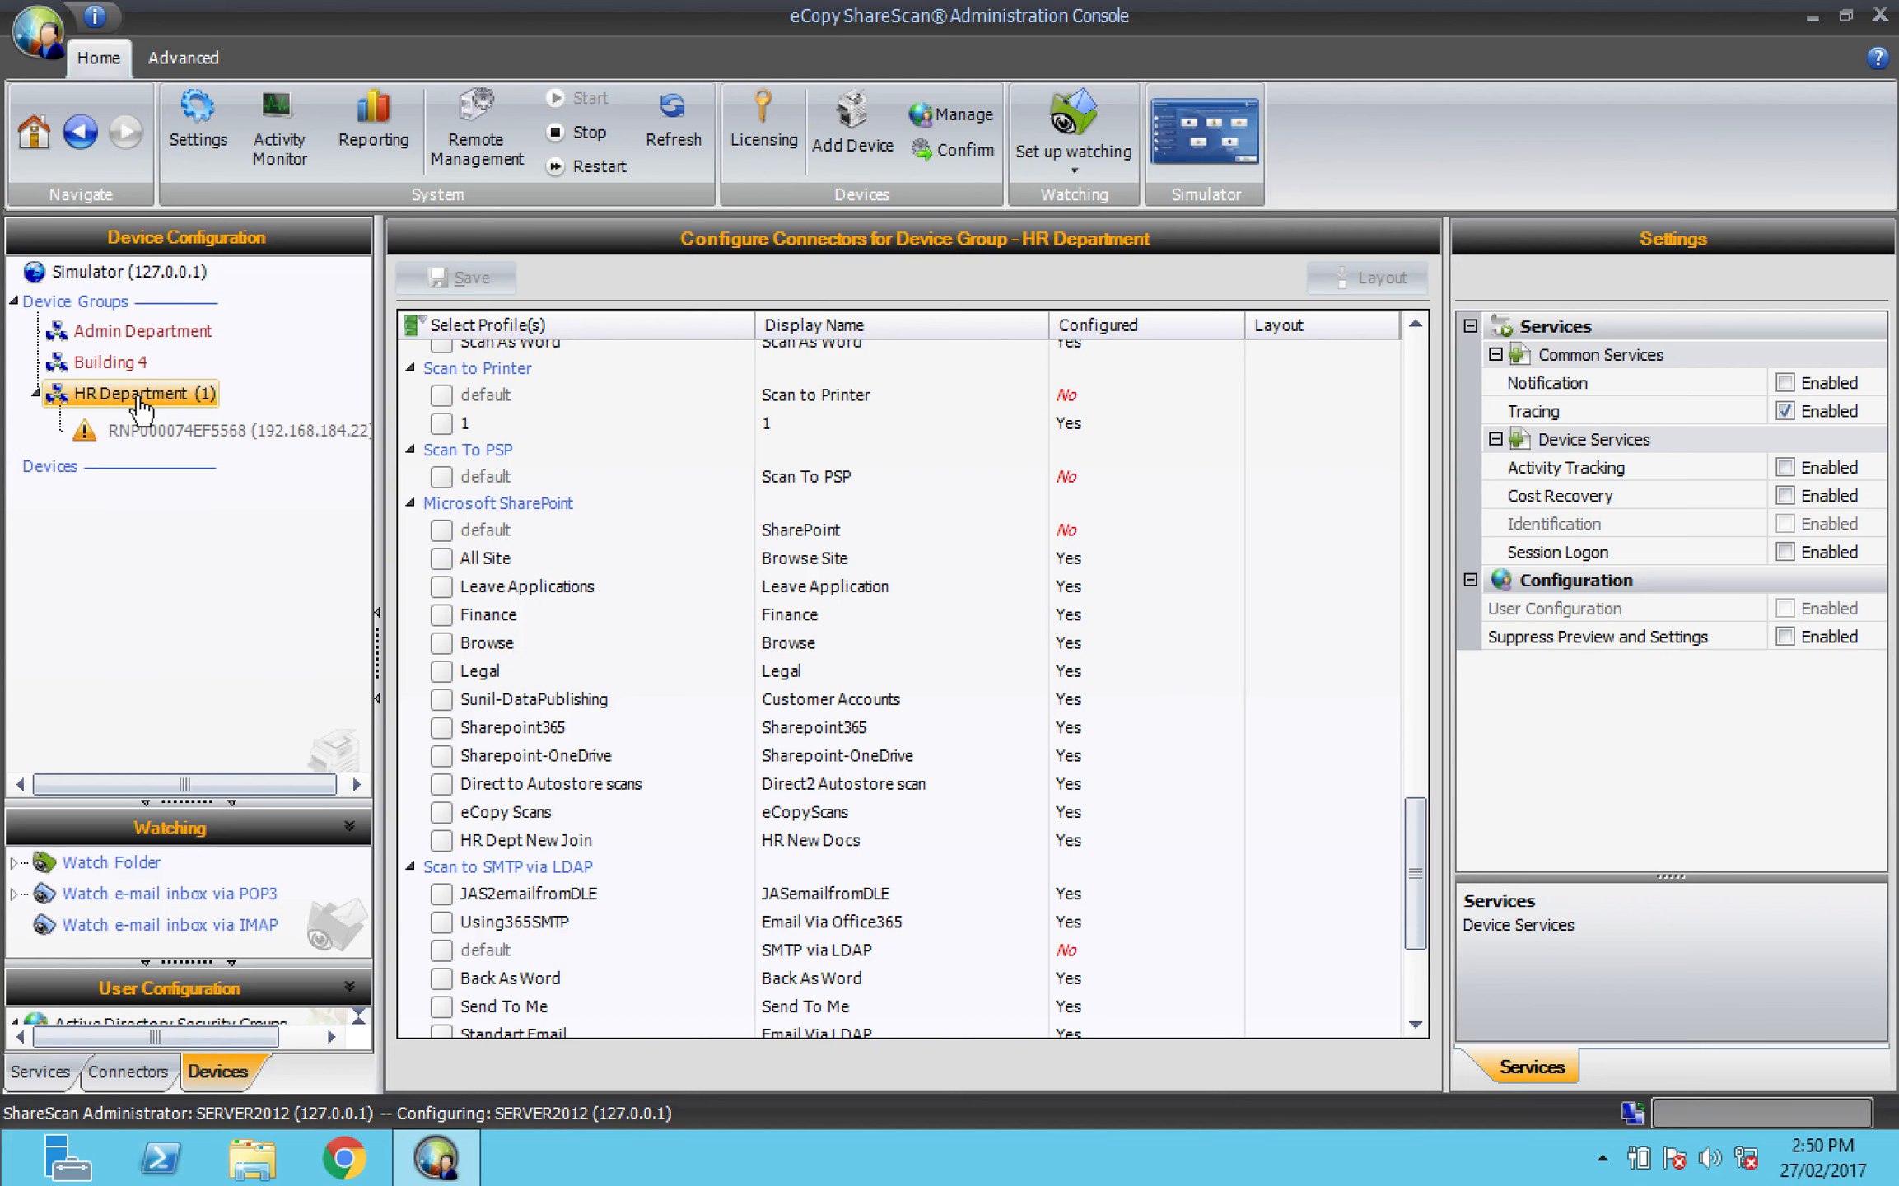
left_click(178, 433)
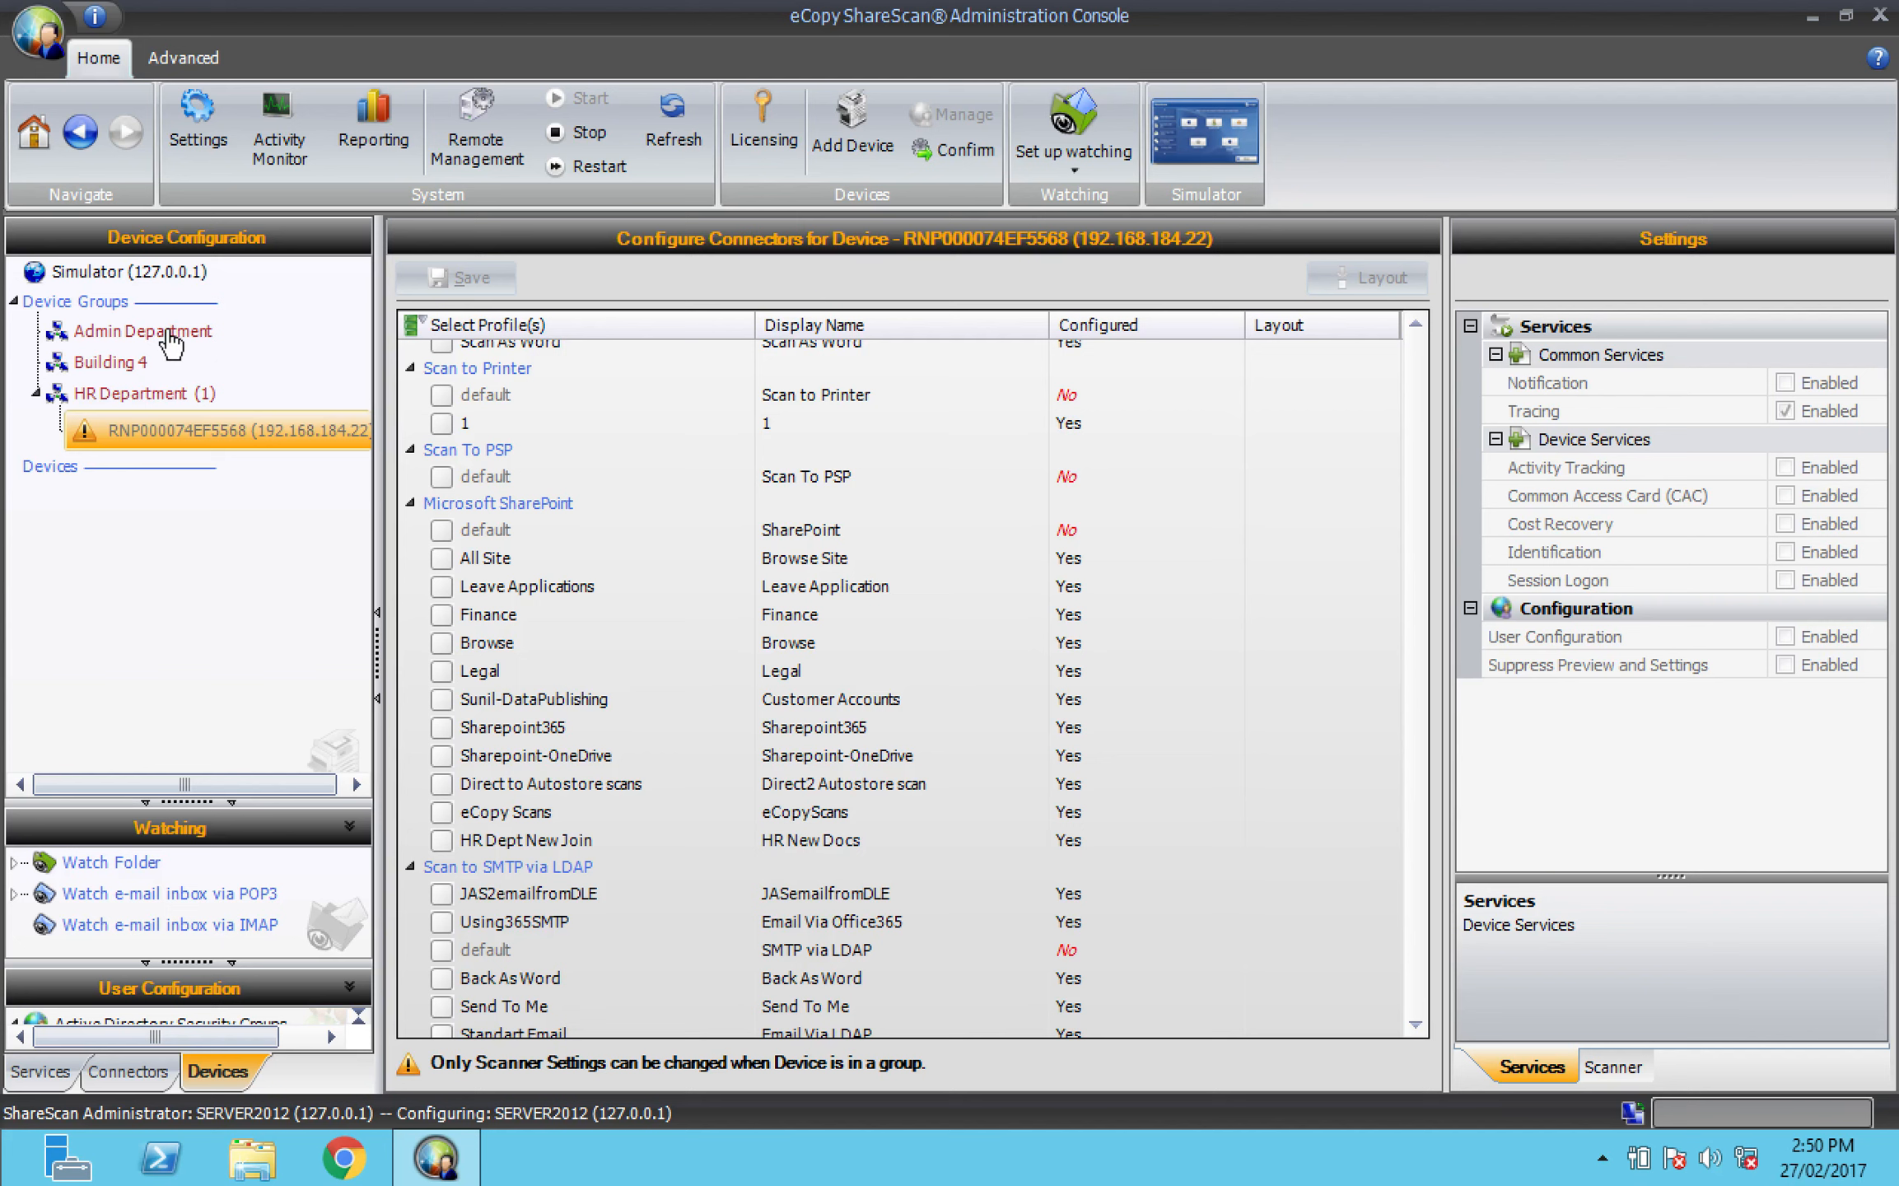
- Assign the SharePoint profile HR Dept New Join to the Simulator device and save the connector configuration
left_click(176, 284)
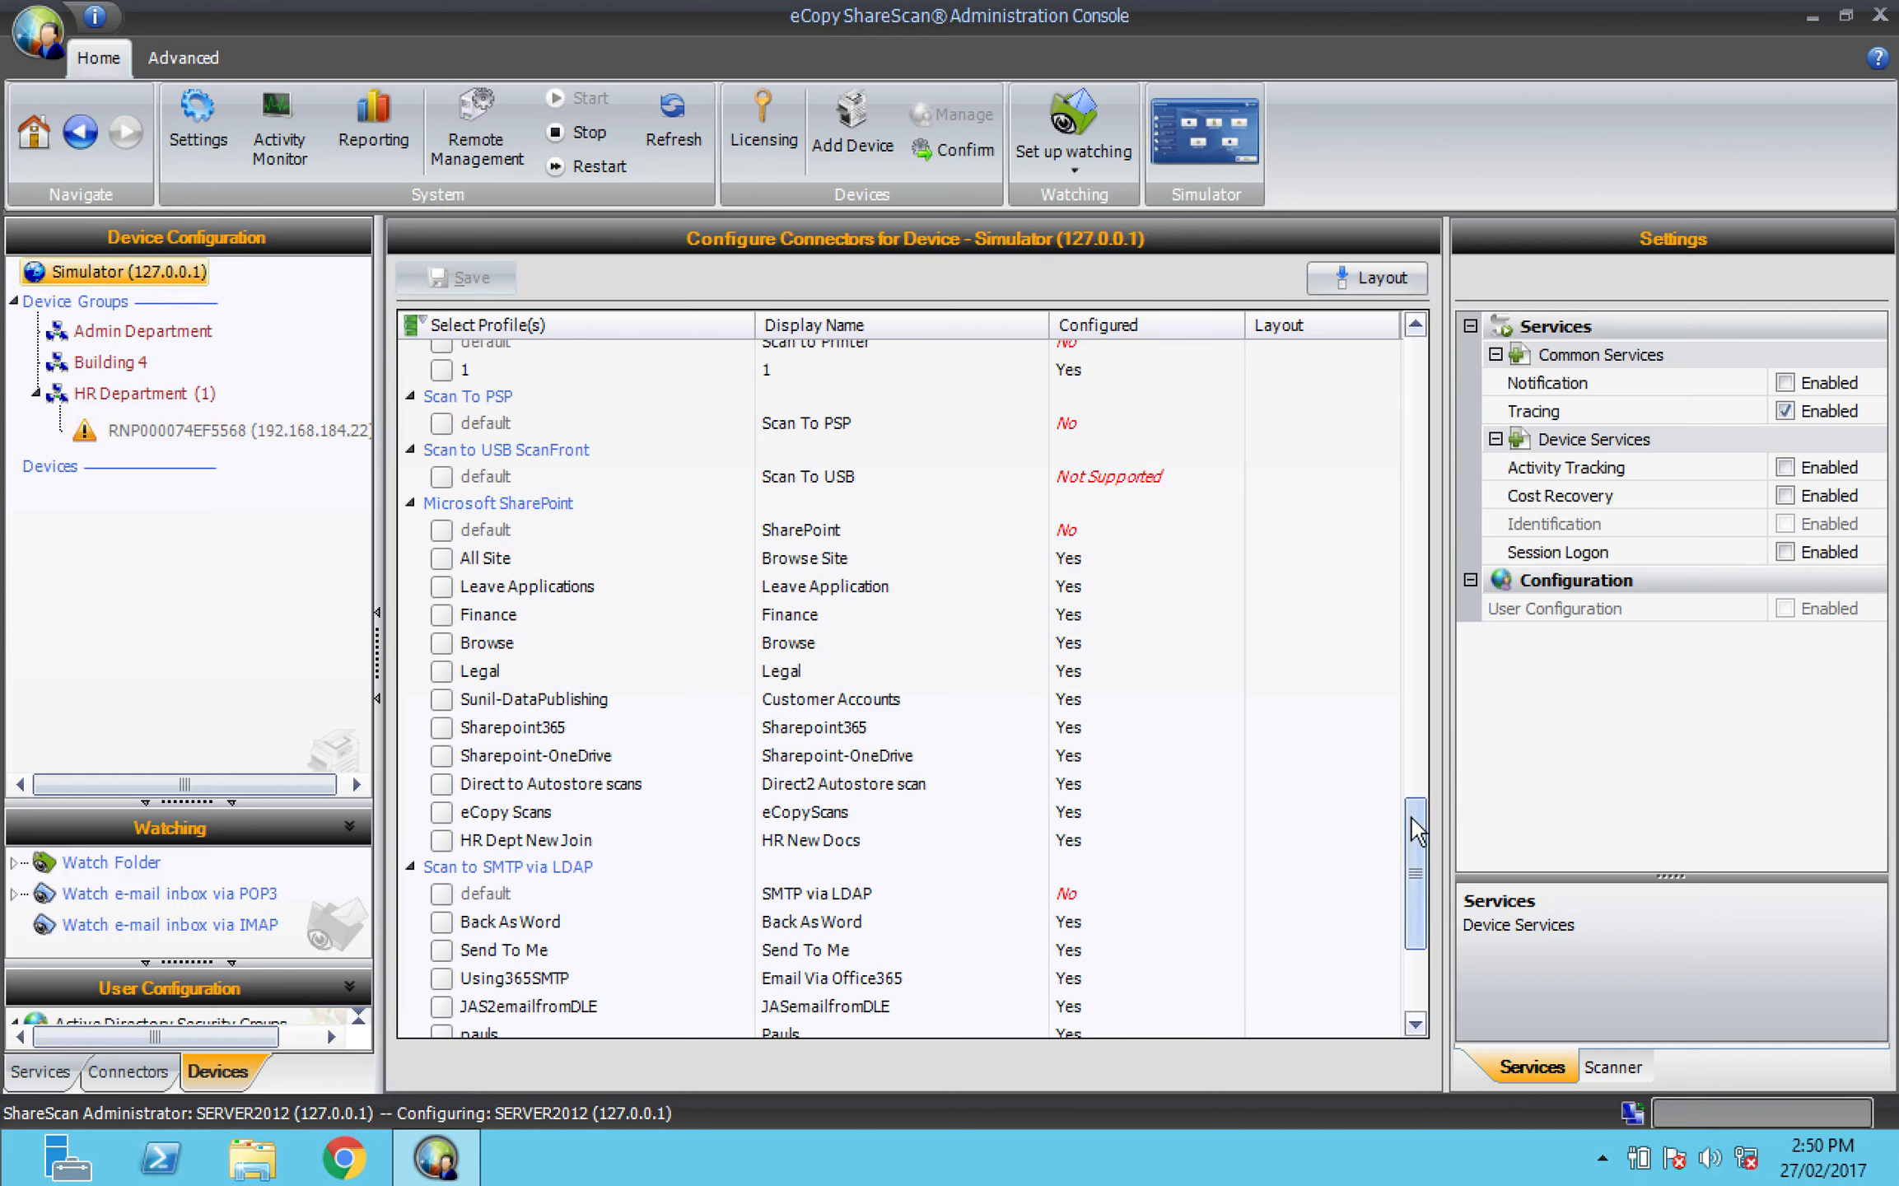
mouse_move(1414, 828)
left_mouse_down()
mouse_move(1422, 897)
mouse_move(1424, 853)
left_mouse_up()
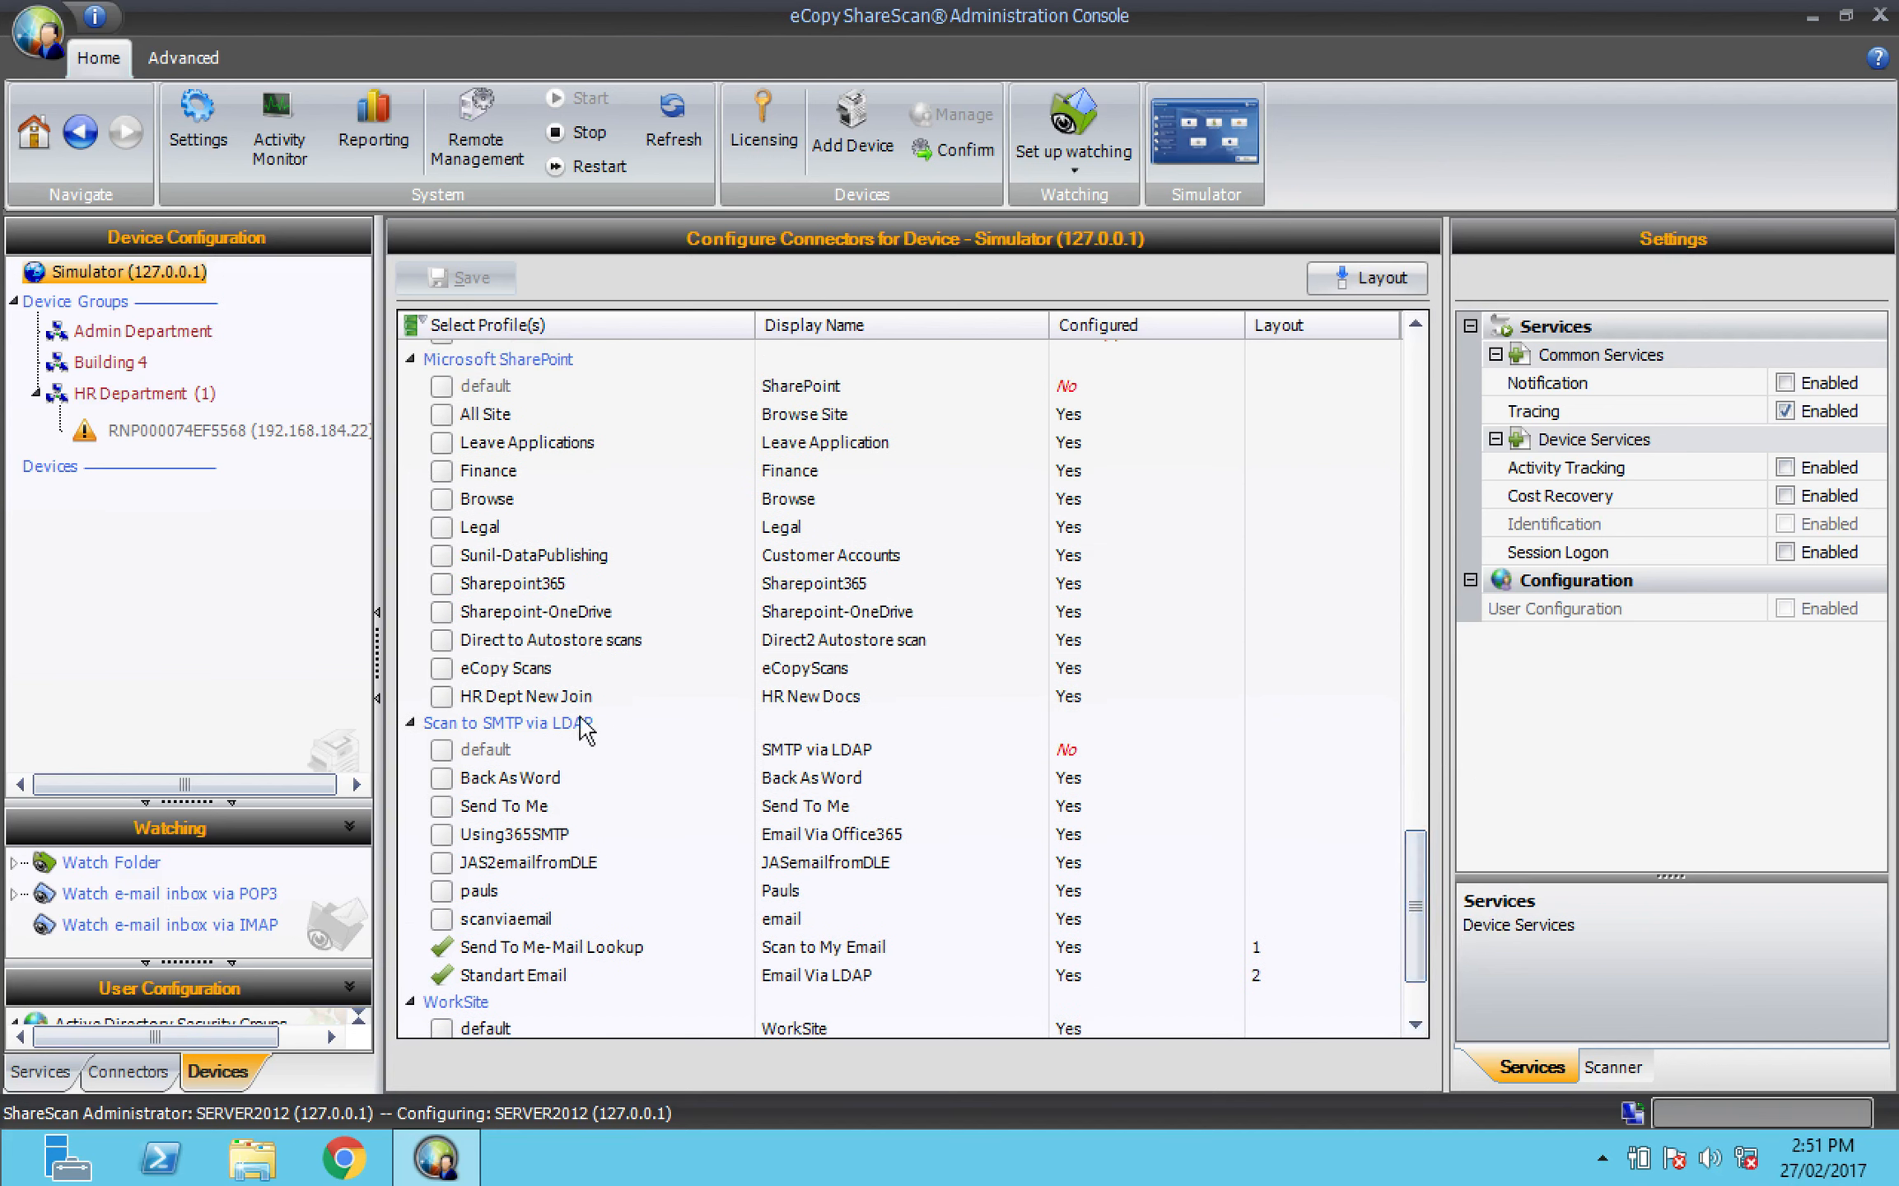
left_click(443, 698)
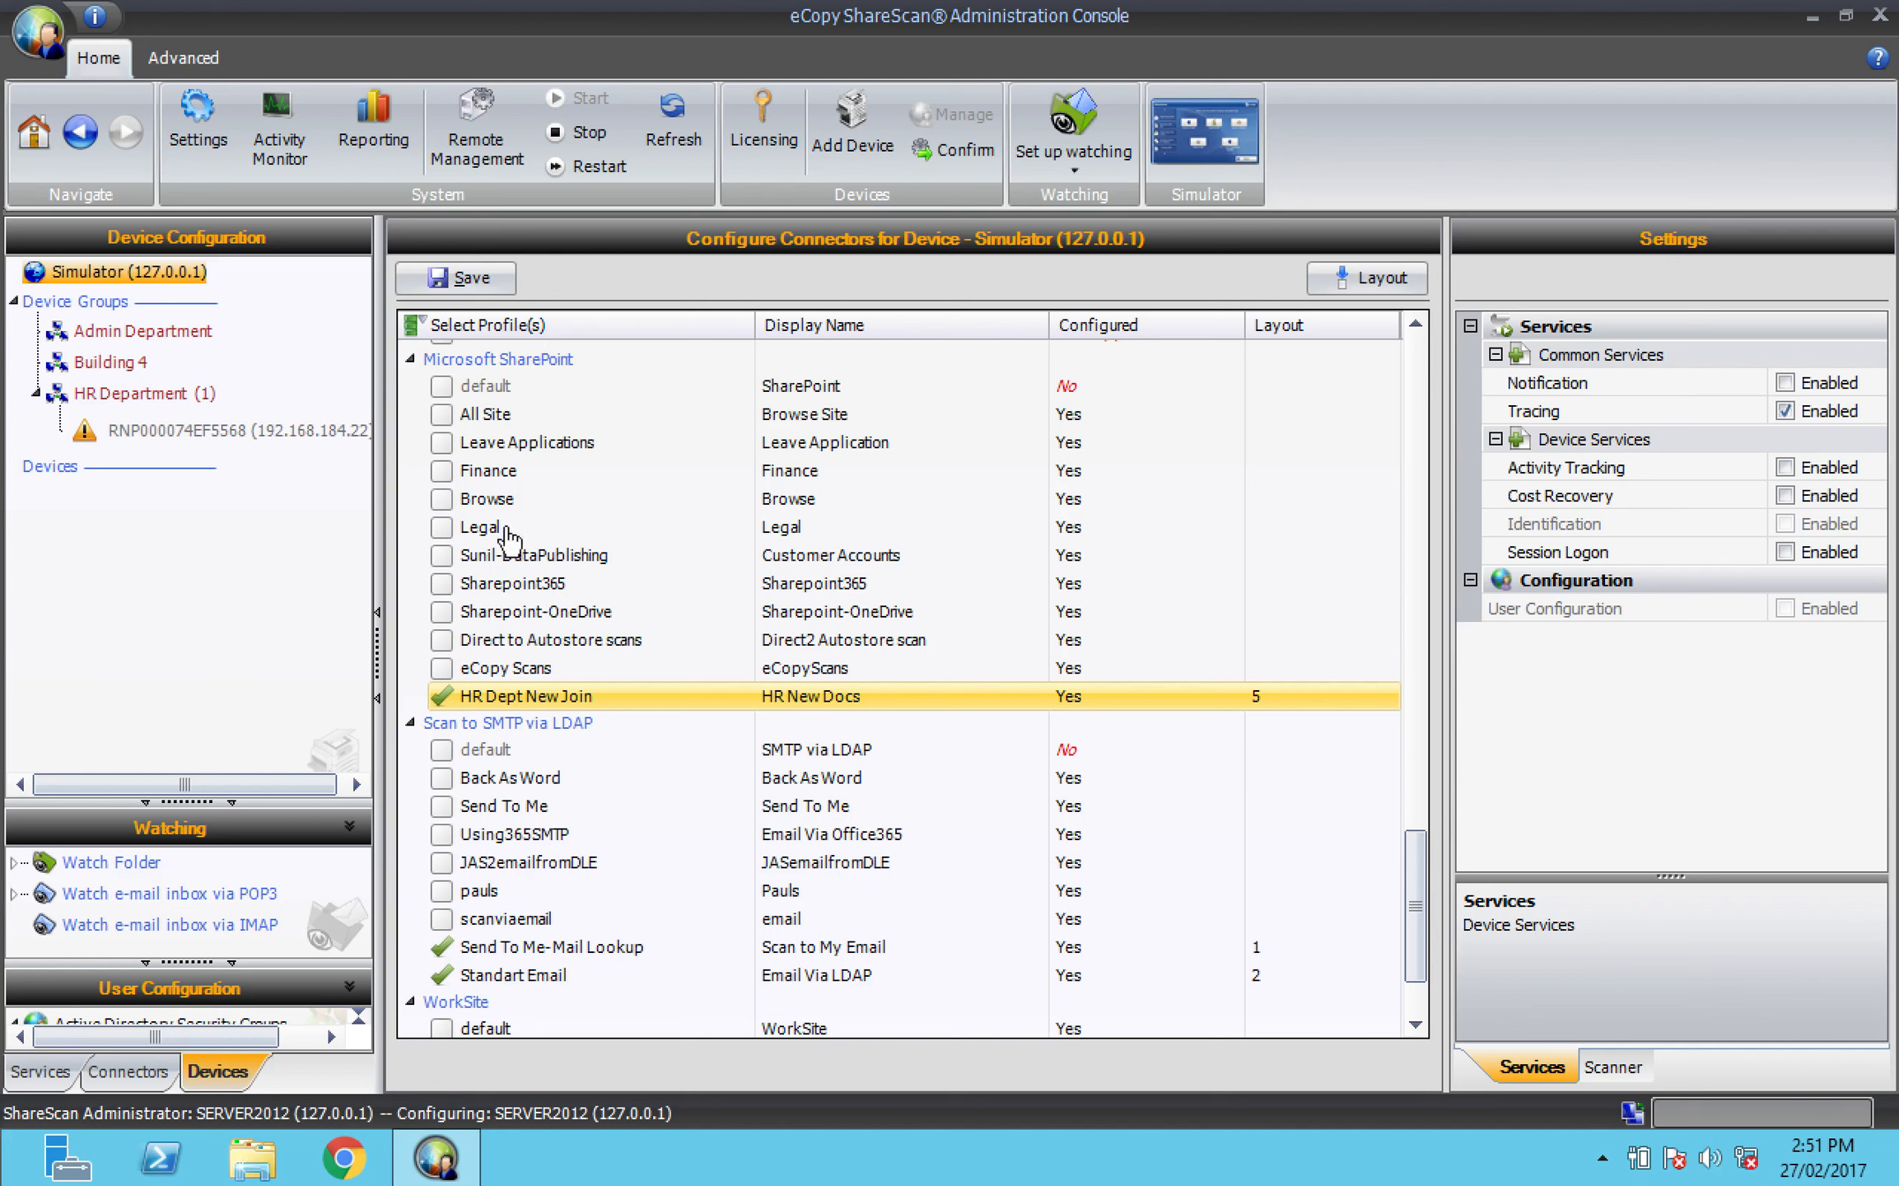
left_click(471, 280)
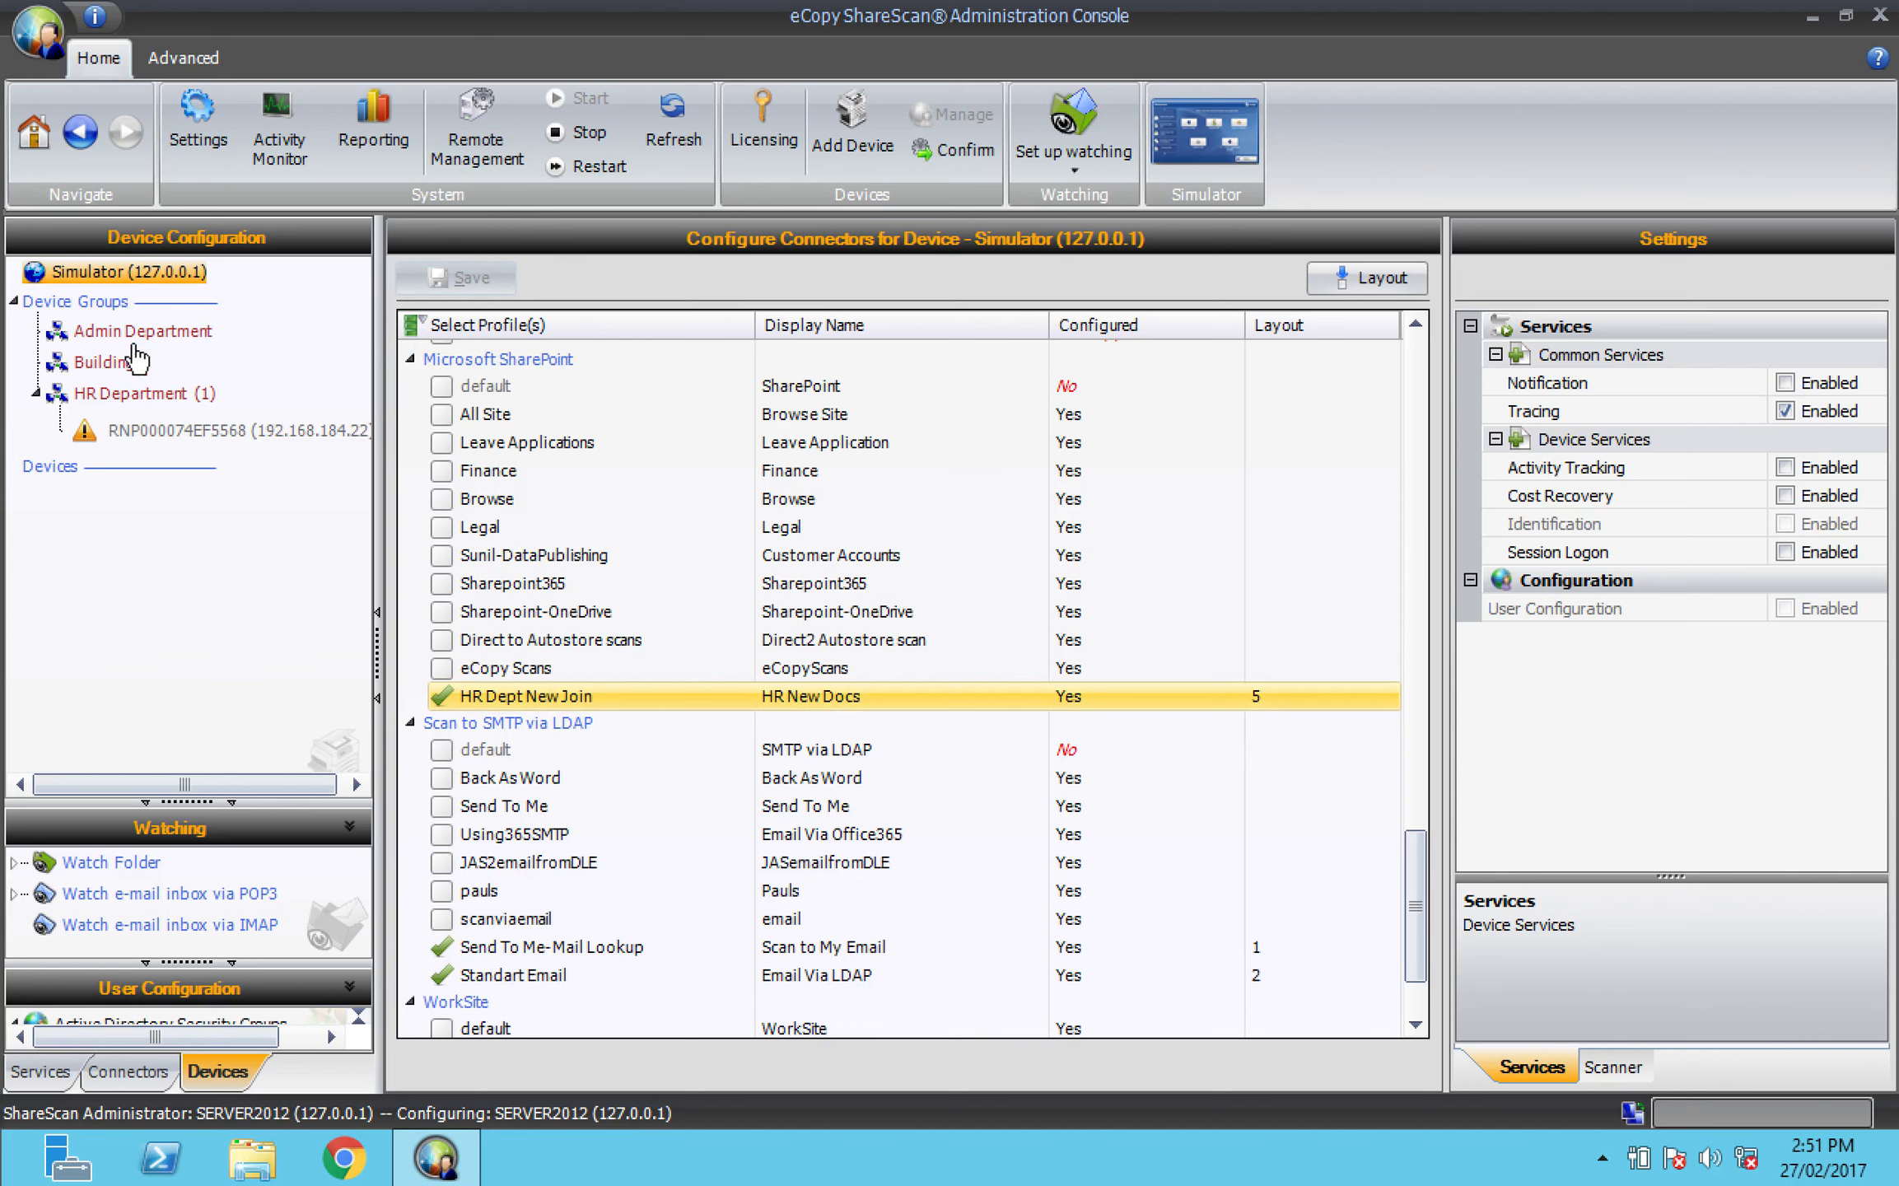
- Open the ShareScan Simulator and refresh its home screen, resending the page information, to check the connector tasks assigned to it
left_click(1213, 153)
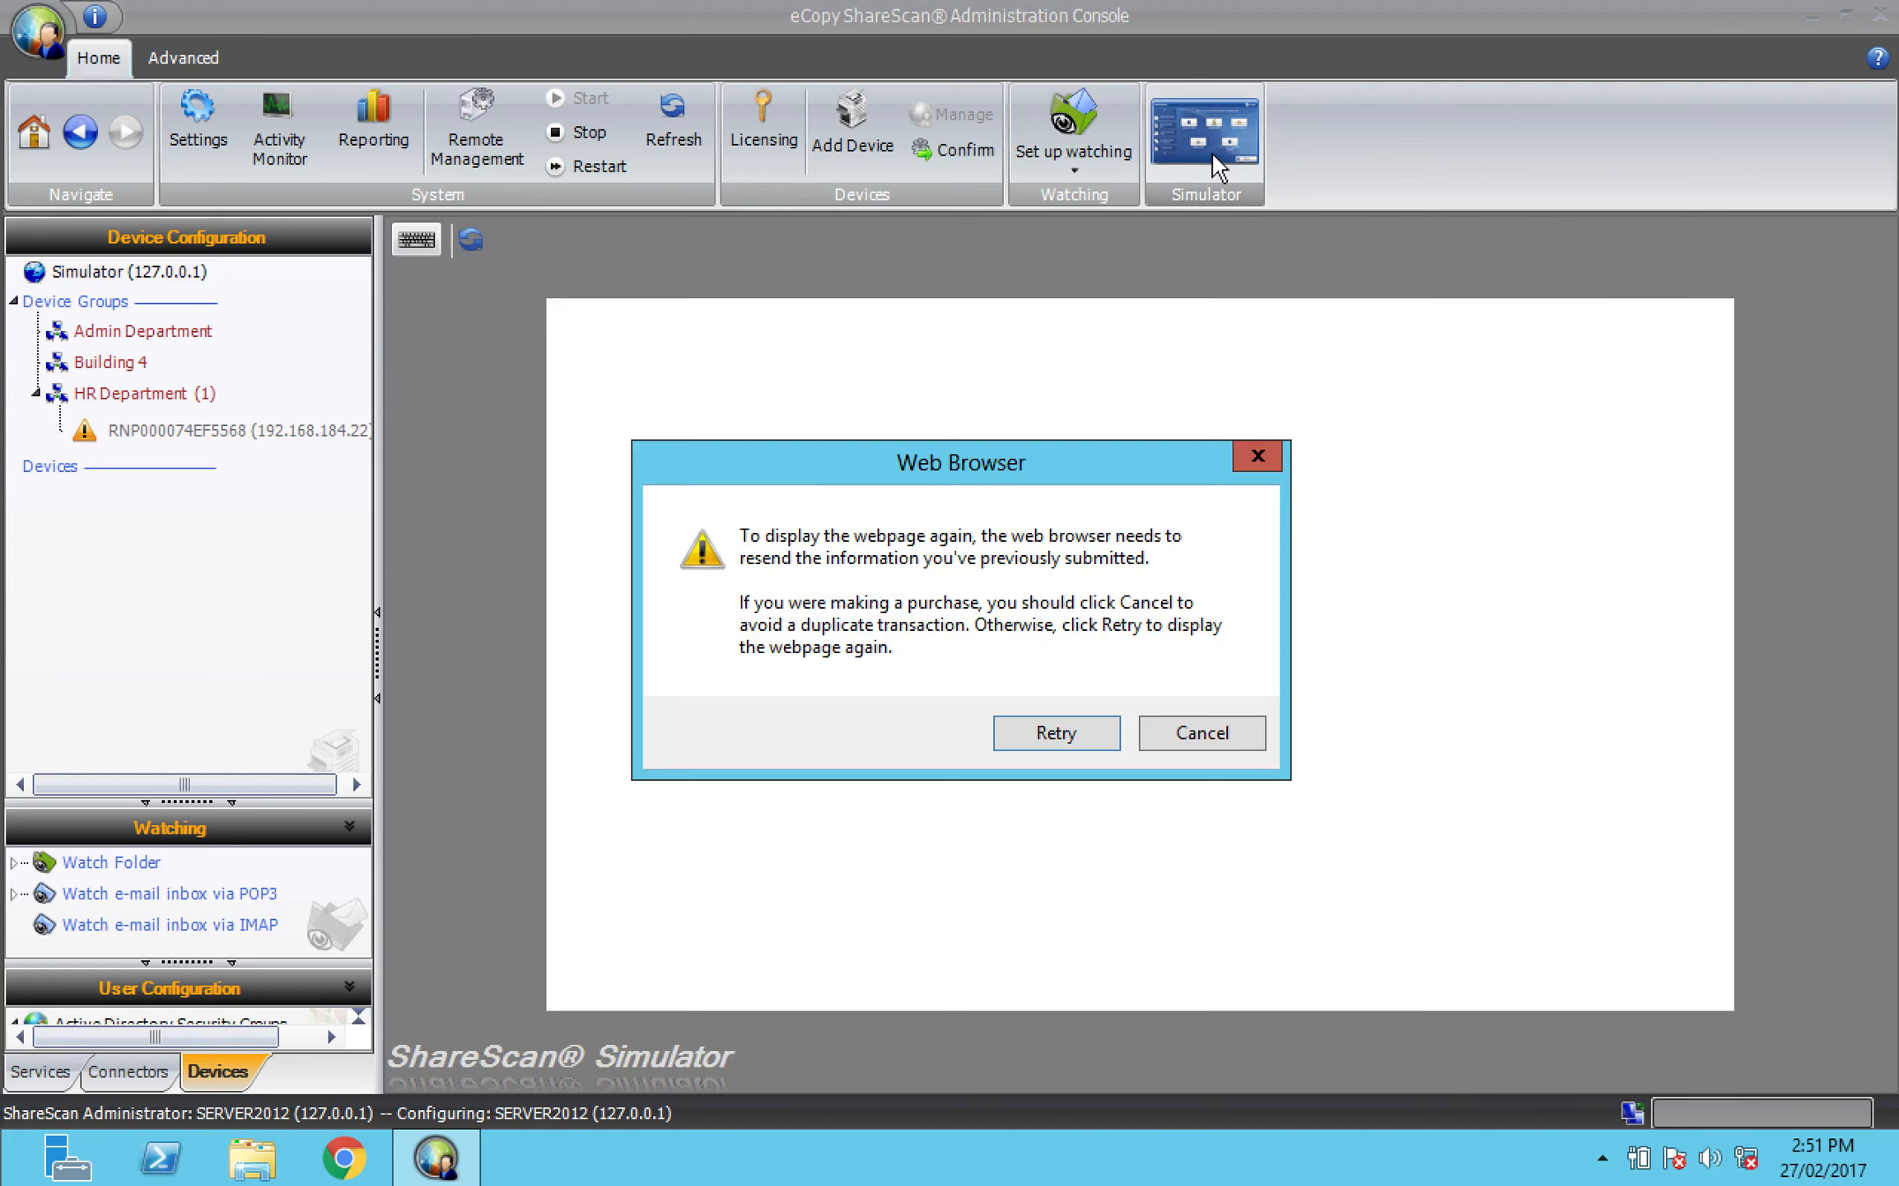
left_click(1044, 732)
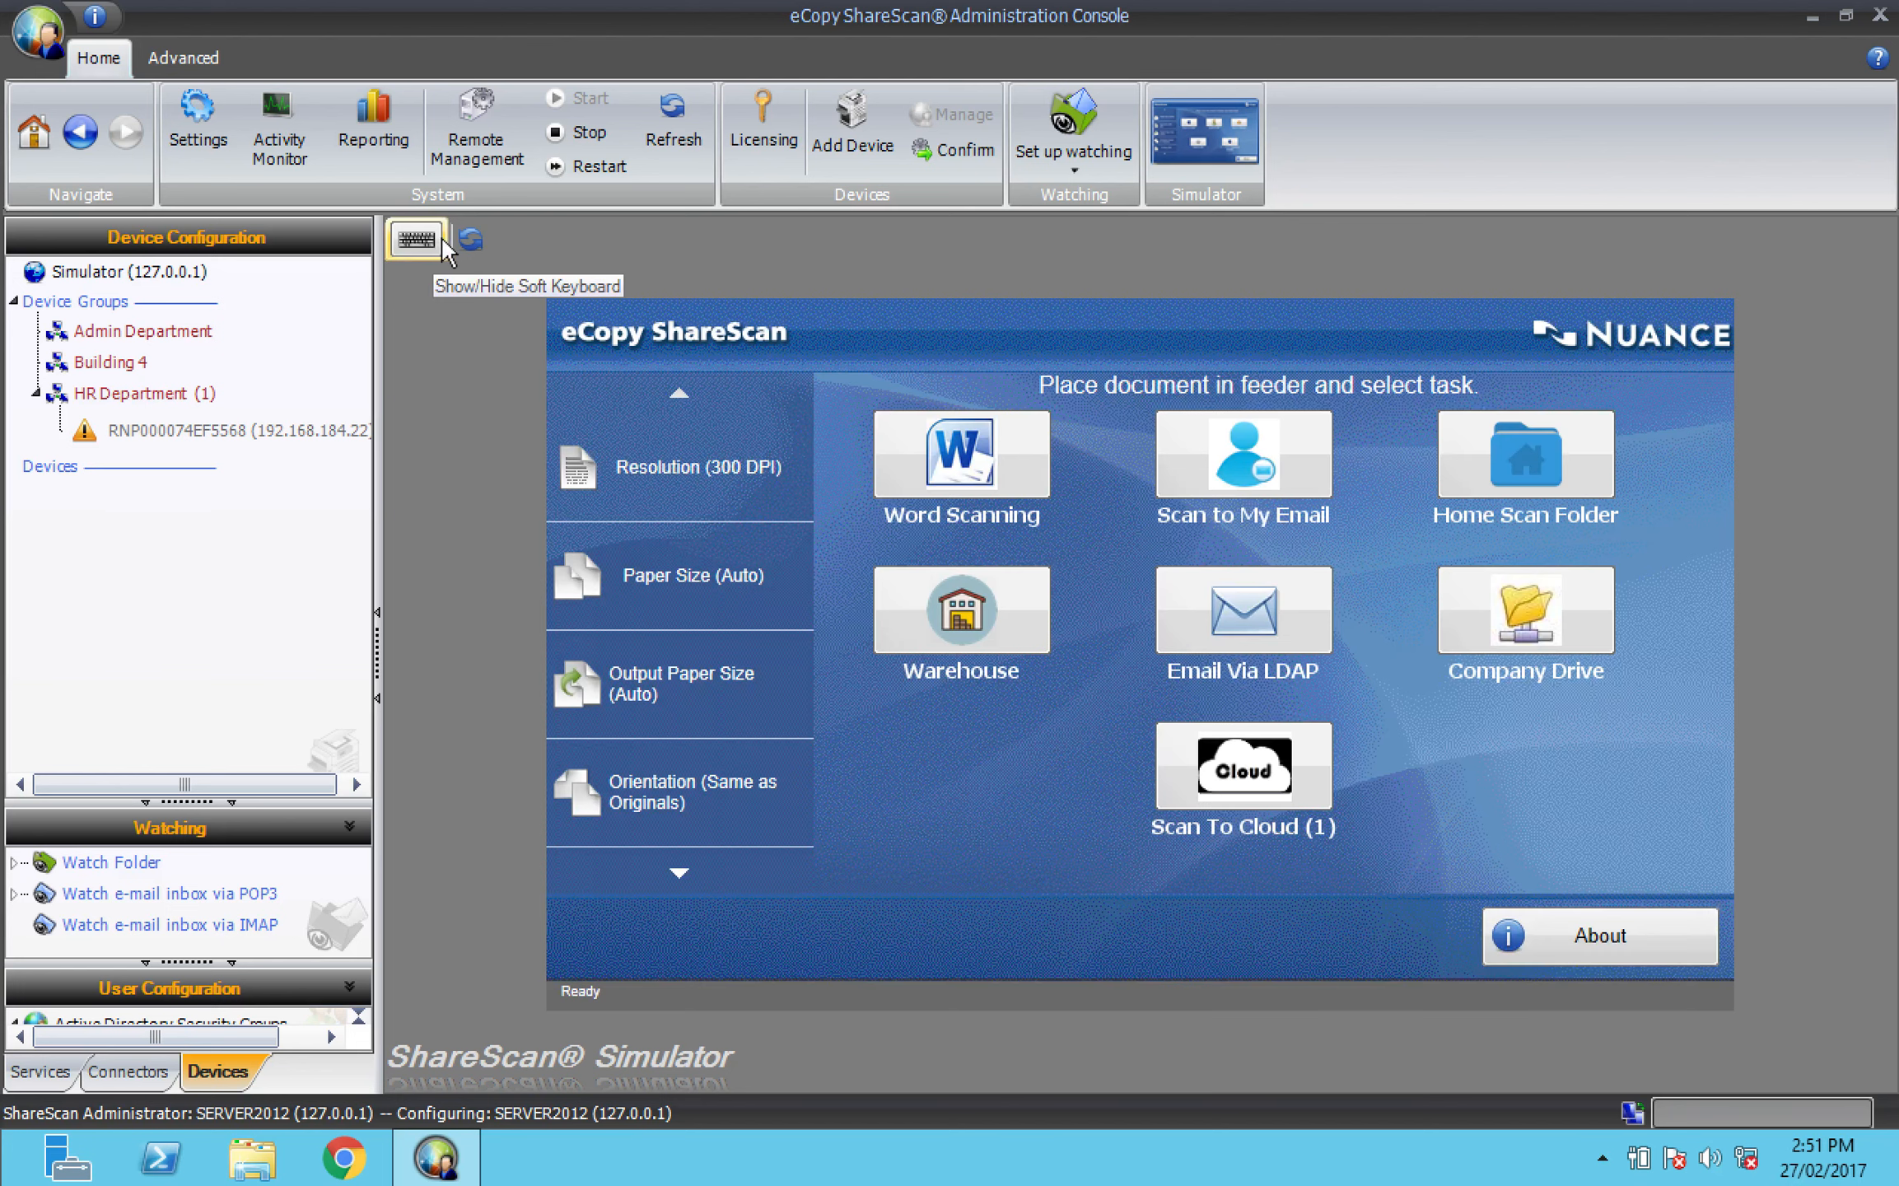
left_click(475, 243)
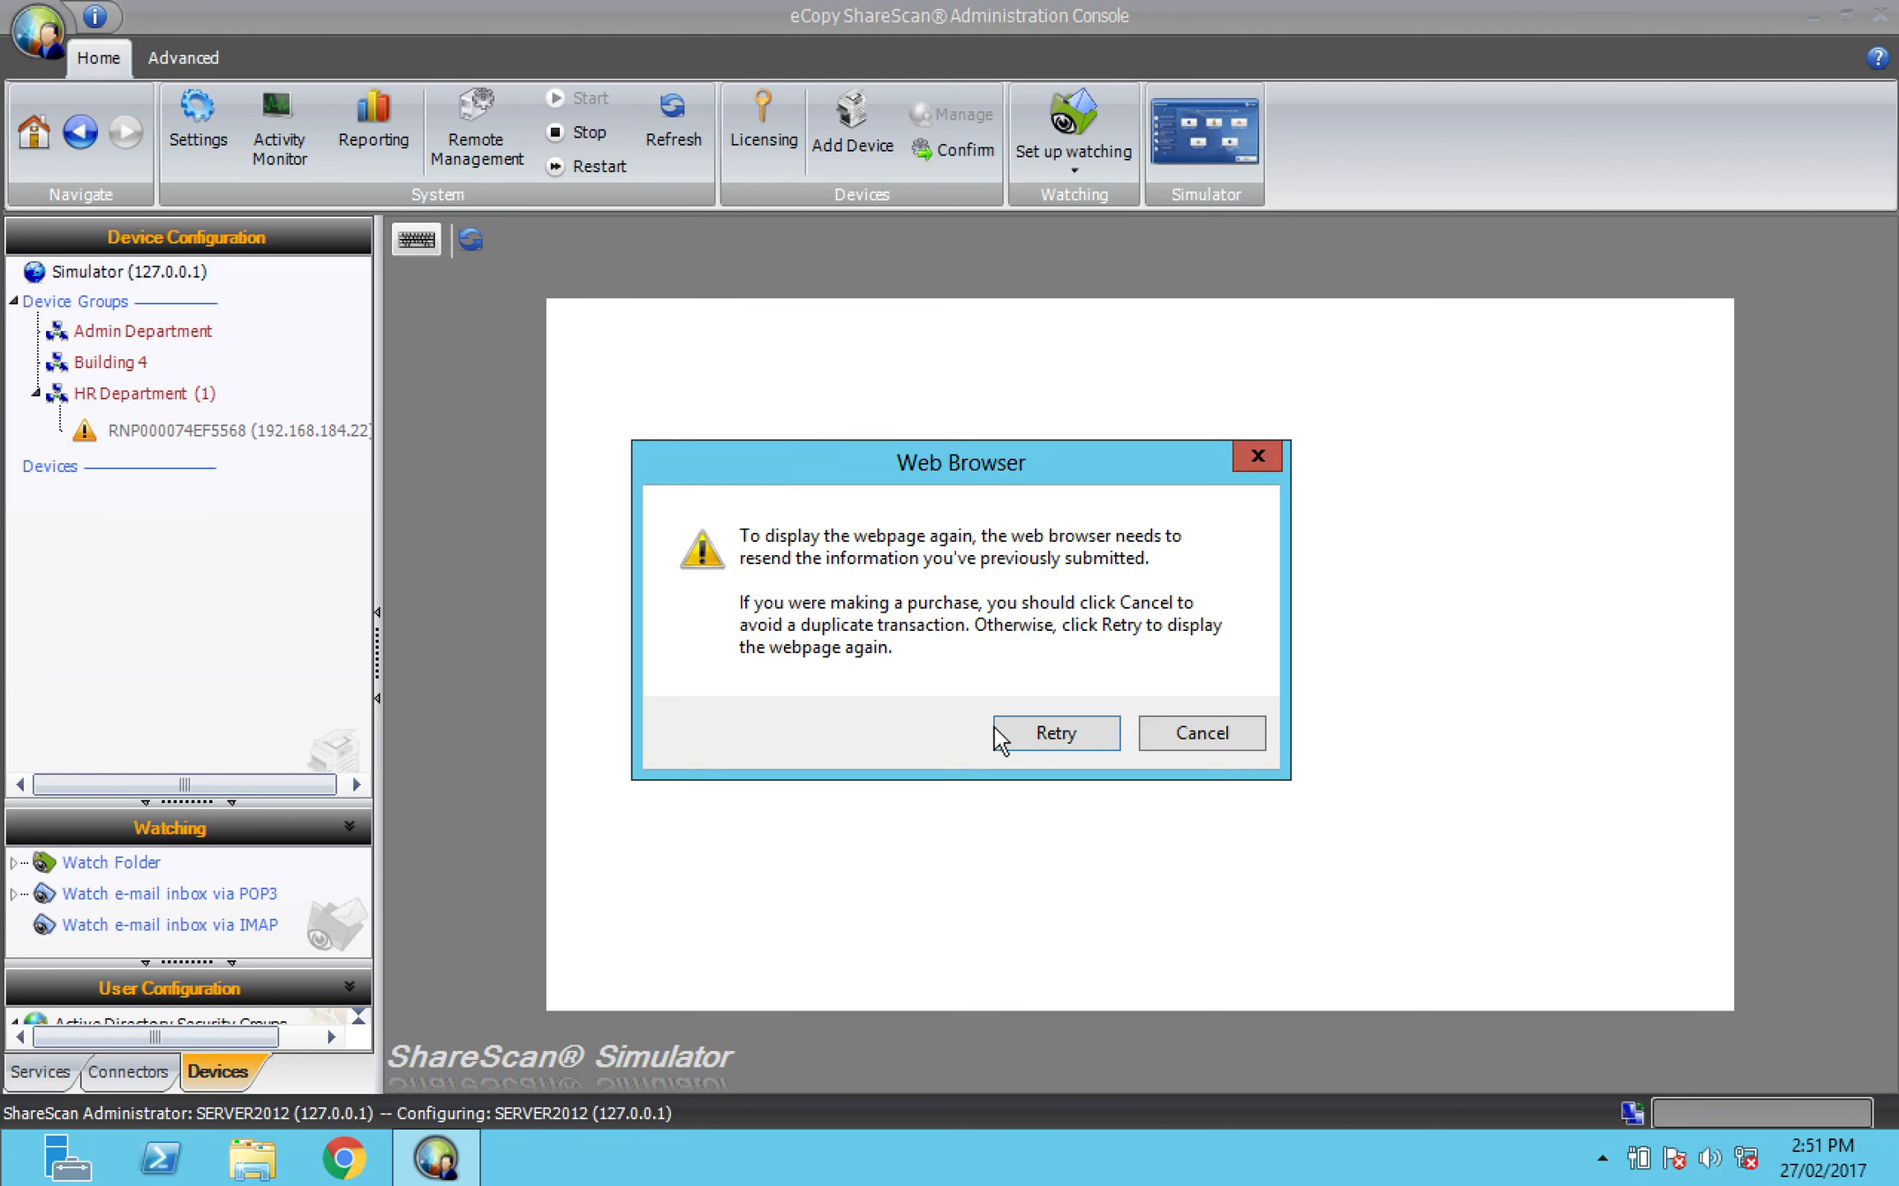
left_click(1021, 736)
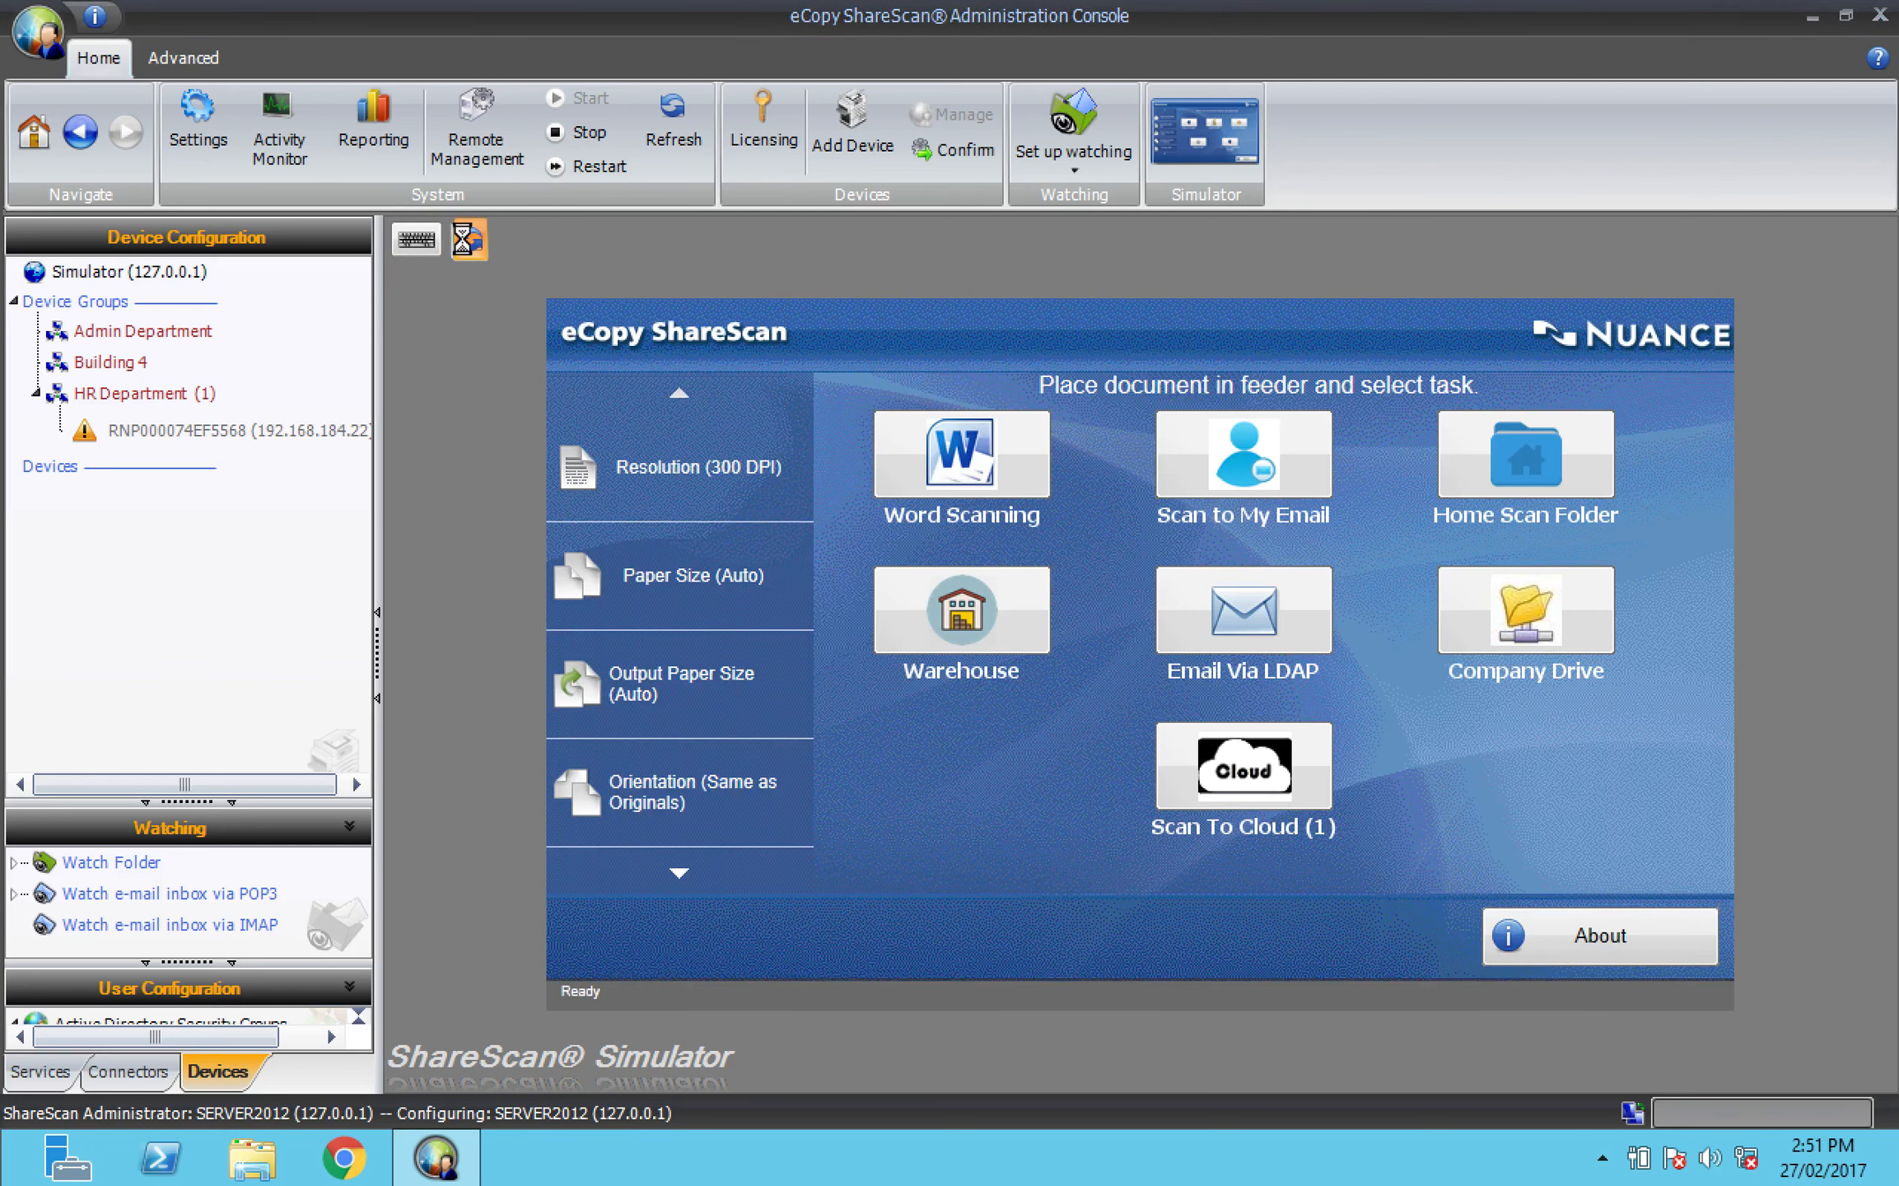
left_click(466, 240)
left_click(1053, 733)
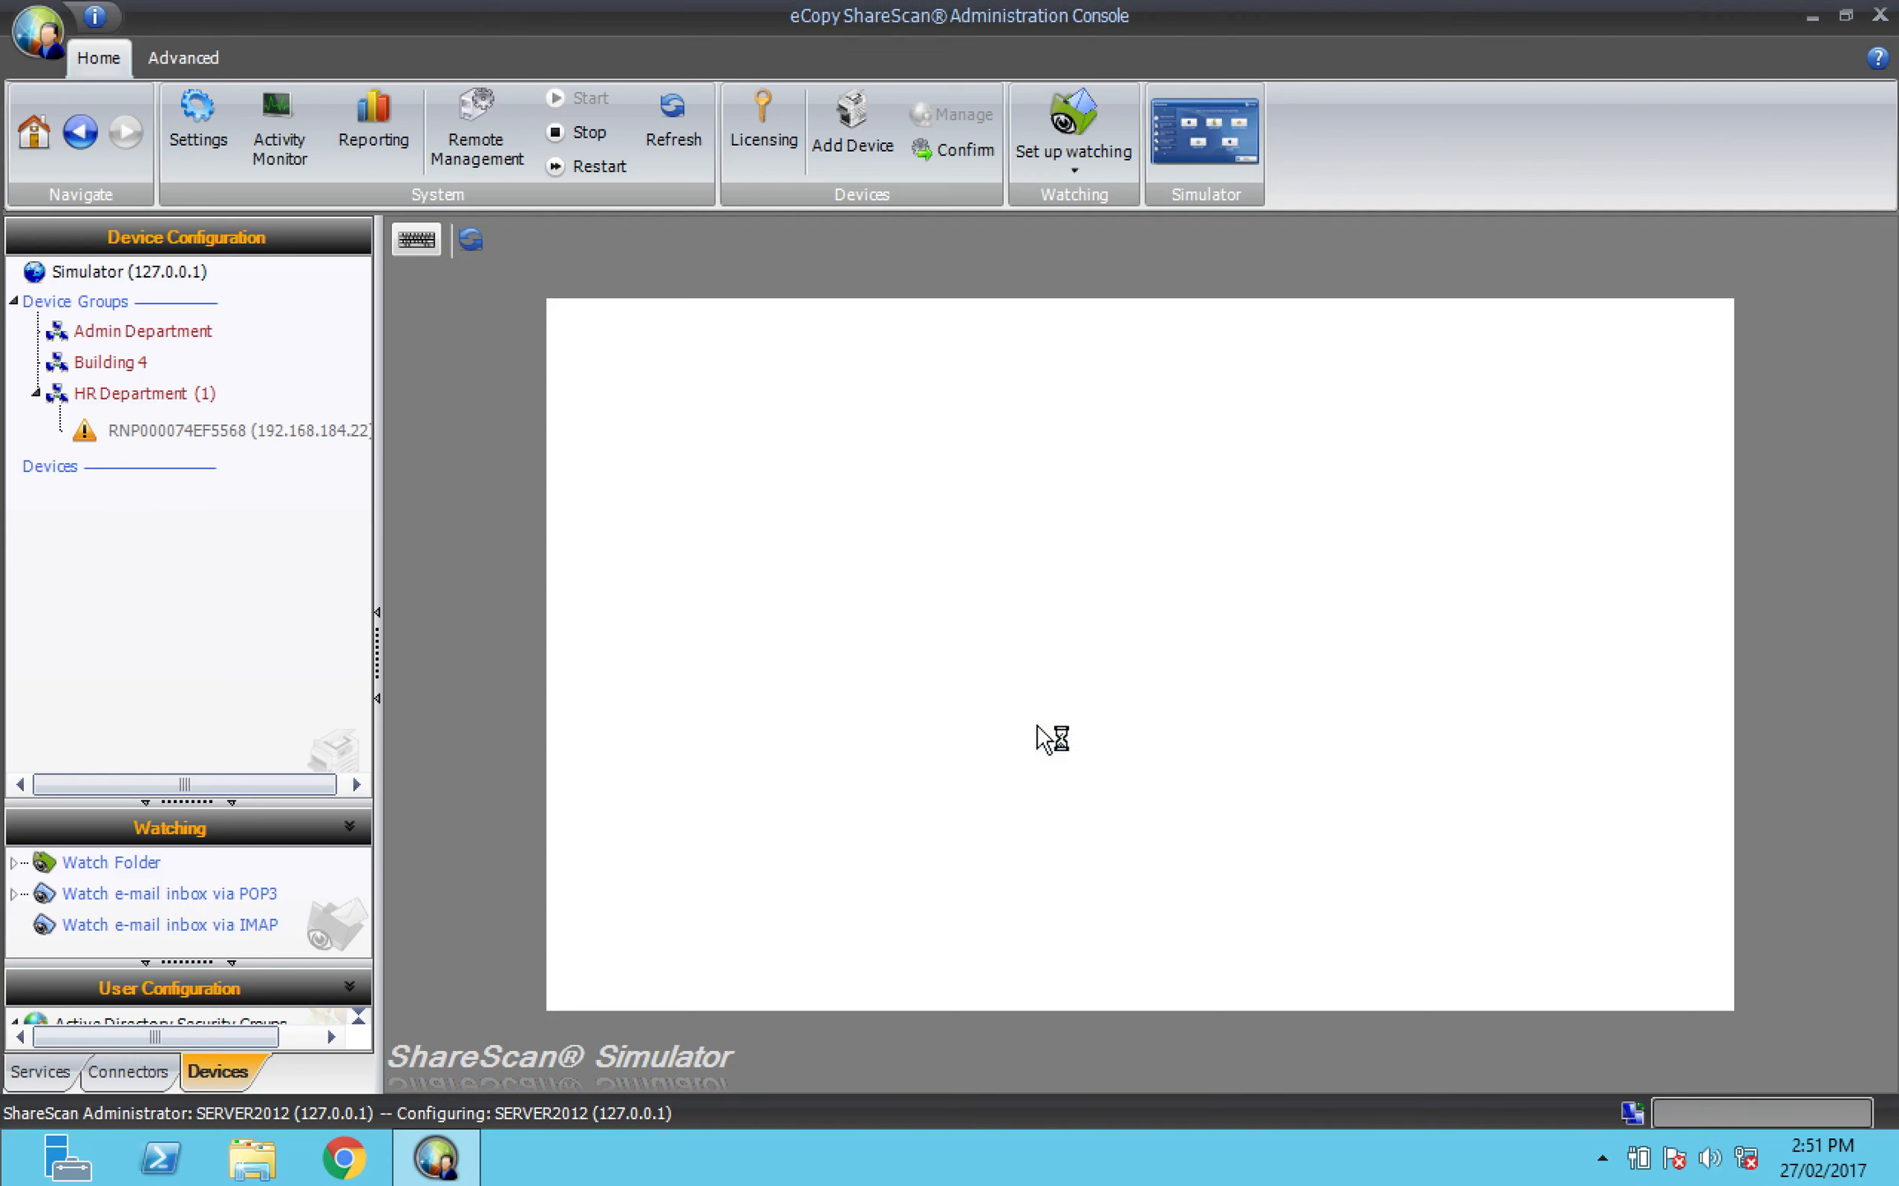
left_click(436, 241)
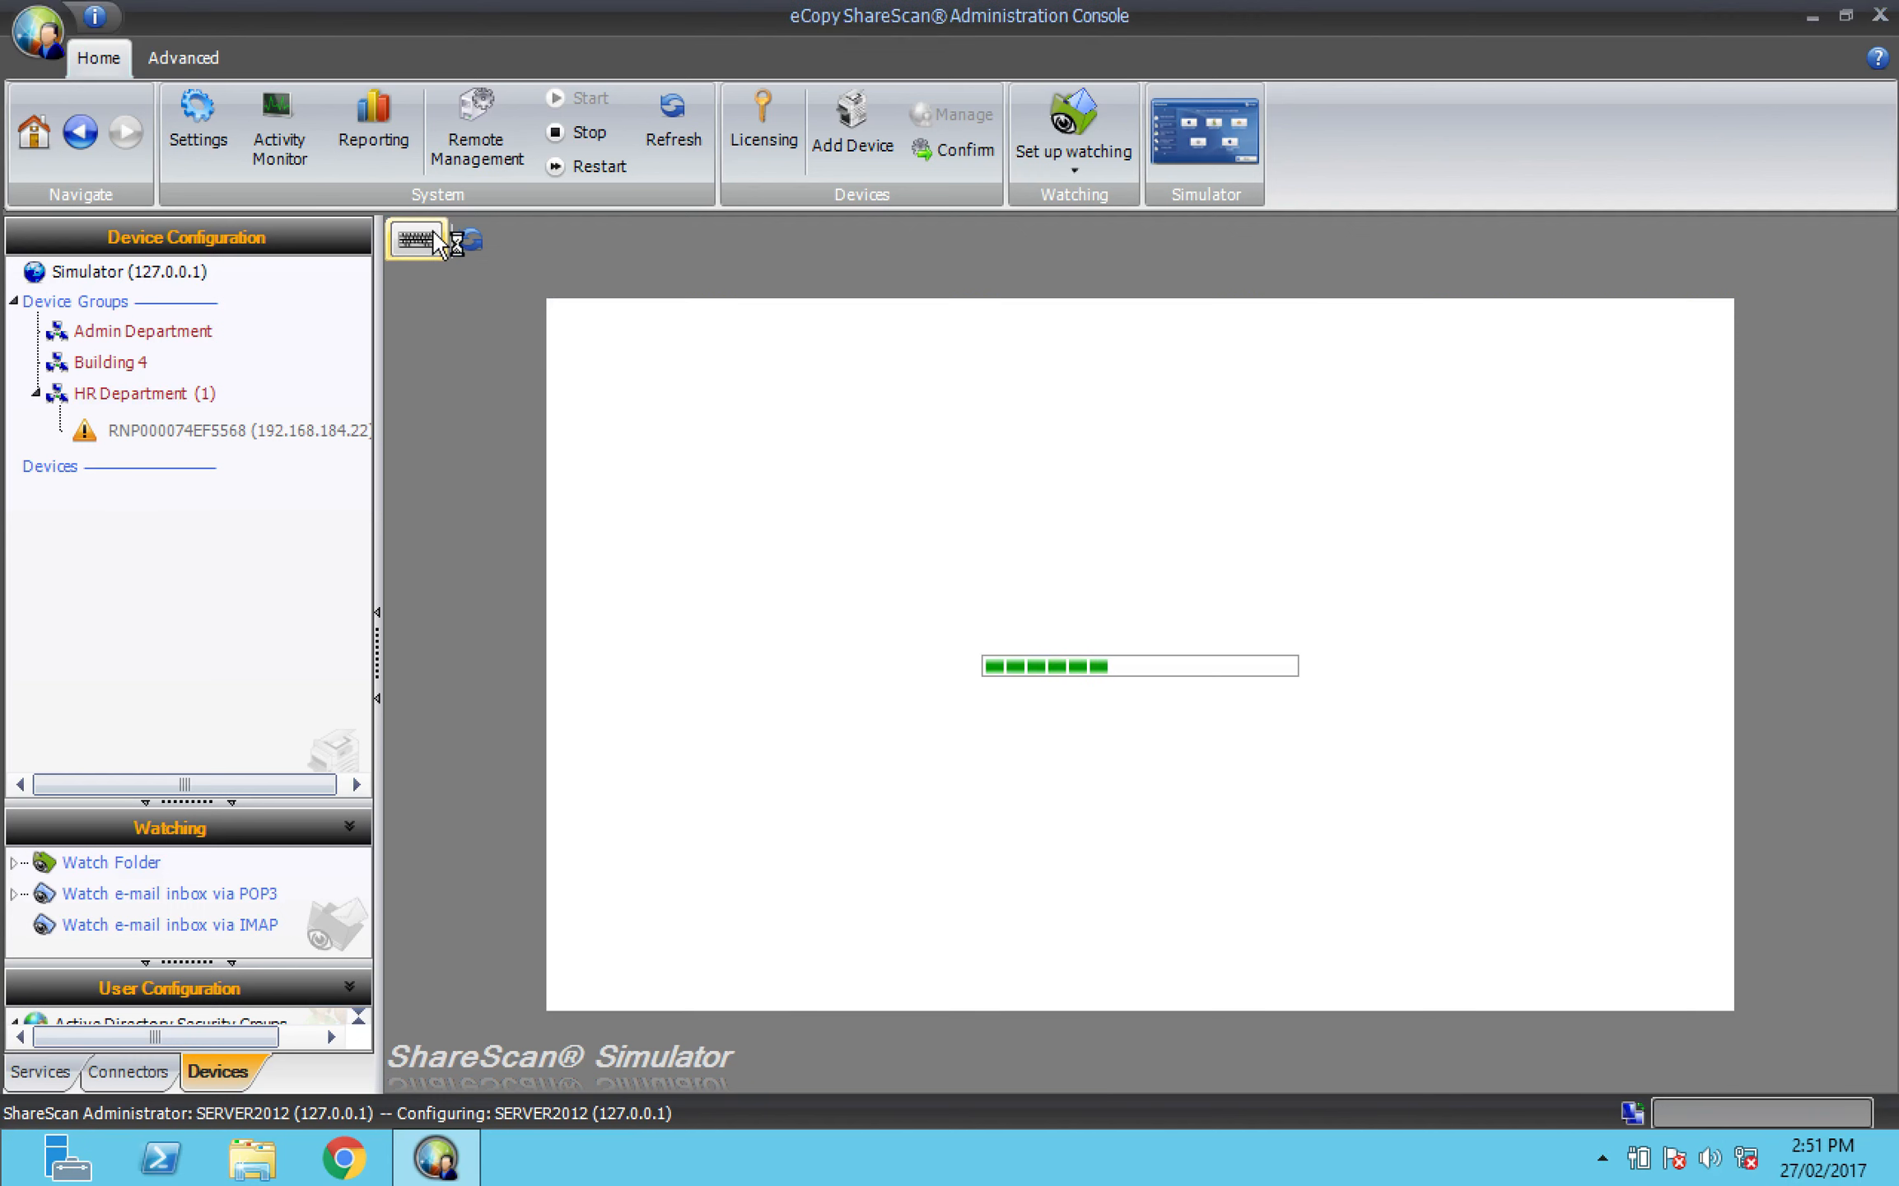
left_click(433, 239)
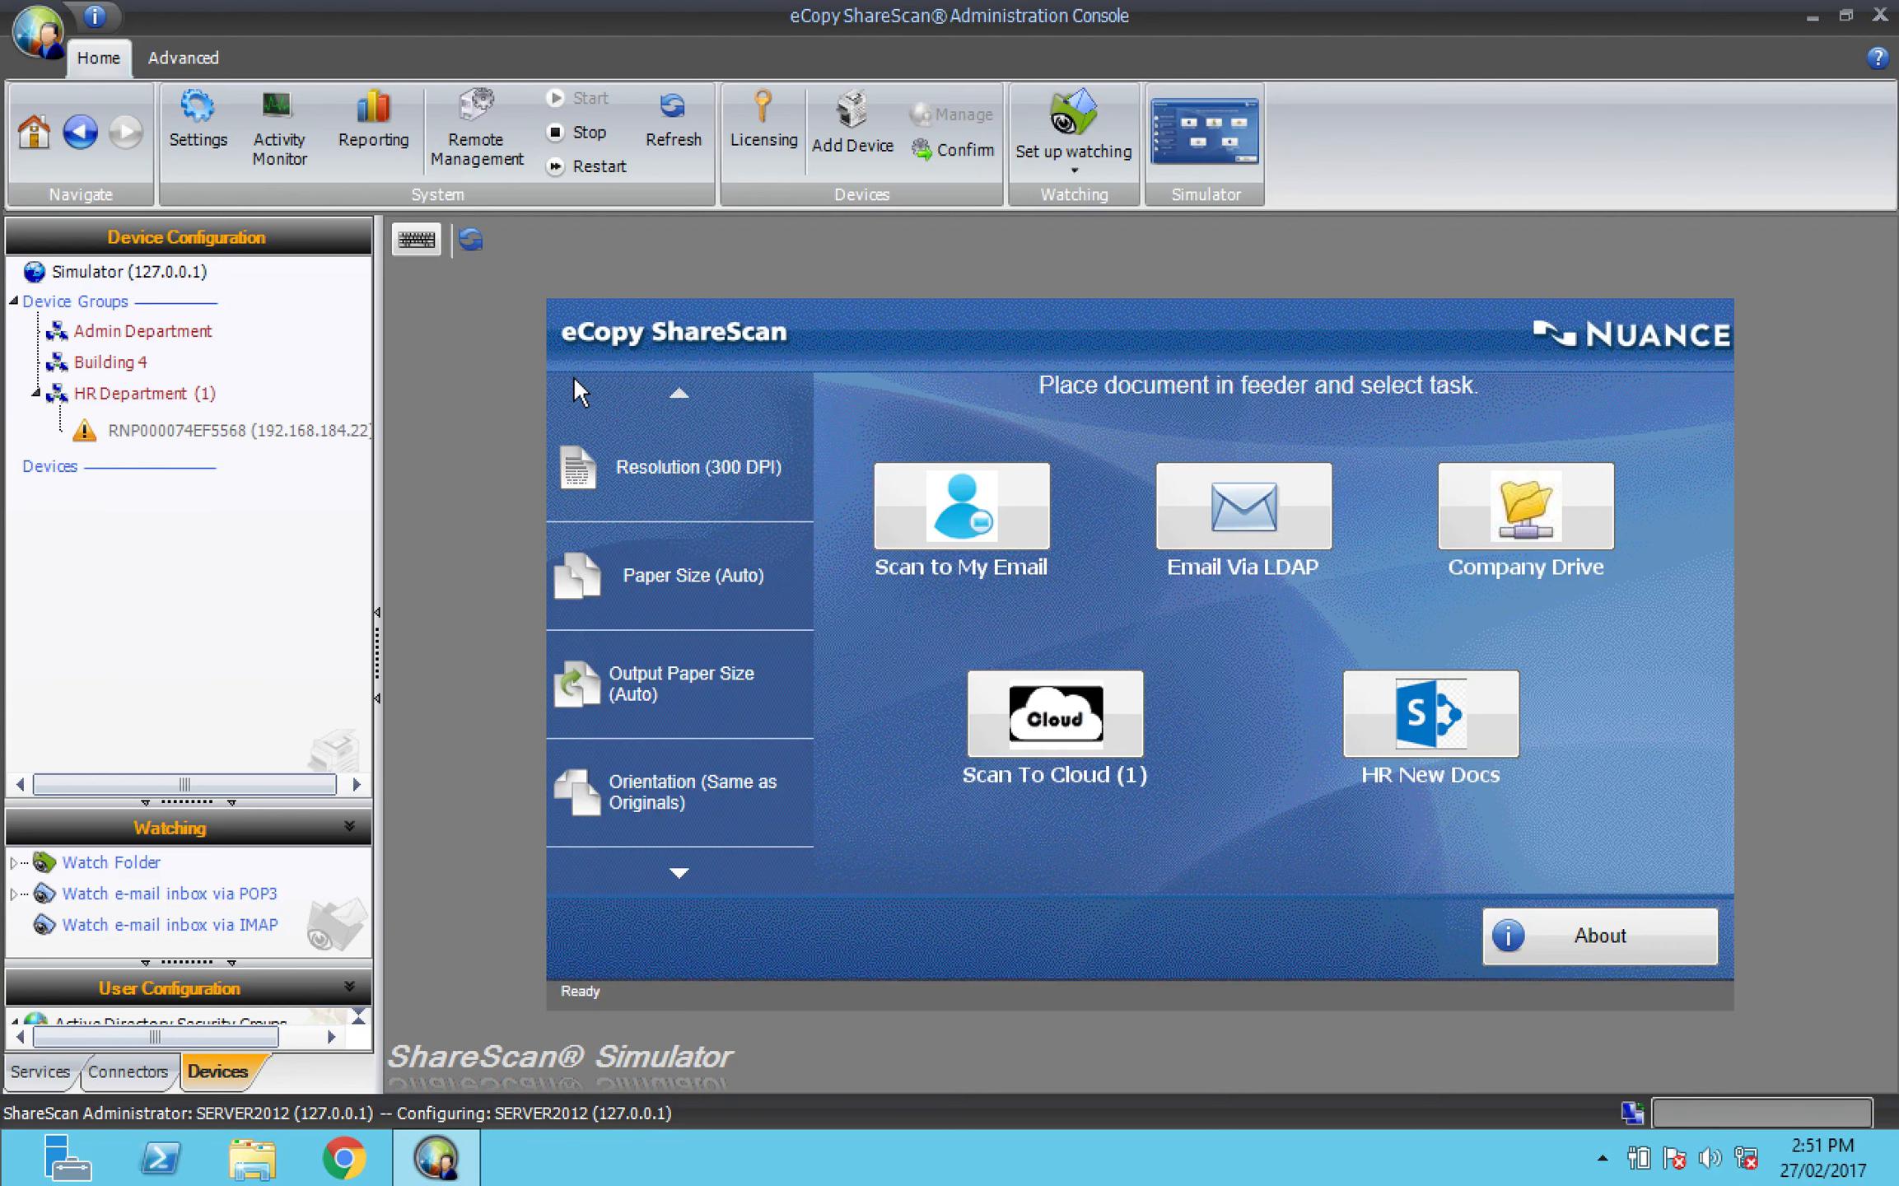
key("ctrl+Left")
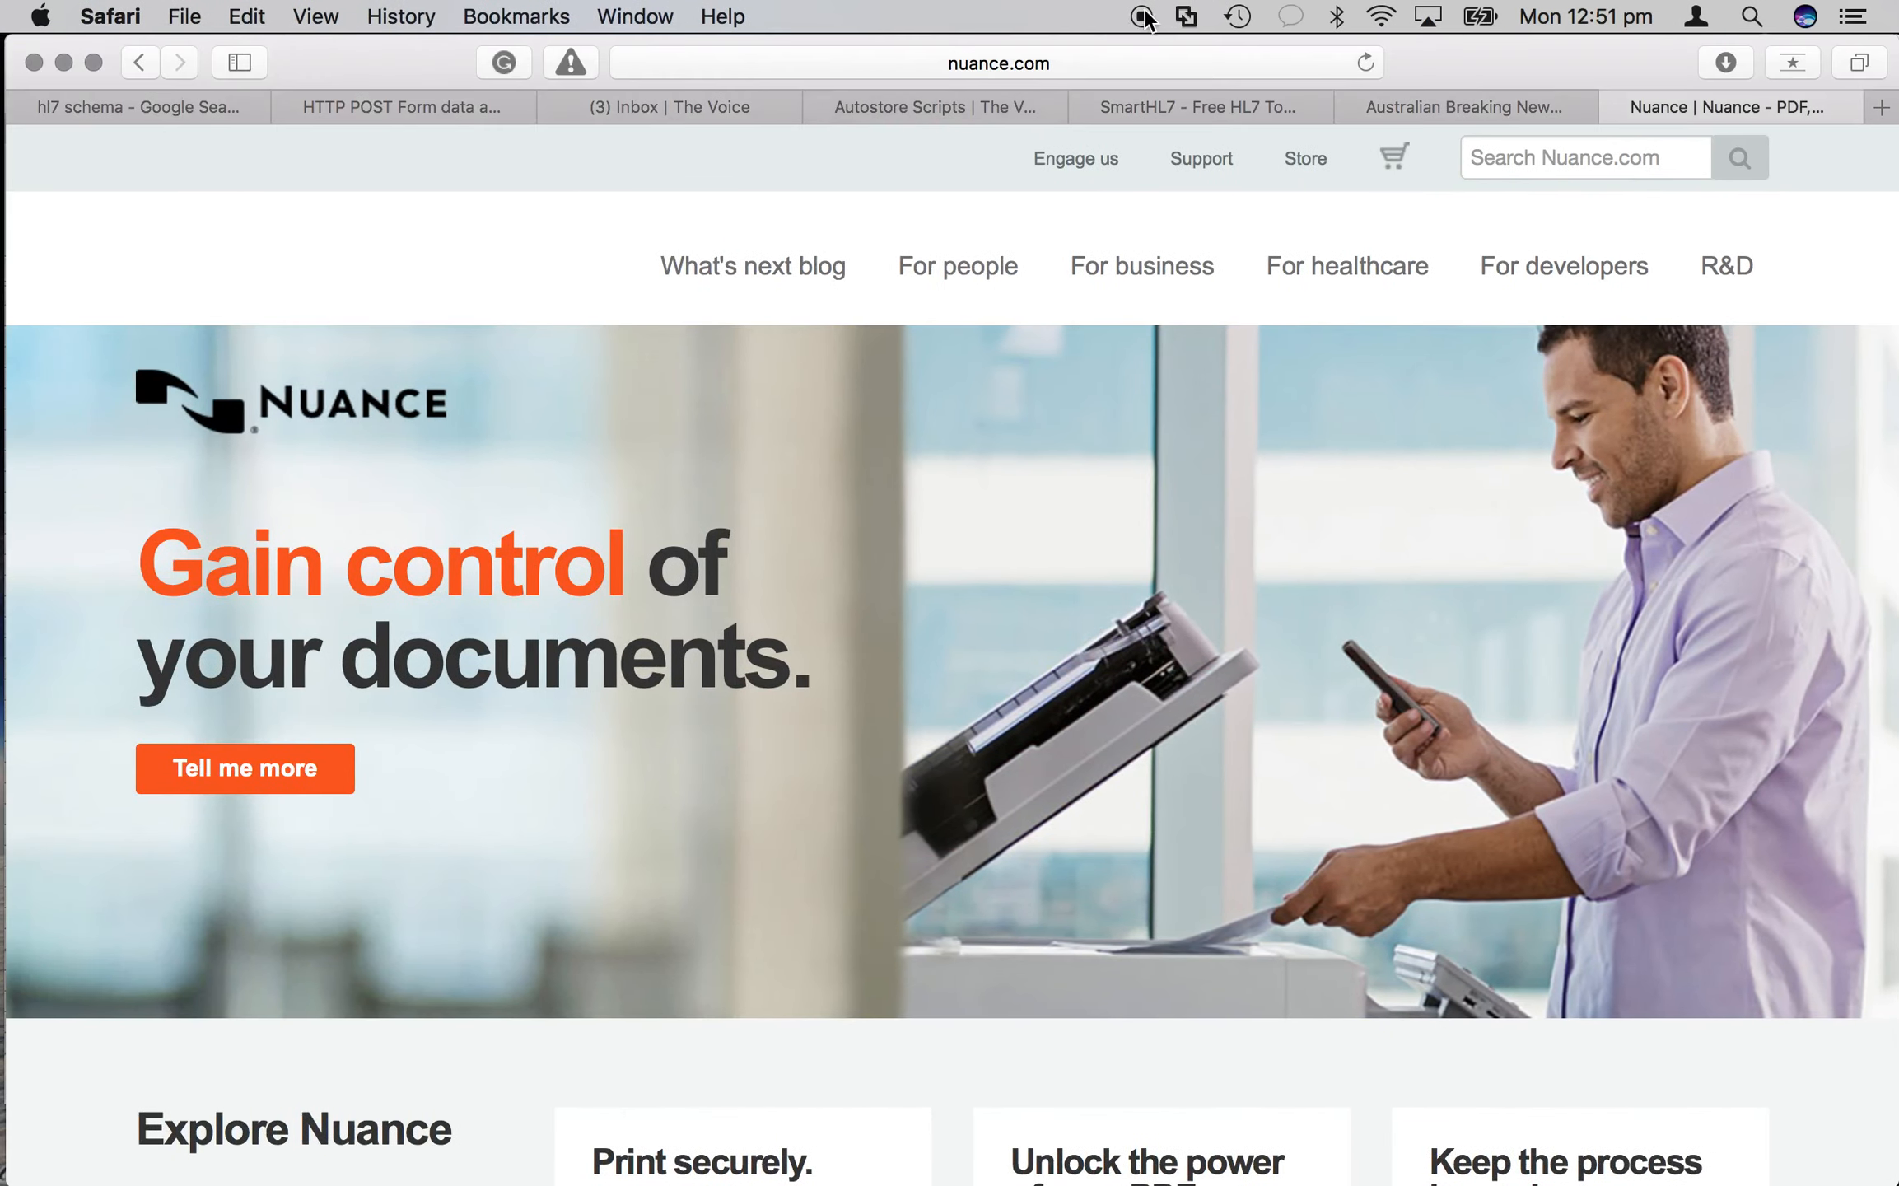